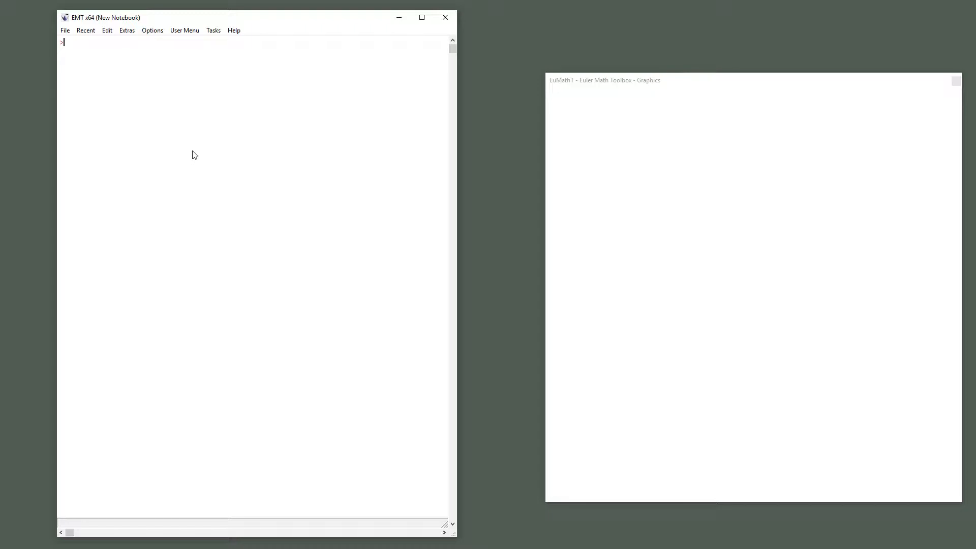
Evaluate 5+6 on the first command line
click(88, 33)
click(283, 226)
text(5+6)
key(Return)
Change the first command to 11+5+6, re-evaluate it and return to the empty command line below
key(Up)
key(Down)
key(Up)
key(Down)
text(11+)
key(Return)
key(Up)
key(End)
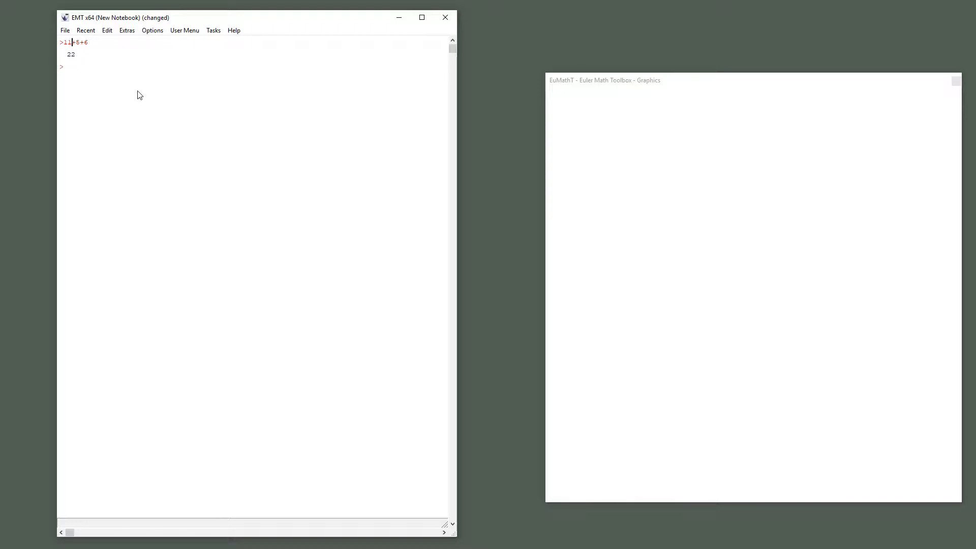
key(Down)
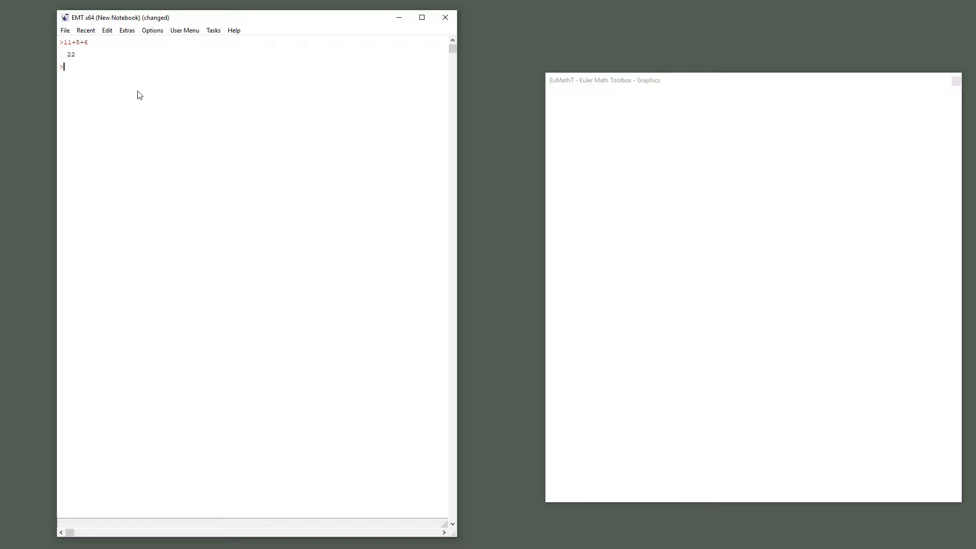
Evaluate the sum 1 + 2 + 3 + 4 + 5 + 6 + 7 + 8 + 9 + 10 on the second command line
text(1 + 2 + 3 +4)
key(BackSpace)
text(+ 5 + 6 + 7 + 8 + 9 + 10)
key(Return)
Evaluate sum(1:10) on a new command line and delete that line again
text(sum(1:10))
key(Return)
key(Up)
key(alt)
key(Escape)
key(alt+BackSpace)
Read the Keyboard topic in the help window for the command line keys, and close the help
click(236, 31)
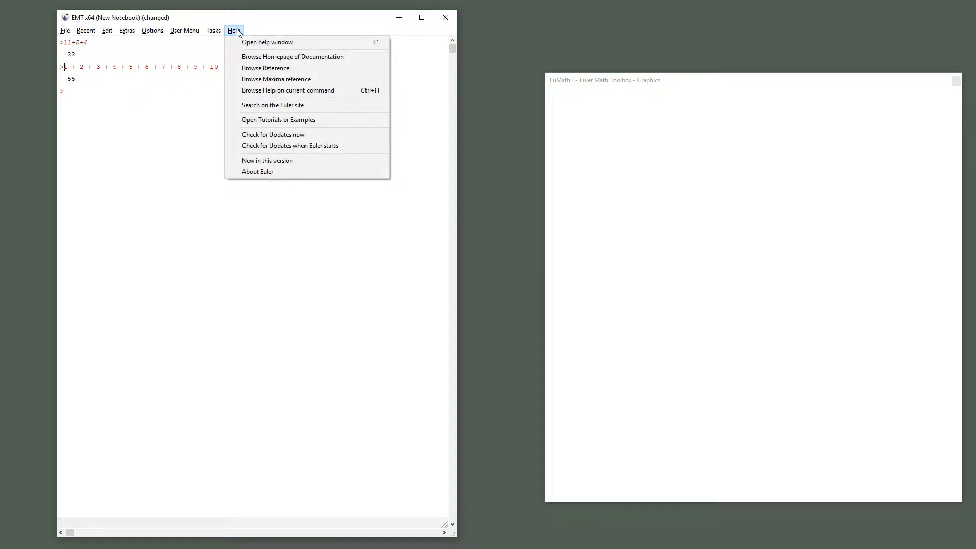
click(252, 41)
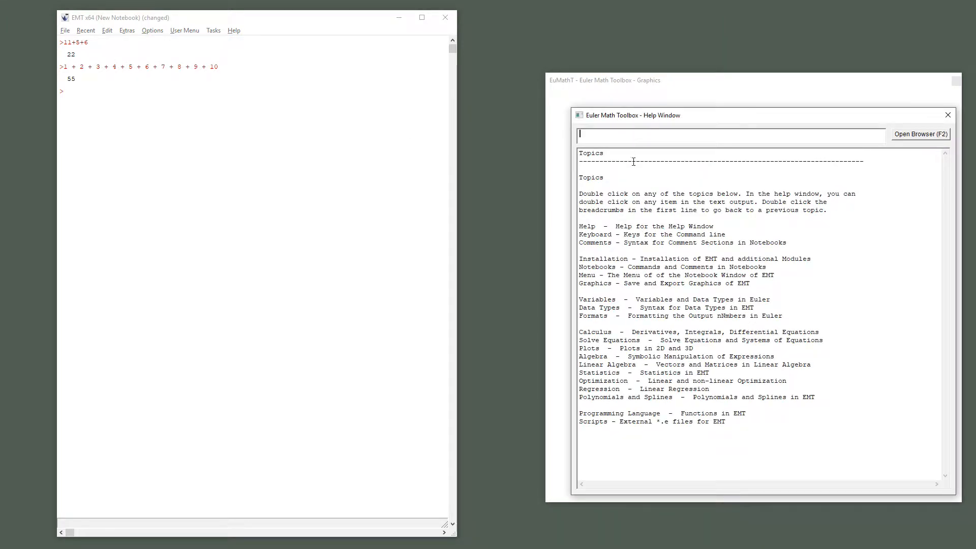
double_click(608, 235)
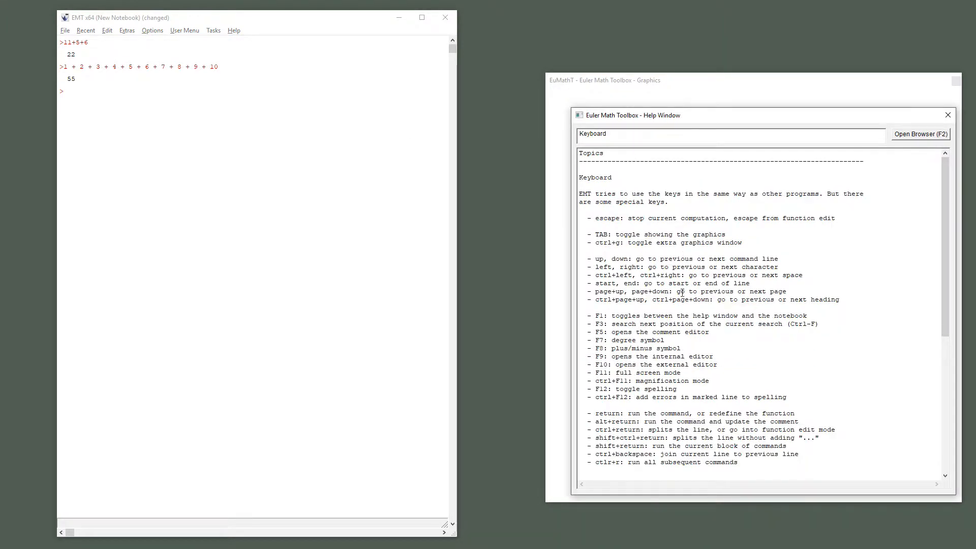
scroll(682, 293, down, 6)
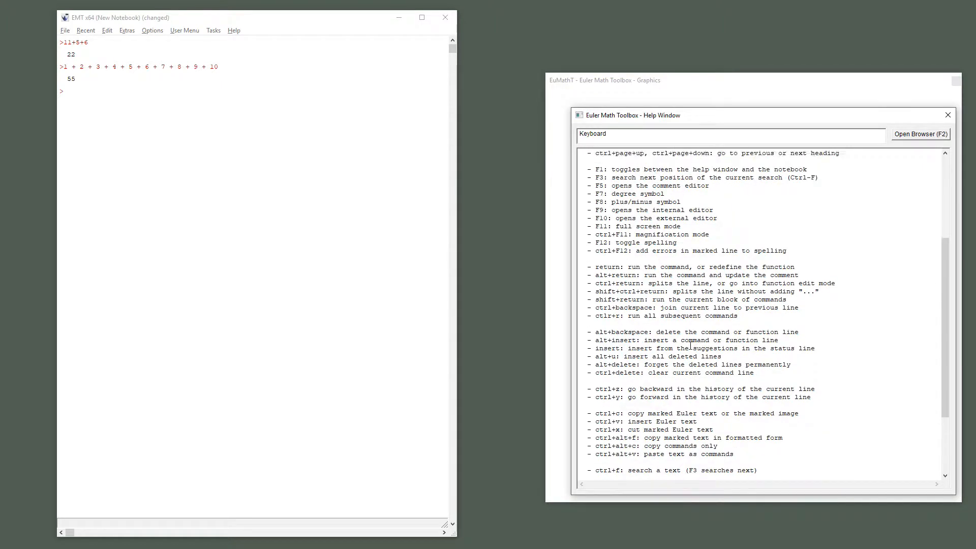
scroll(690, 346, up, 6)
scroll(657, 377, down, 1)
scroll(658, 375, up, 1)
scroll(661, 371, down, 1)
scroll(669, 366, up, 1)
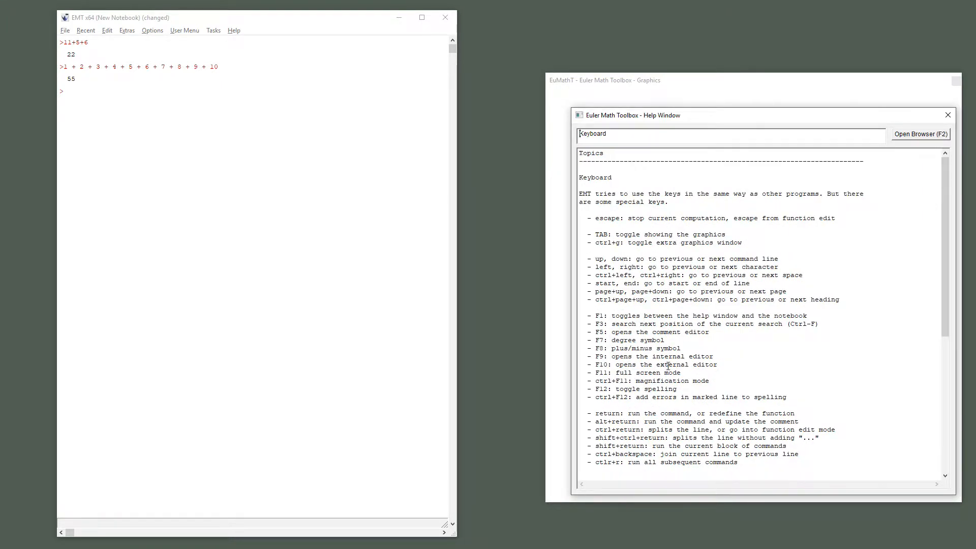
scroll(678, 269, down, 1)
scroll(681, 265, up, 1)
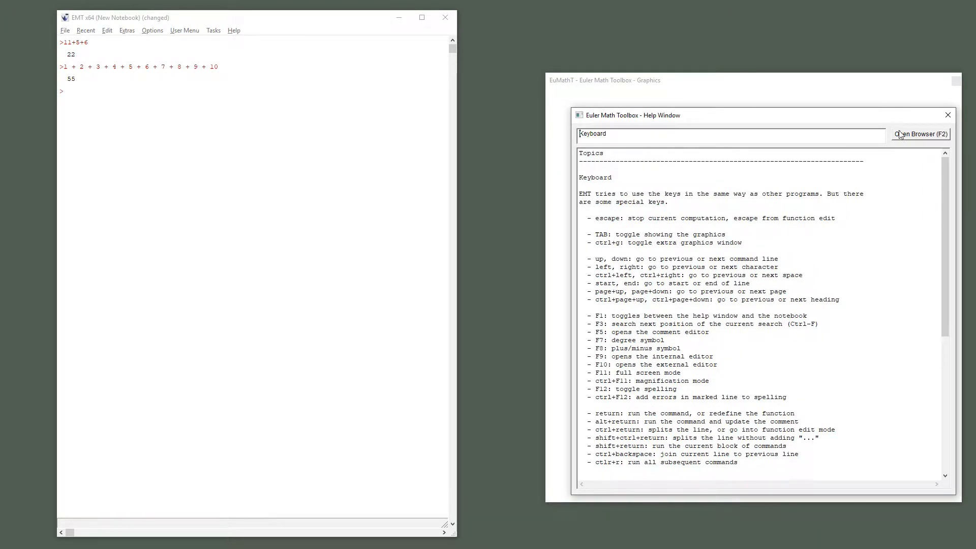
click(948, 115)
Insert an empty command line above the long sum and remove it again
click(66, 67)
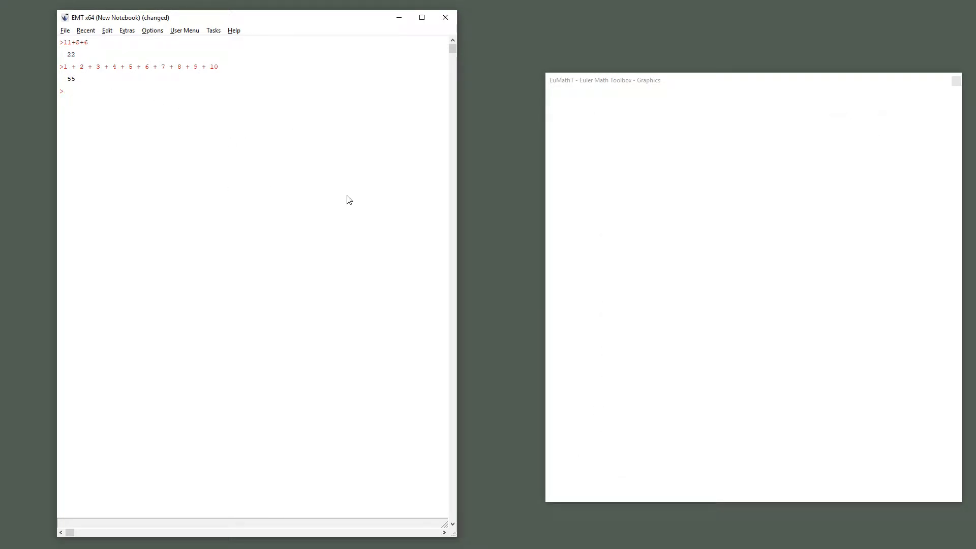
key(Insert)
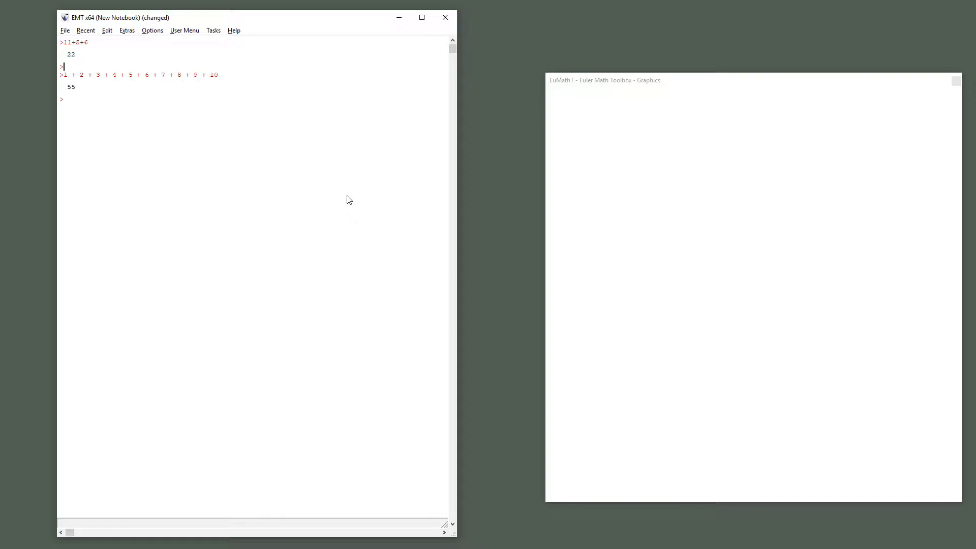
key(ctrl+BackSpace)
Split the long sum after "5 +" so that it continues on a second line
key(Right)
key(Right)
key(Right)
key(Right)
key(Right)
key(Right)
key(Right)
key(Right)
key(Right)
key(Right)
key(Right)
key(Right)
key(Right)
key(Right)
key(Right)
key(Right)
key(Right)
key(Right)
key(ctrl+Return)
Change the term 3 to 3*6 and the term 8 to 8*7 in the split sum, re-evaluating it
text(*6)
key(Return)
key(Up)
text(*7)
key(Return)
Join the two parts of the sum into one line and split it again after "5 +"
click(122, 75)
key(BackSpace)
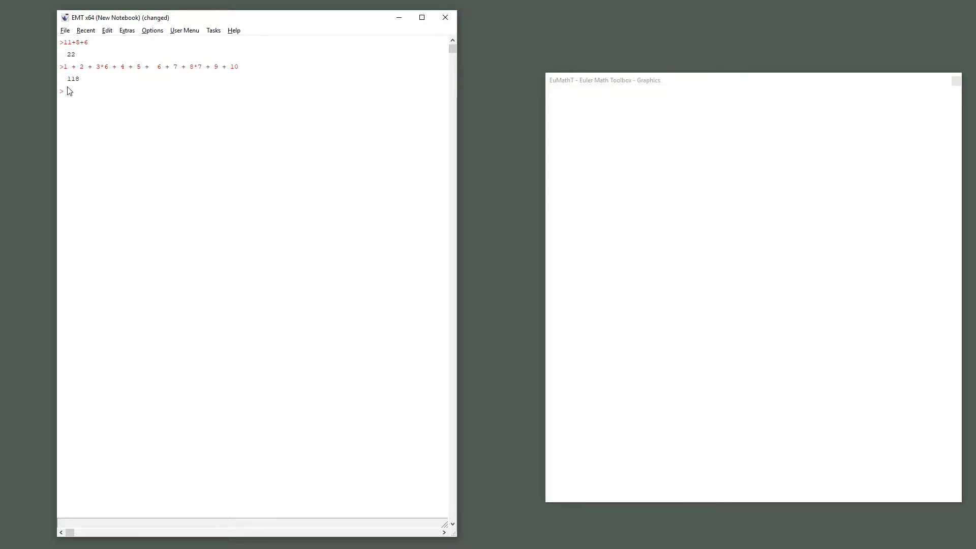
key(BackSpace)
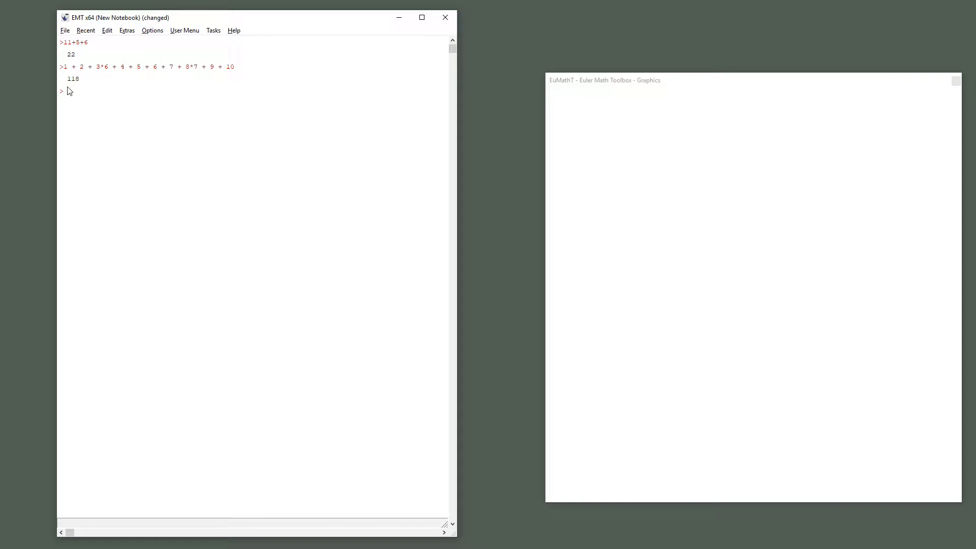
key(ctrl+Return)
Assign a=7 with its output suppressed and evaluate a^2+a on the same command line
text(a=7)
key(Return)
key(Up)
text(;)
key(Return)
key(Up)
text(a^2+a)
Append a^3+a after a comma to the a=7 command line and evaluate it
click(110, 105)
text(, )
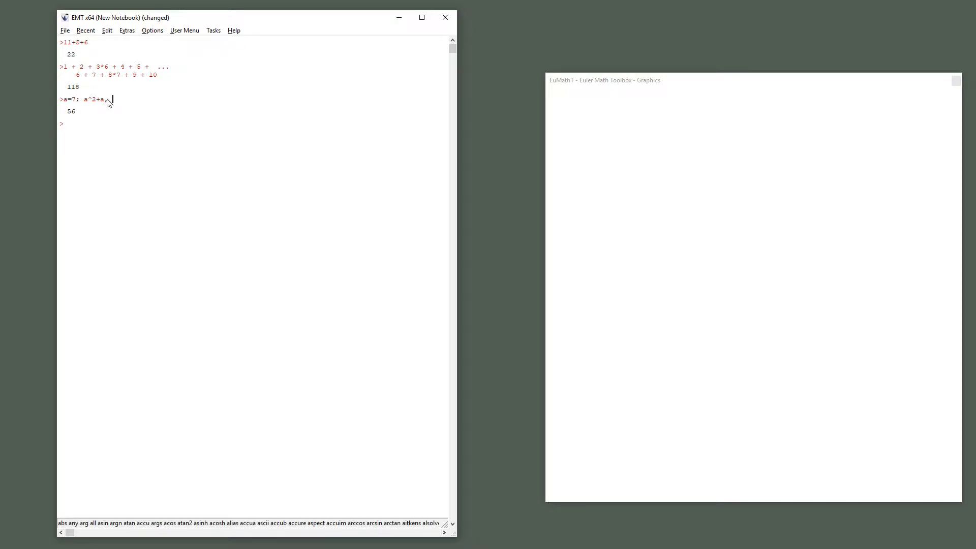
text(al)
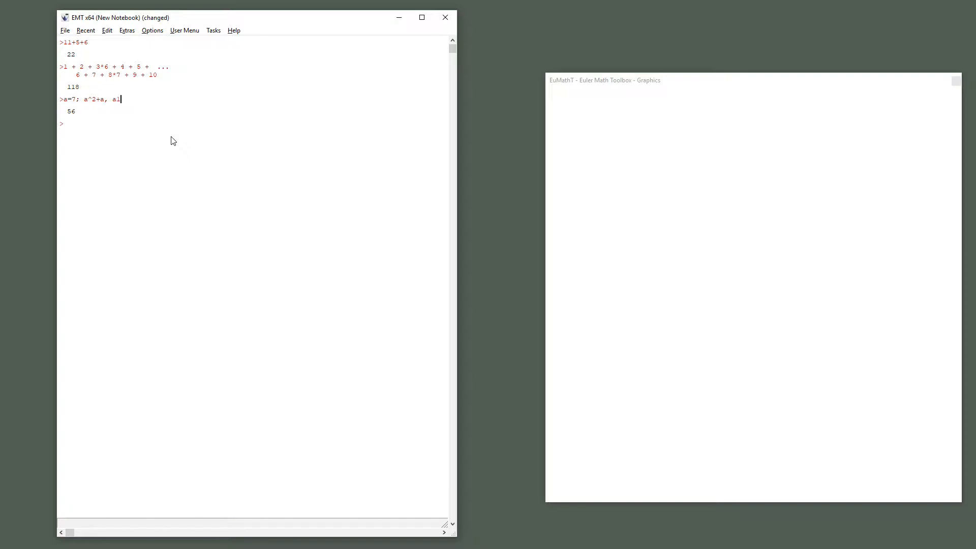
text(^3+a)
key(Return)
click(153, 107)
key(Return)
key(Up)
key(Return)
key(shift+Home)
key(Down)
Enter and evaluate the bracketed expression ((a+6)^(a+4)) on a new command line
text((a+6))
key(Home)
text((a+6))
text(^)()
key(BackSpace)
key(BackSpace)
text((a+4)))
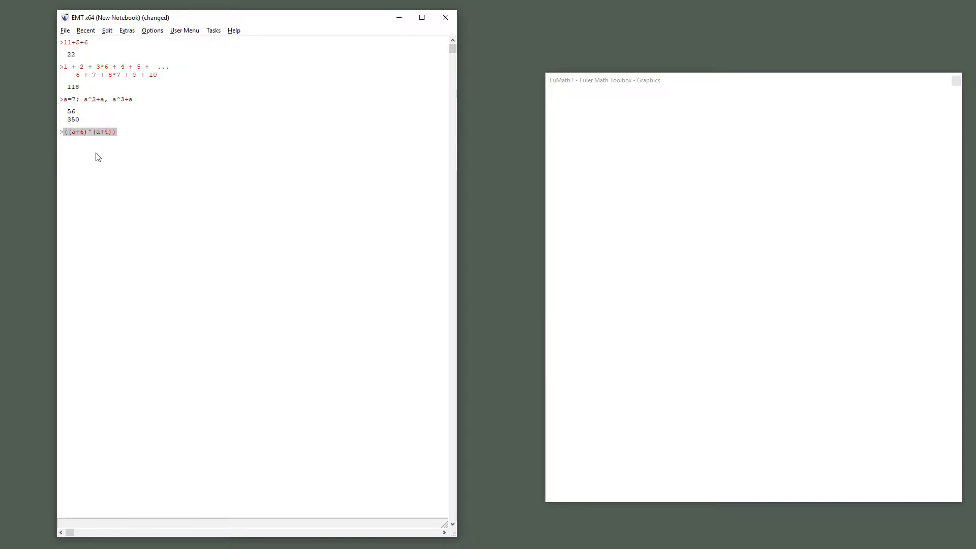
key(Return)
Replace the power operator with multiplication to make ((a+6)*(a+4)), and re-evaluate it
key(Up)
key(Down)
click(92, 132)
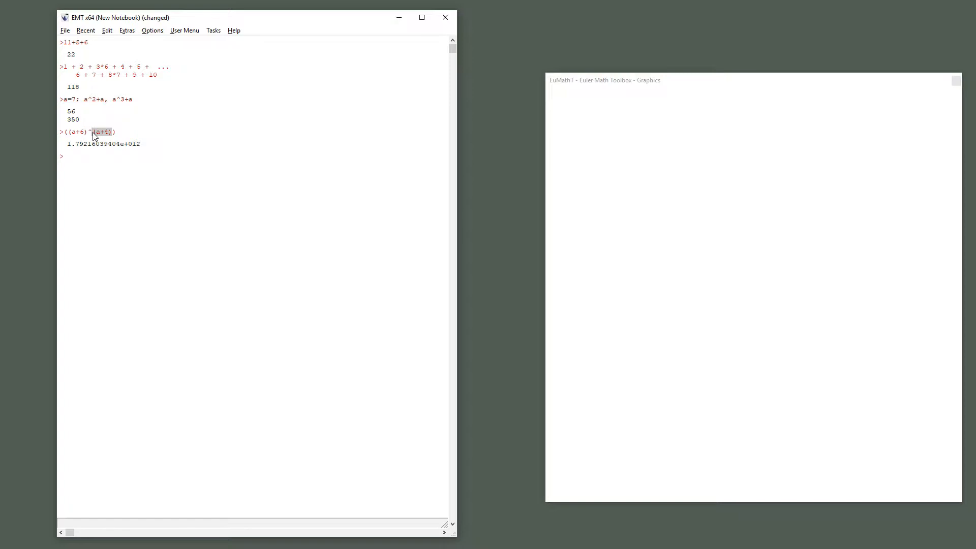
key(BackSpace)
text(*)
key(Return)
Divide the product by (a+5) to make ((a+6)*(a+4))/(a+5), and evaluate it
key(Up)
text(/(1+5))
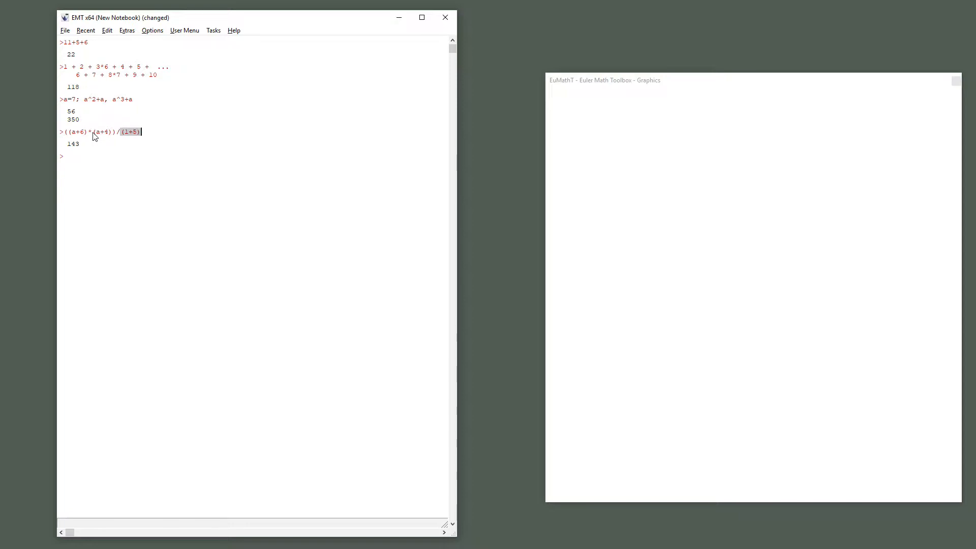
key(Left)
key(Left)
key(Left)
key(BackSpace)
text(a)
key(Return)
Examine the matching-bracket highlighting at the different brackets of the quotient expression
click(64, 132)
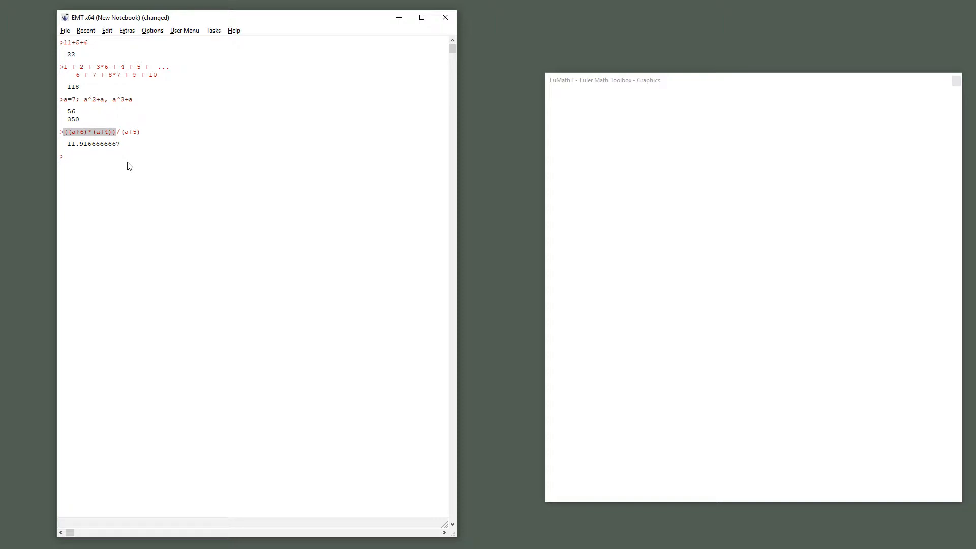
key(Right)
key(Right)
key(Right)
key(Right)
key(Right)
key(Right)
key(Right)
key(Right)
key(Right)
key(Right)
key(Right)
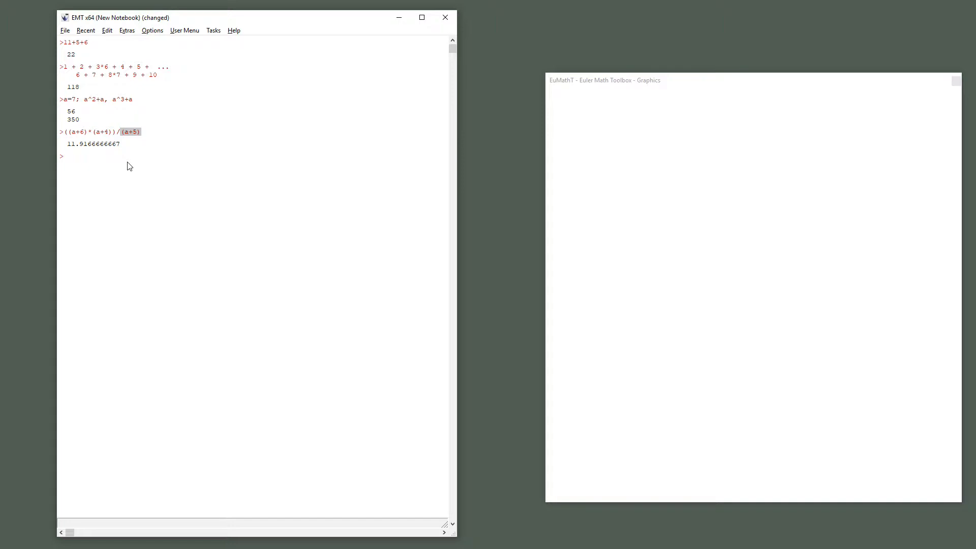
key(Left)
key(Left)
key(Left)
key(Left)
Set a to 8 in the assignment line and re-evaluate it together with the expression below
key(Home)
key(Return)
key(BackSpace)
text(5)
key(BackSpace)
text(8)
key(Return)
key(Return)
Set a to 9 in the assignment line and re-evaluate it together with the quotient expression
key(Up)
key(Up)
key(Up)
key(BackSpace)
text(9)
key(Return)
key(Return)
key(Return)
Evaluate an extra command 5 below the expressions and delete it again after re-running the lines above
text(5)
key(Return)
key(Up)
key(Up)
key(Up)
key(Up)
key(Up)
key(Return)
key(Return)
key(Return)
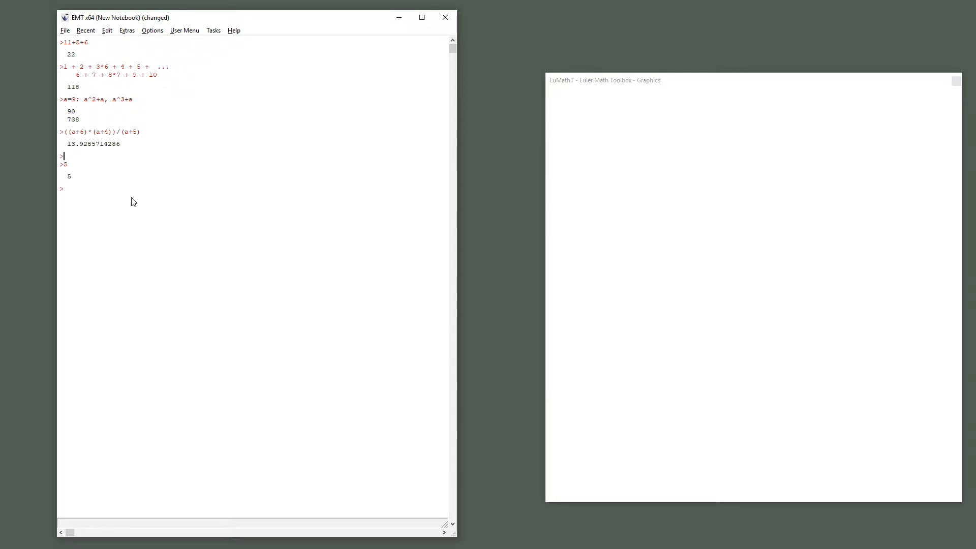
key(Down)
key(BackSpace)
Add a comment above the first command with the heading "Header" and the paragraph "This is paragraph."
key(Up)
key(Up)
key(F5)
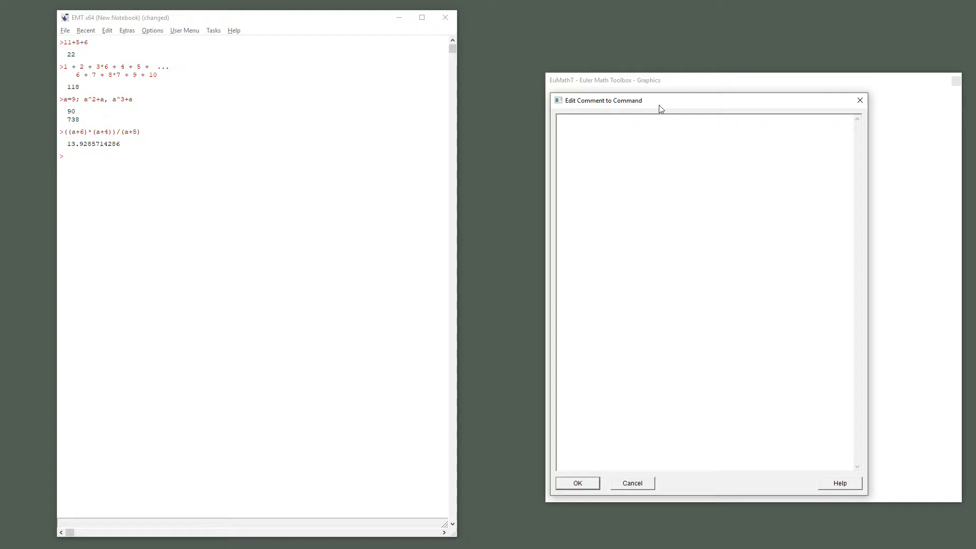
drag(666, 105, 445, 84)
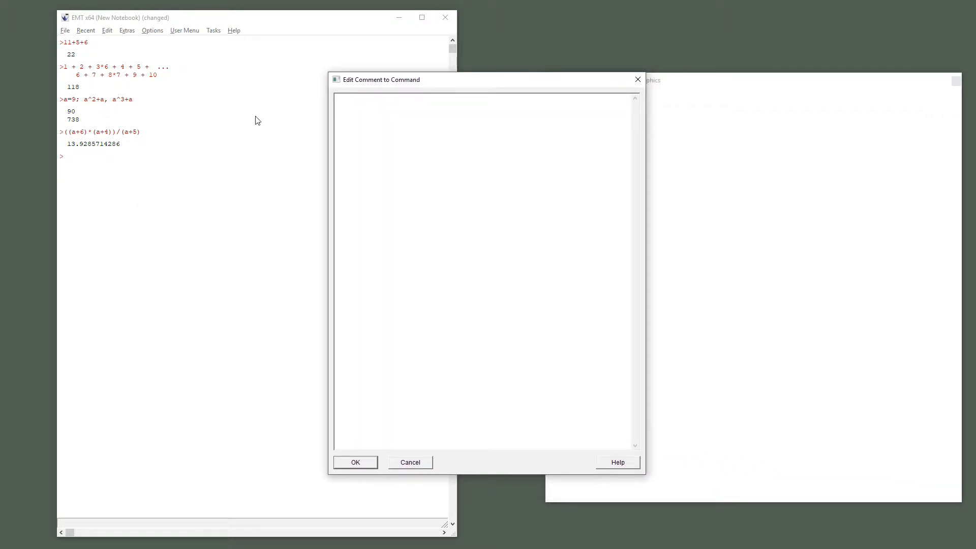
text(* Header)
key(Return)
key(Return)
text(This is paragraph.)
click(356, 464)
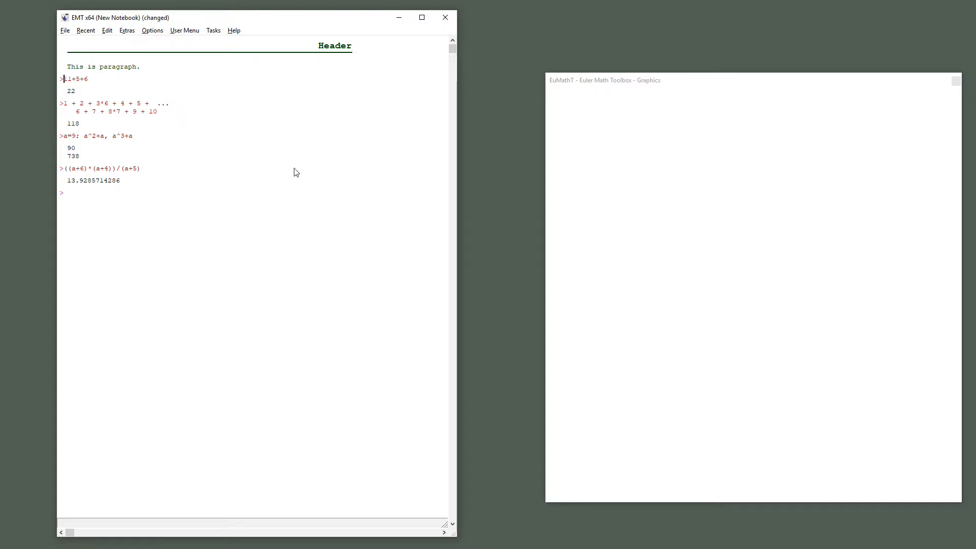
Add the formula line "latex: \int_a^b \sin(x) \, dx" below the paragraph in the comment above the first command
key(F5)
click(422, 115)
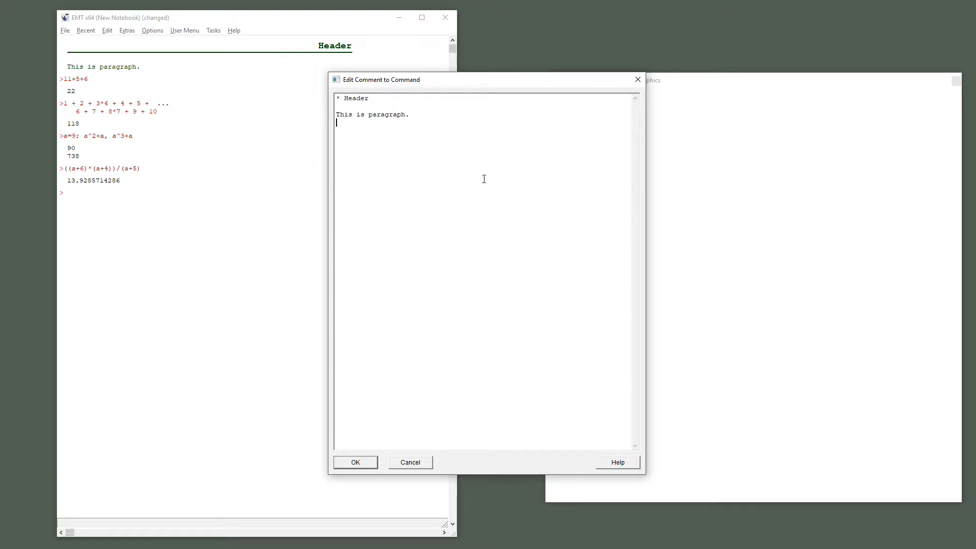
key(Return)
text(latex: \int_a^b \sin(x) &)
key(BackSpace)
text(\, dx)
key(Return)
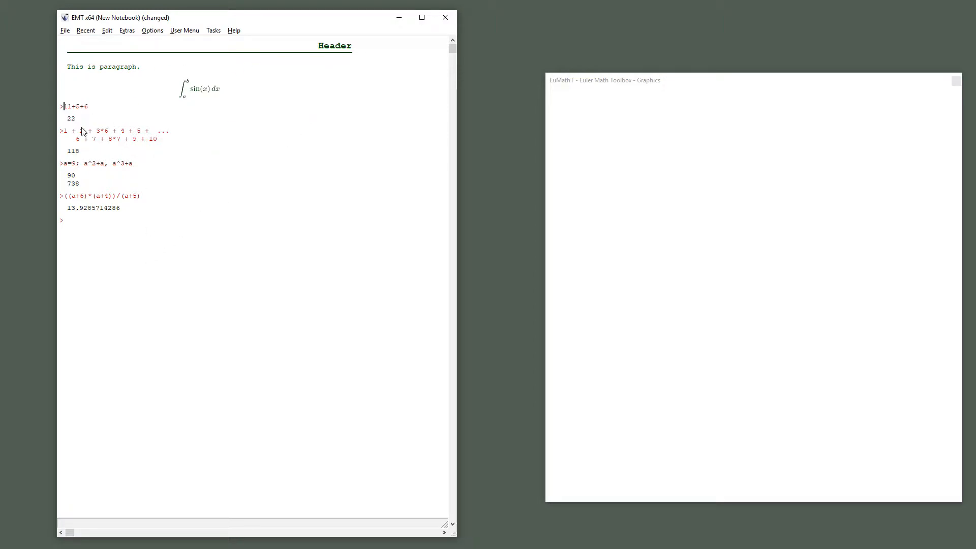
Add a comment consisting of the horizontal rule "---" above the empty last command line
click(80, 225)
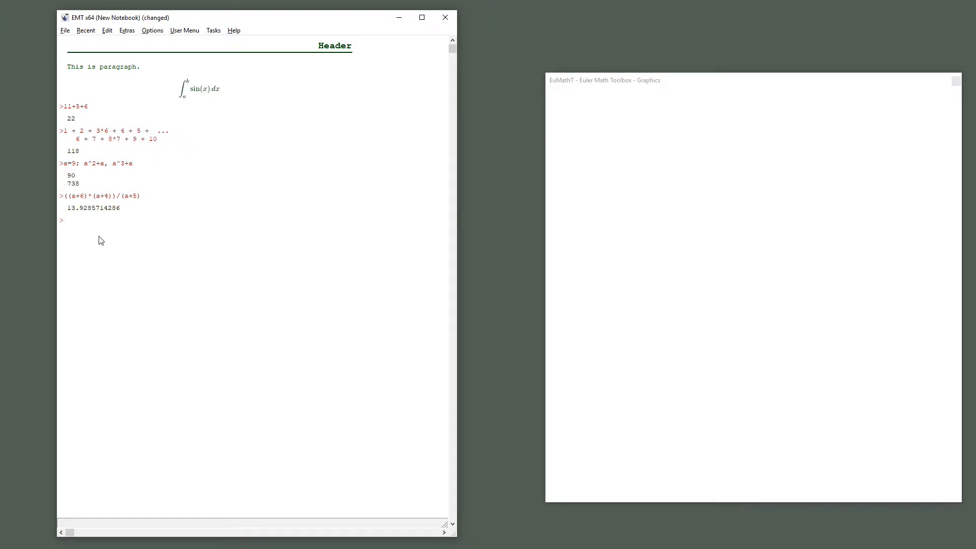
key(F5)
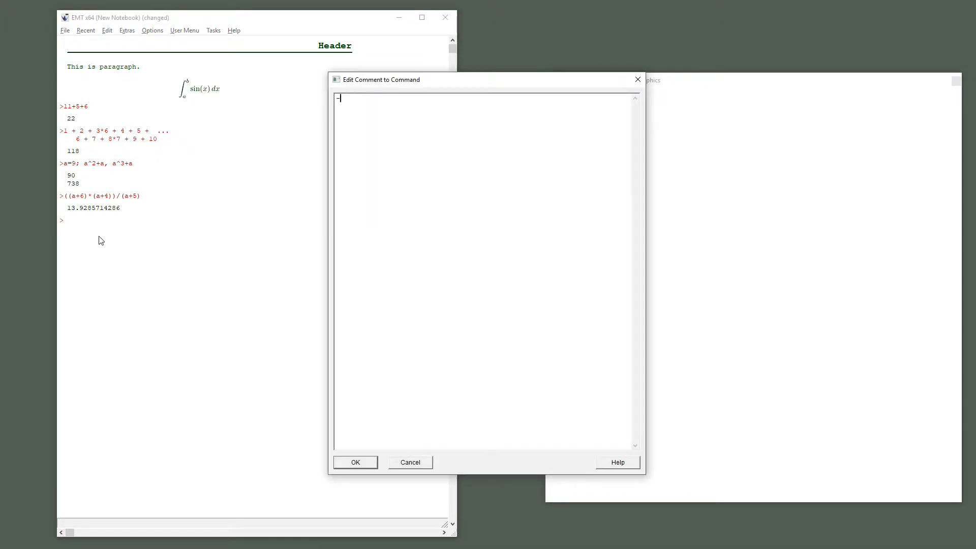
text(---)
key(Tab)
key(Return)
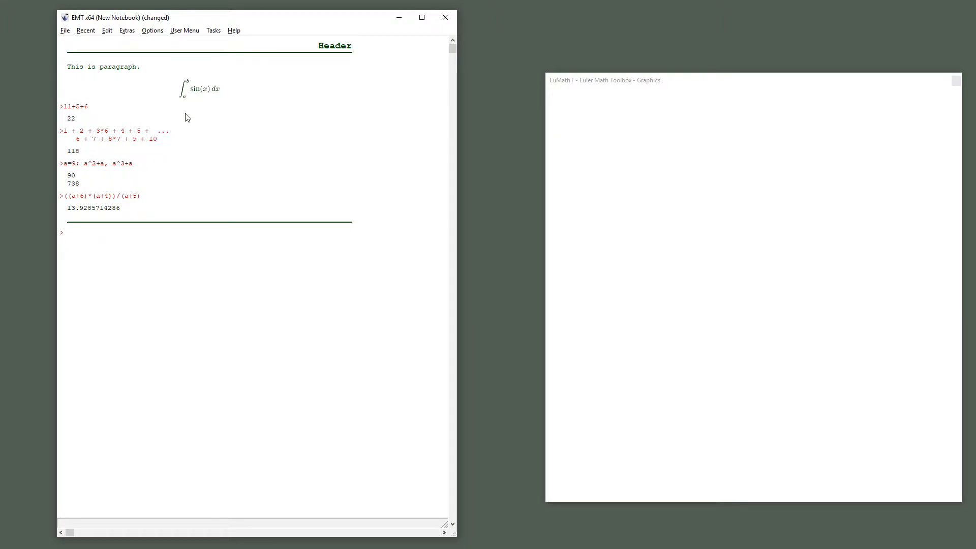
key(Up)
key(Up)
key(Up)
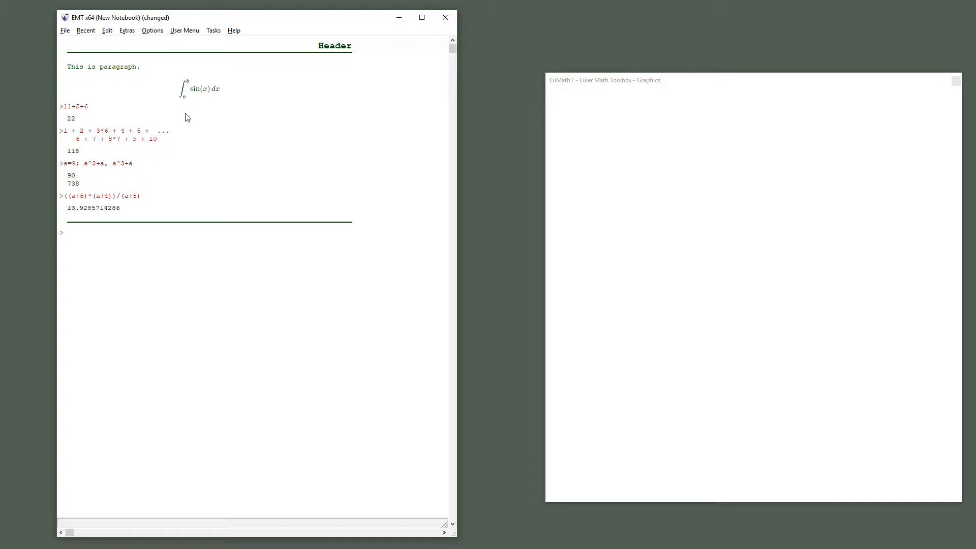
key(Down)
key(Down)
key(Down)
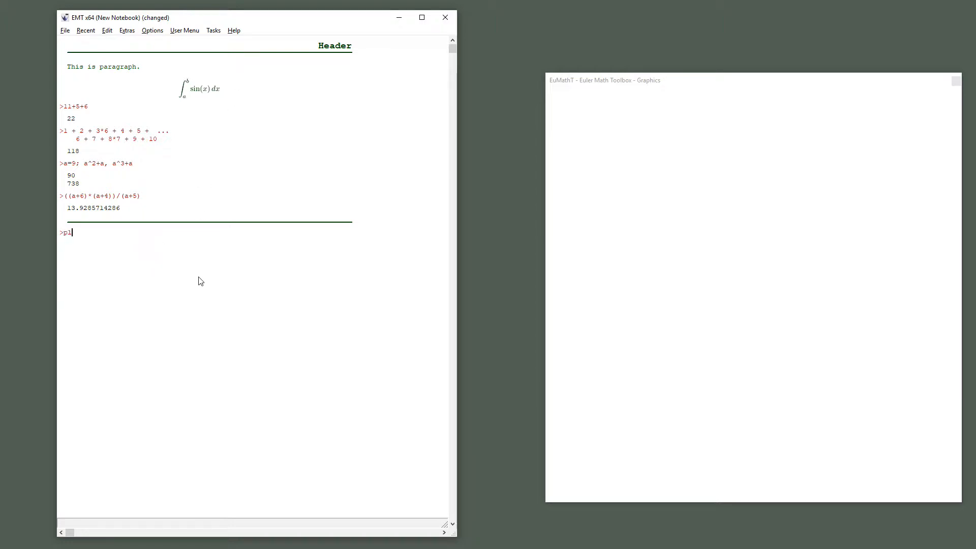
Plot the function x^3-x by running plot2d("x^3-x") in the empty line below the horizontal rule
text(plot2d("x^3-x"))
key(Return)
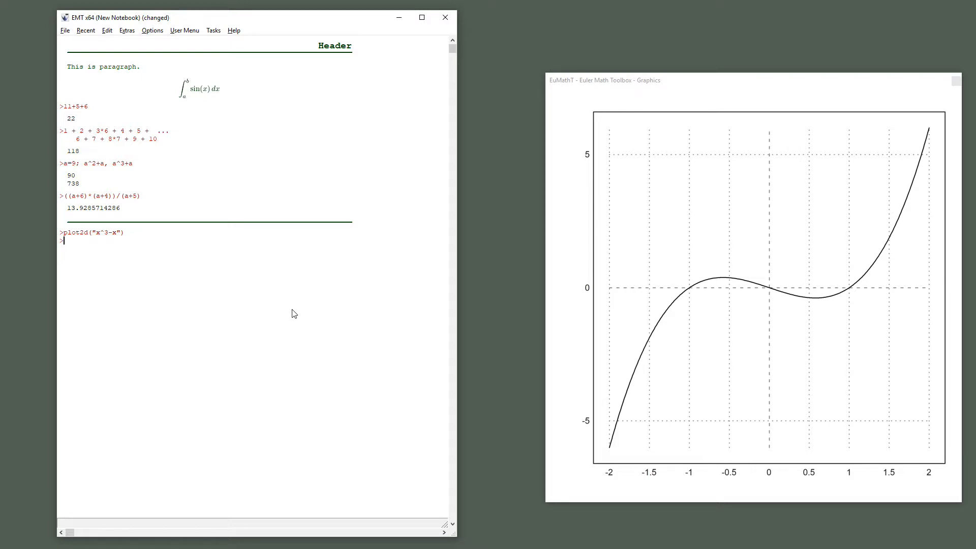
Switch between the notebook and the graphics window, hiding the plot and showing it again
click(693, 92)
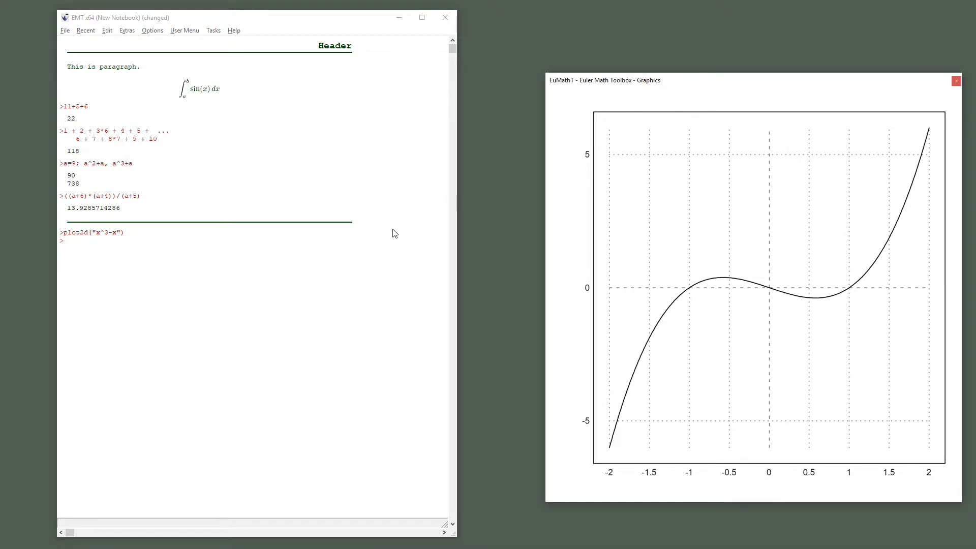
click(321, 286)
key(Tab)
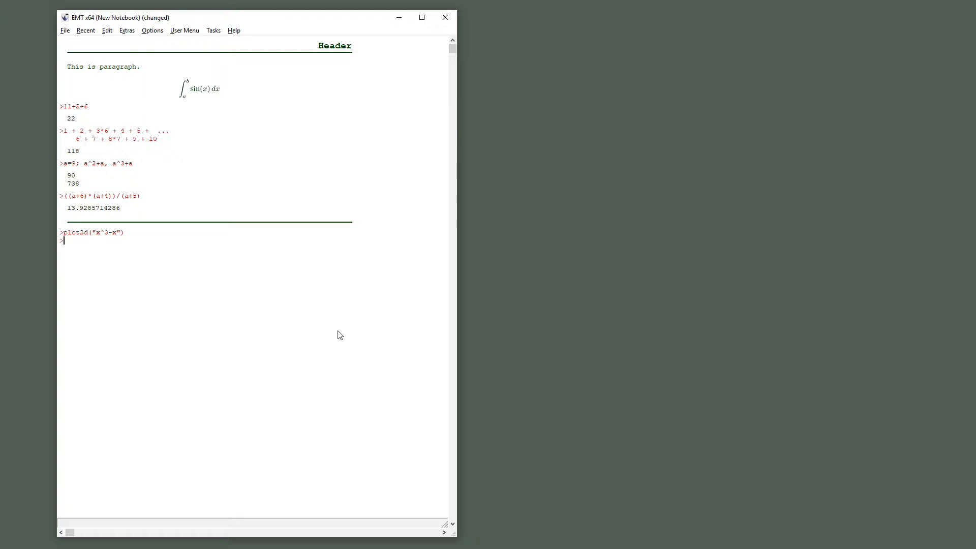
key(Tab)
key(Tab)
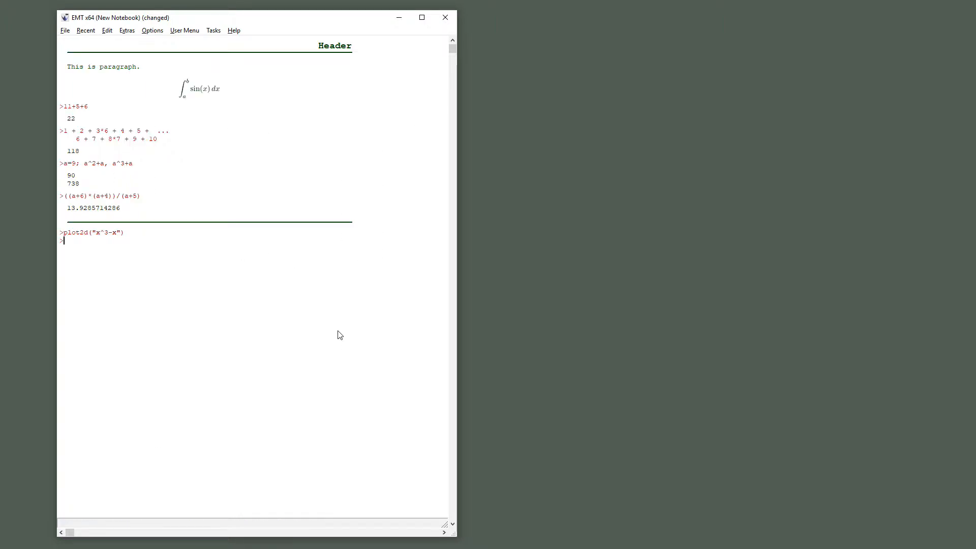
key(Tab)
key(Tab)
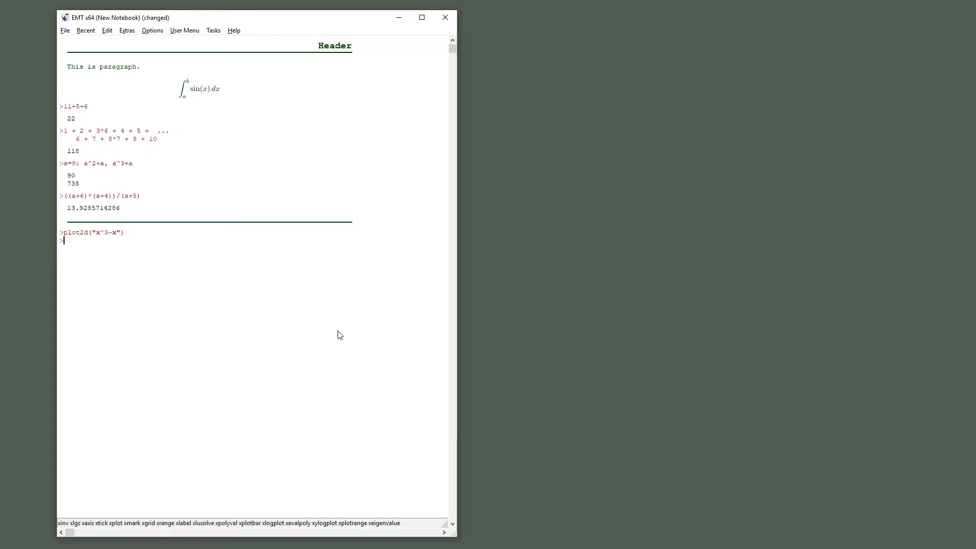
key(Tab)
key(Tab)
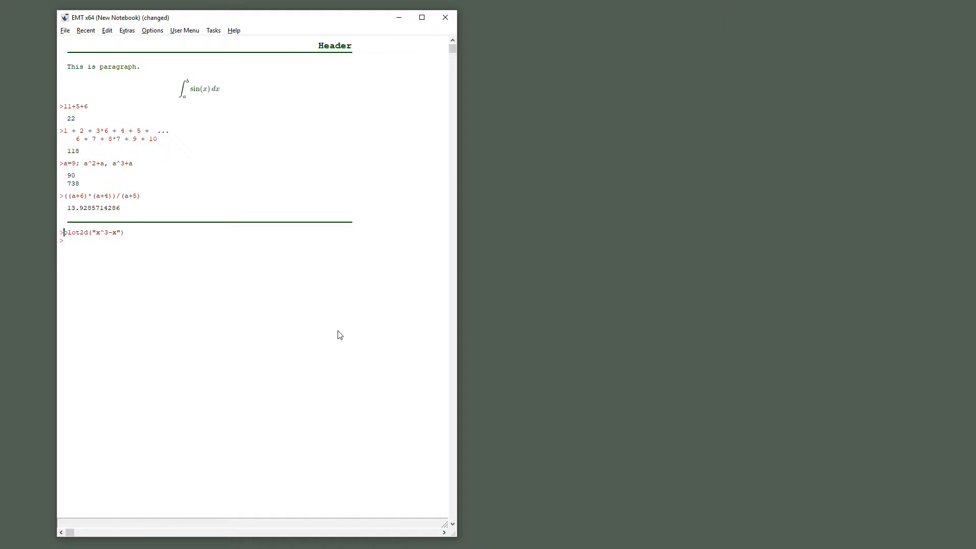
key(ctrl+g)
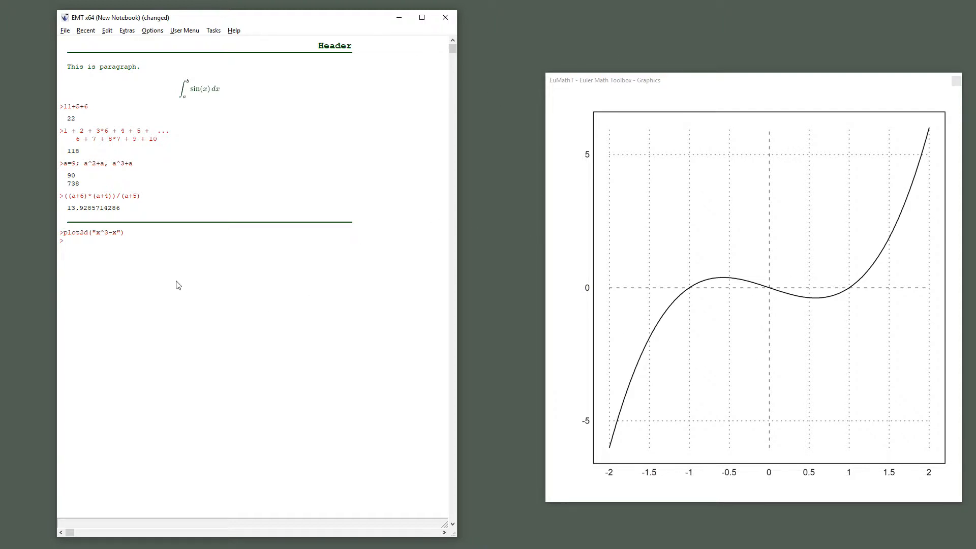
Append a colon to the plot2d command and re-run it to insert the plot into the notebook
click(132, 234)
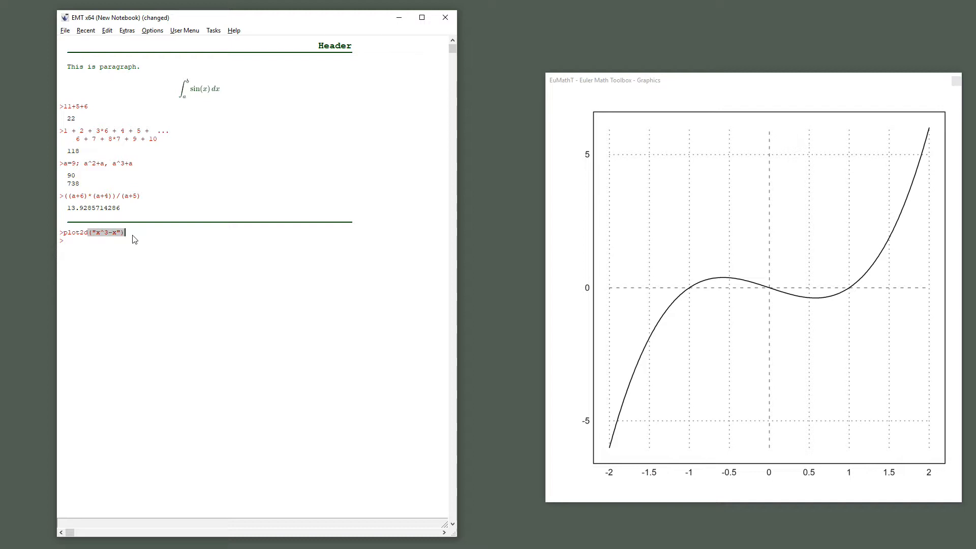
text(:)
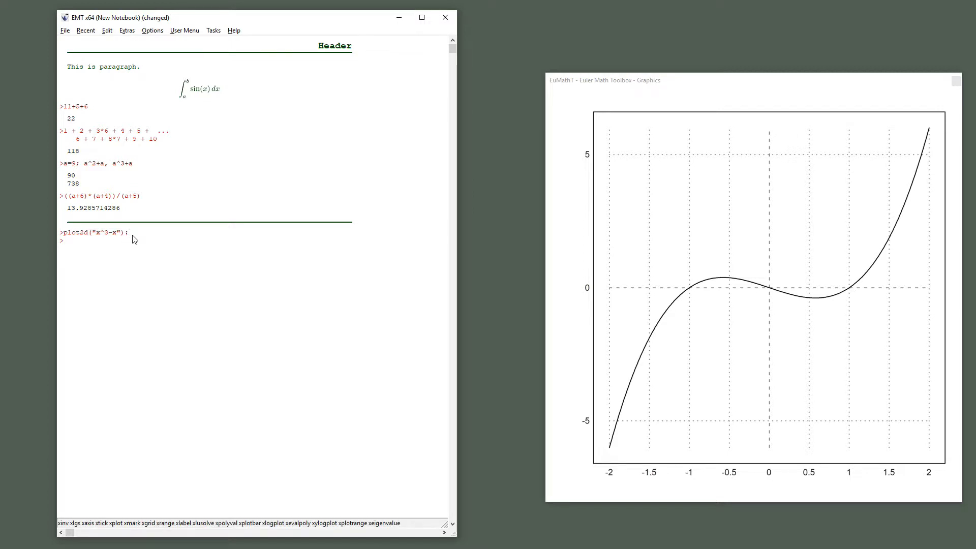
key(Return)
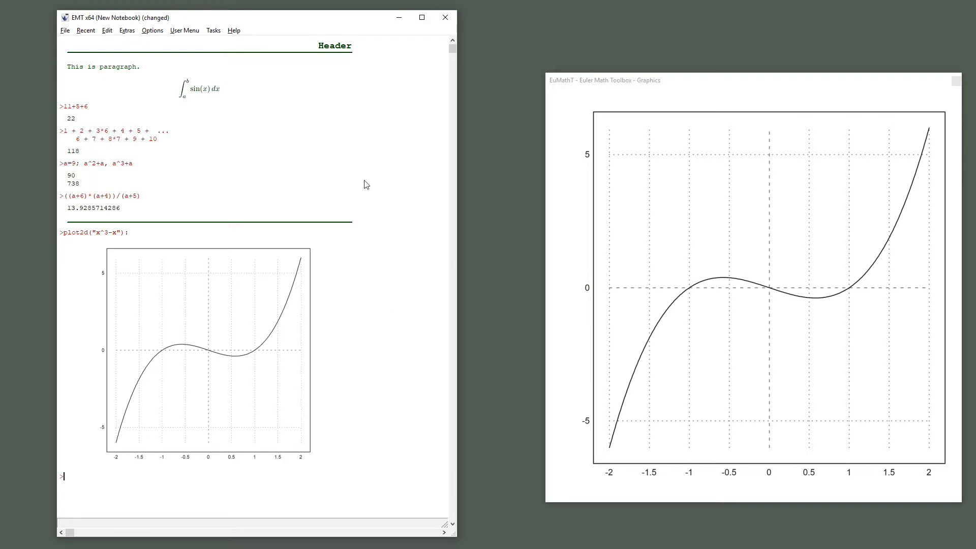
Shrink the graphics window slightly by moving its upper-left corner inward
click(589, 84)
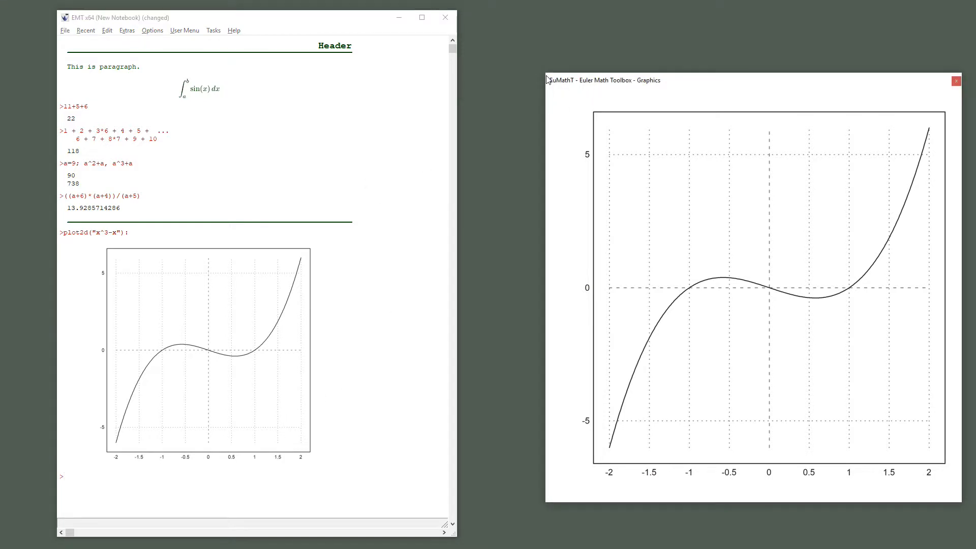
drag(544, 71, 561, 102)
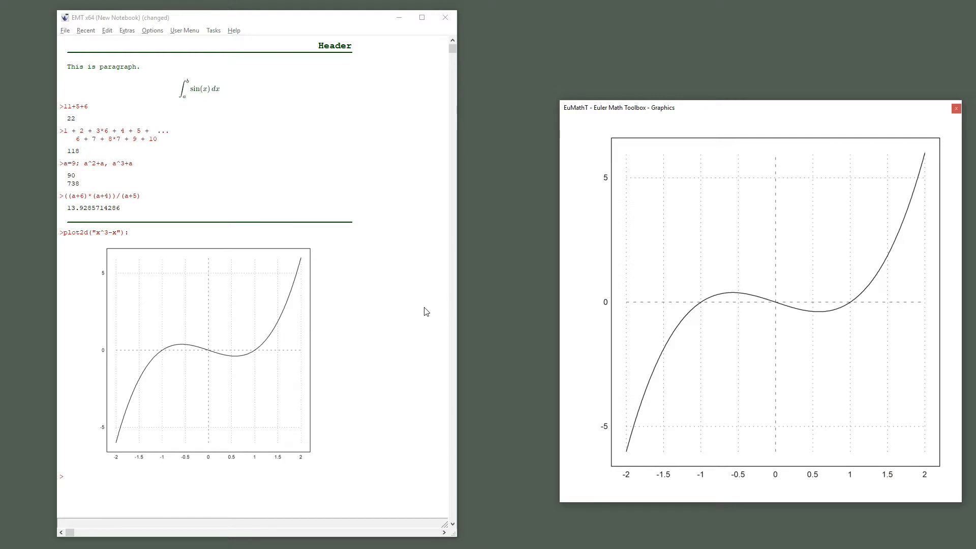
Add the paragraph "A plot." below the horizontal rule in the comment above the plot2d command
click(141, 233)
key(F5)
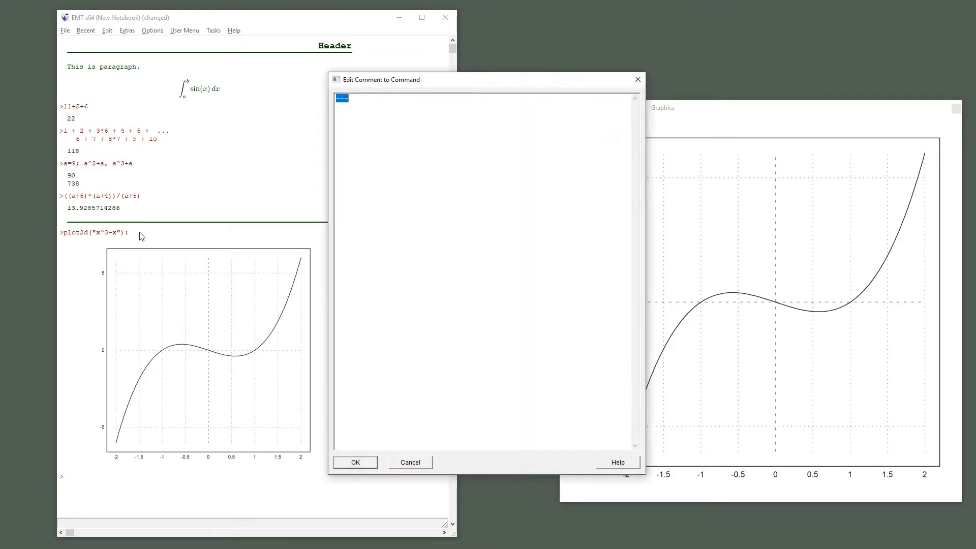
click(390, 105)
text(.)
key(Return)
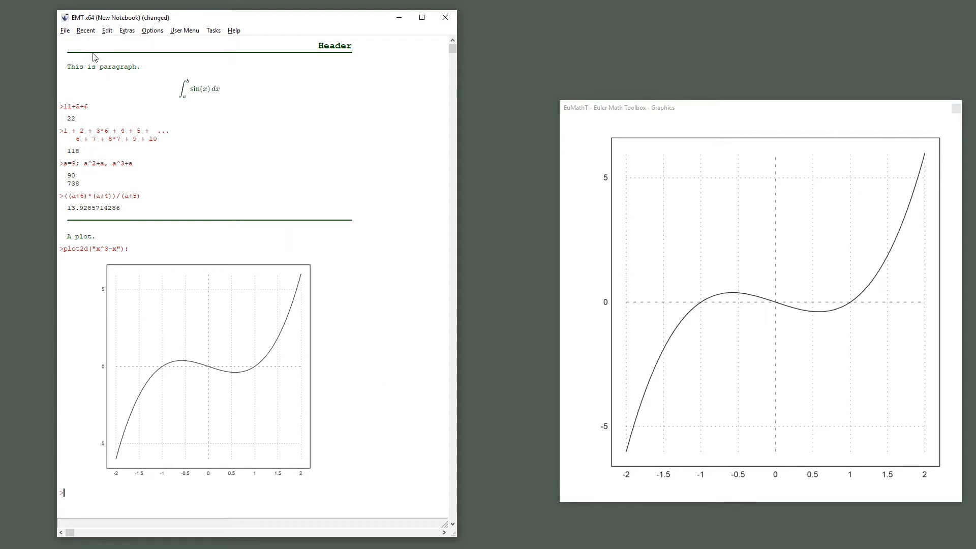
Open the tutorial notebook "00 - A first Welcome.en" without saving the current notebook
click(65, 30)
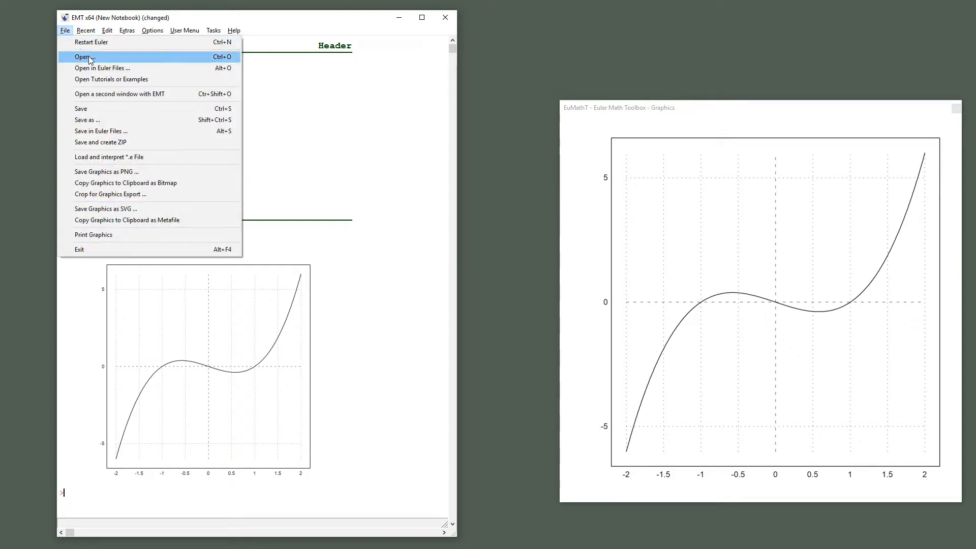
click(117, 79)
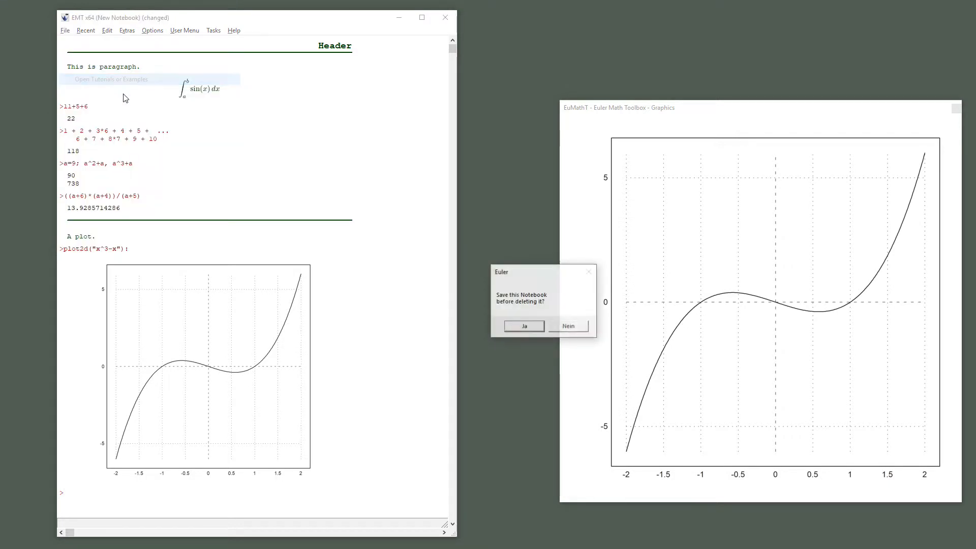
click(572, 327)
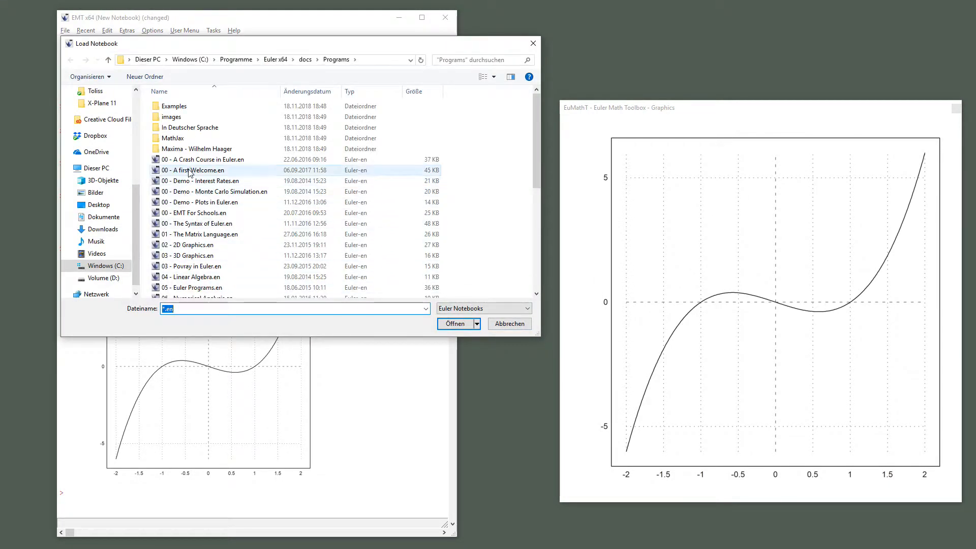
double_click(209, 171)
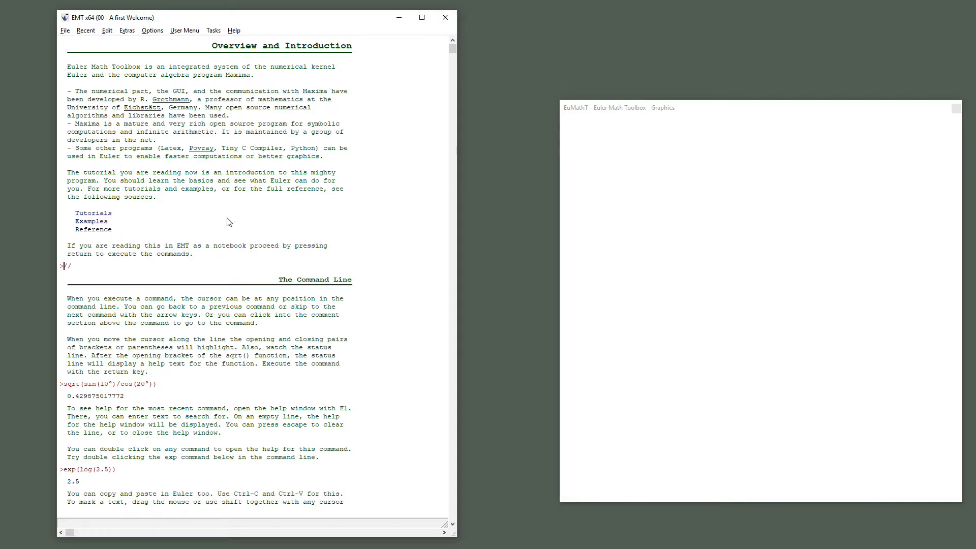
Browse the tutorial's syntax, plotting and equation-solving sections, and reveal the hidden empty command line above the Systems of Equations heading
scroll(227, 222, down, 20)
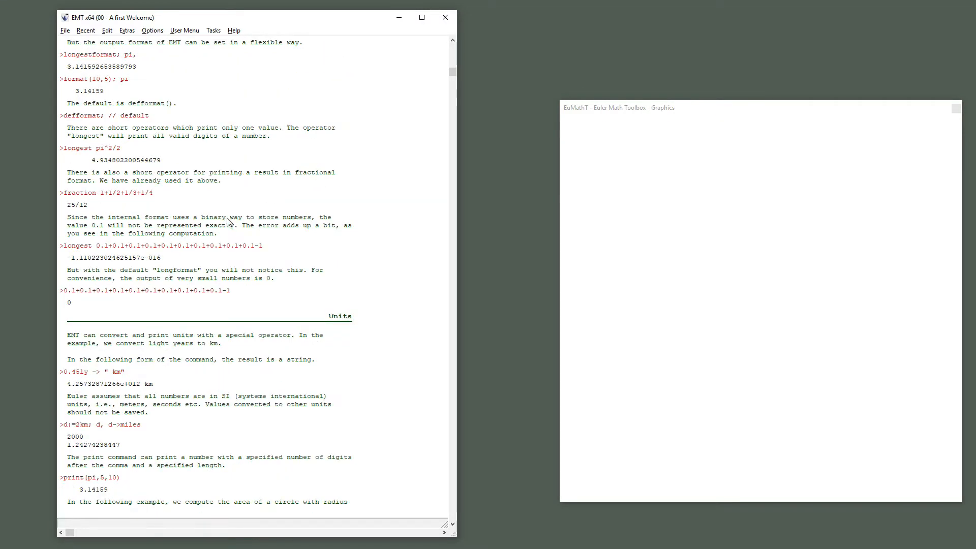
scroll(228, 222, up, 8)
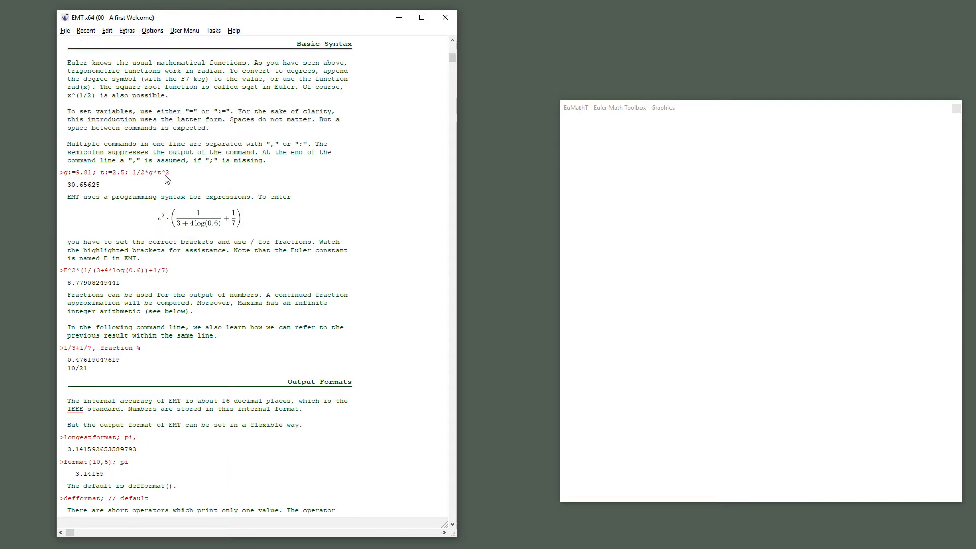
scroll(220, 225, down, 20)
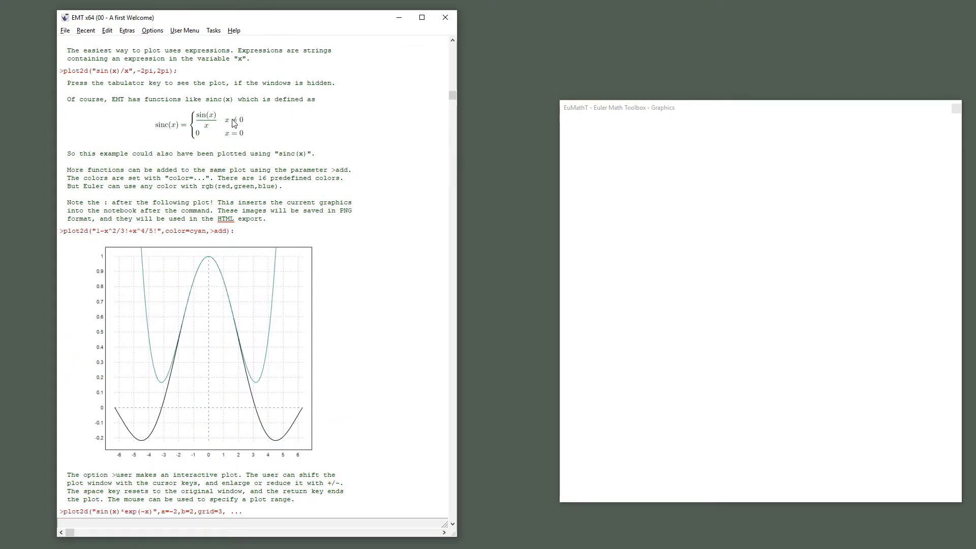
scroll(209, 165, down, 20)
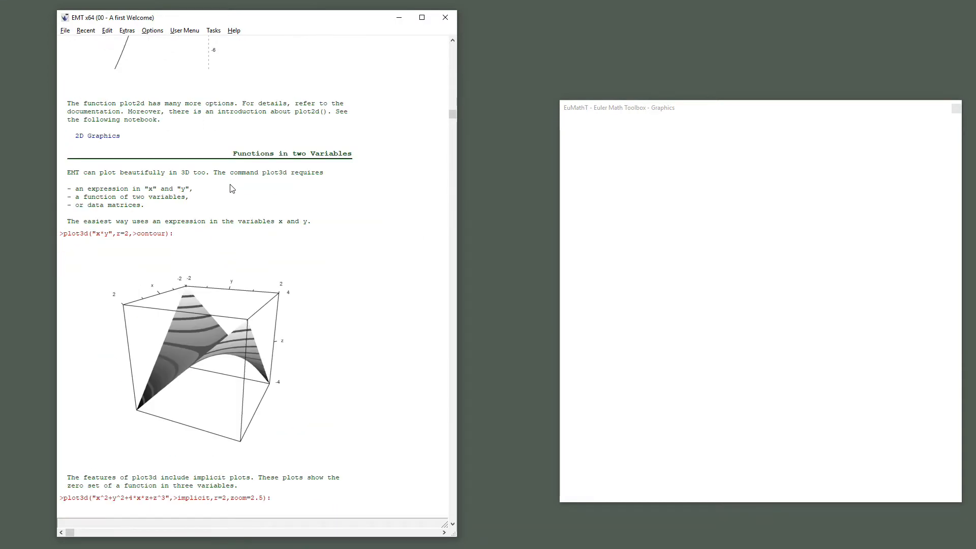
scroll(229, 203, down, 20)
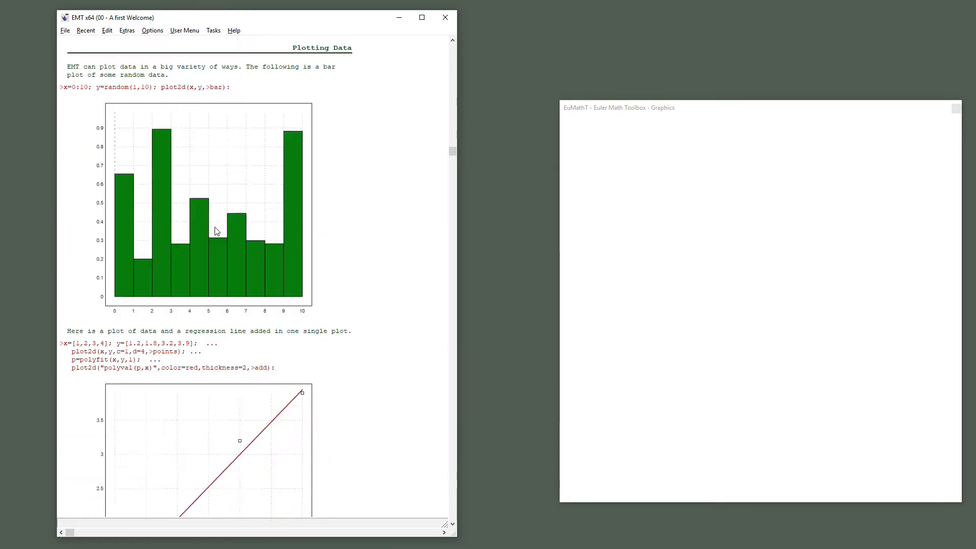
scroll(229, 229, down, 20)
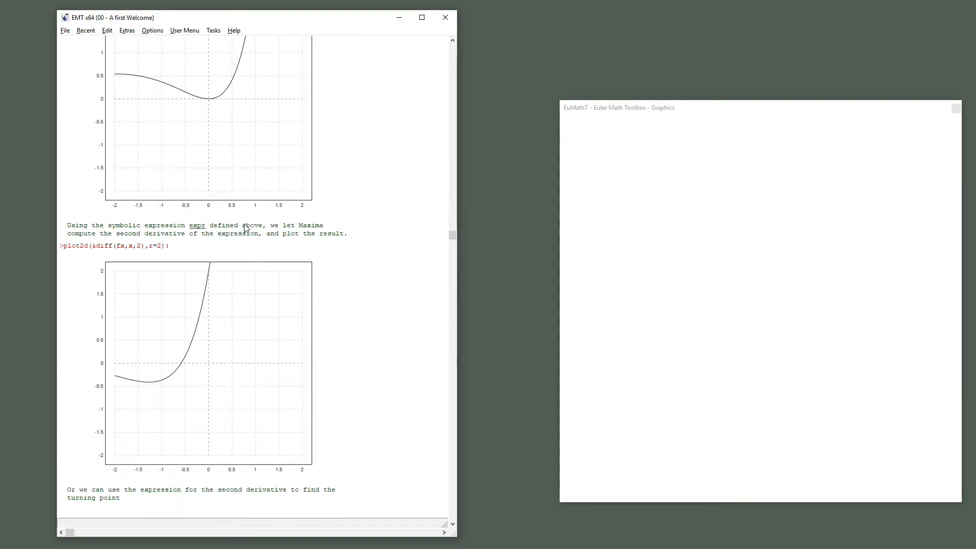
scroll(244, 229, down, 20)
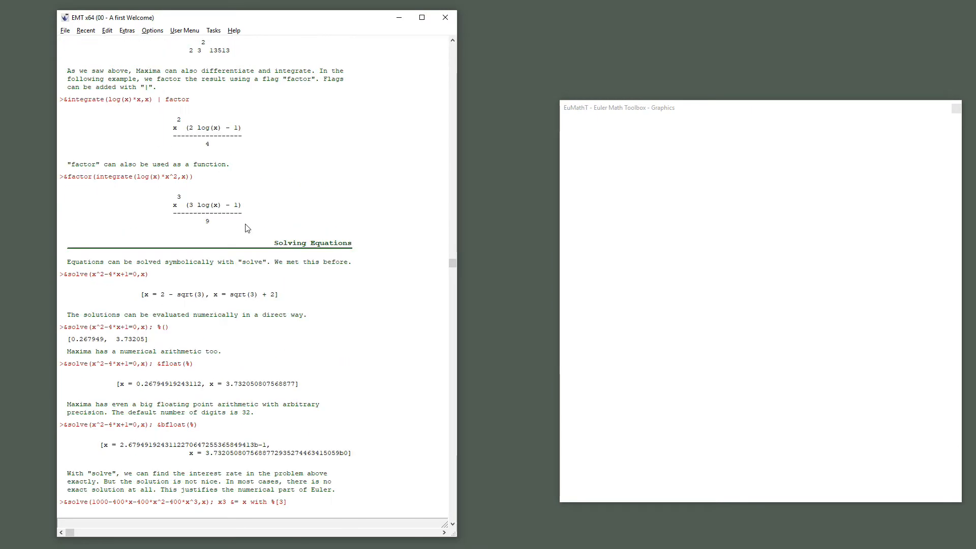
scroll(341, 252, down, 15)
scroll(305, 257, up, 7)
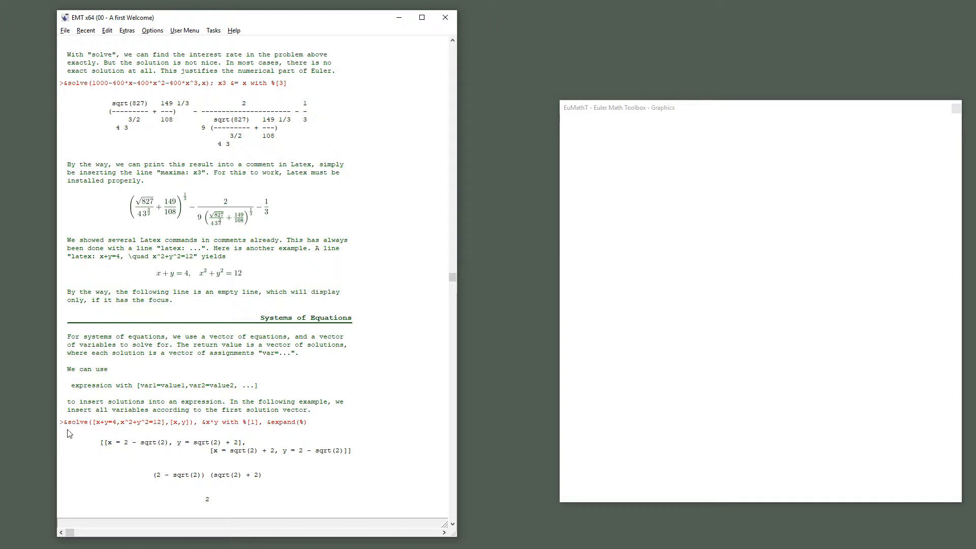
click(69, 425)
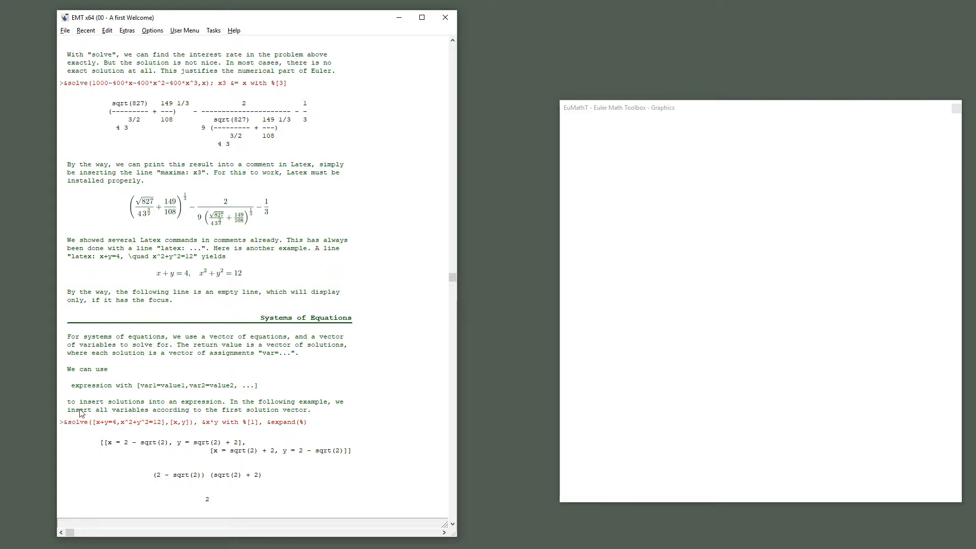
click(145, 307)
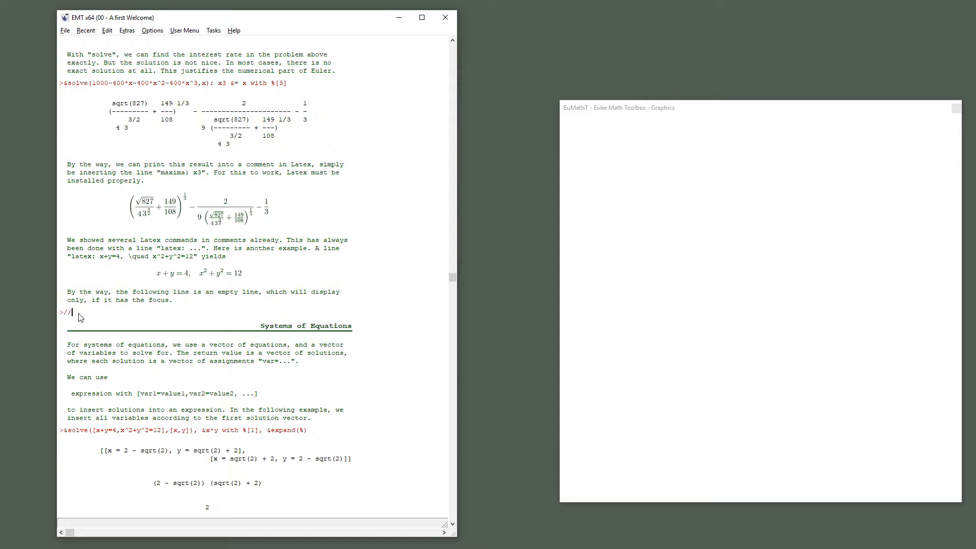
Try the text "This is a comment" in the empty command line above the Systems of Equations heading, and remove it again
text(This is a comment)
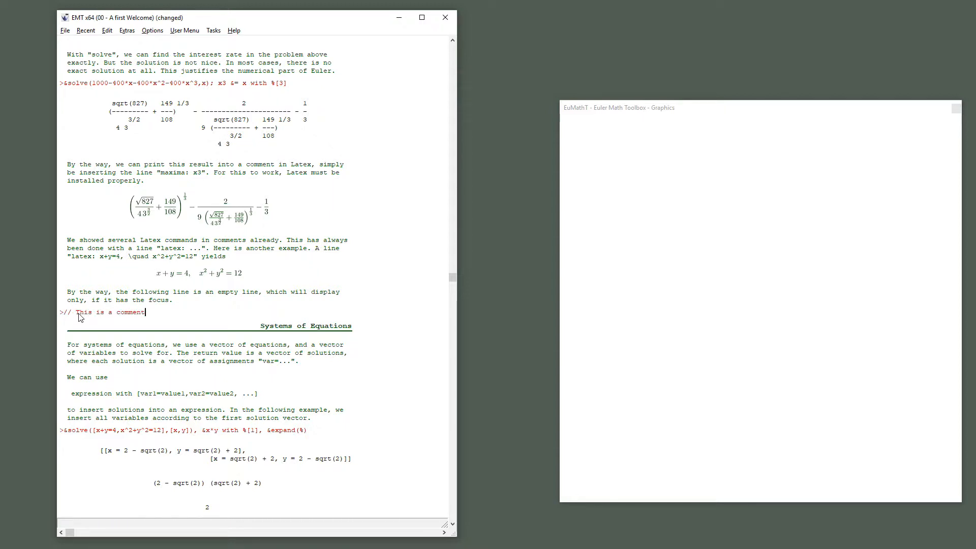
key(BackSpace)
key(BackSpace)
key(BackSpace)
key(BackSpace)
key(BackSpace)
key(BackSpace)
key(BackSpace)
key(BackSpace)
key(BackSpace)
key(BackSpace)
key(BackSpace)
key(BackSpace)
click(180, 349)
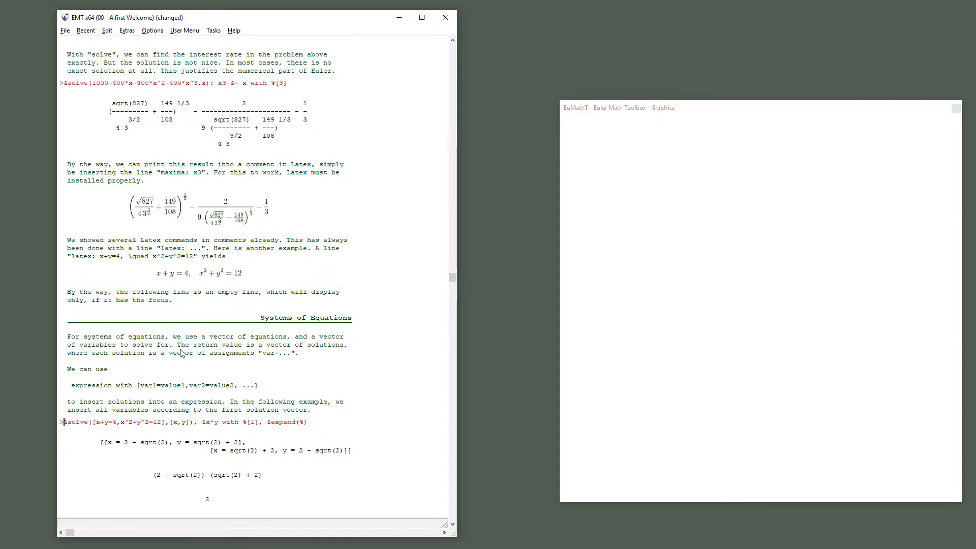
Examine the sub-heading and indented expression markup in the comment above the Systems of Equations solve command, and cancel the editor
click(154, 297)
click(140, 349)
double_click(180, 376)
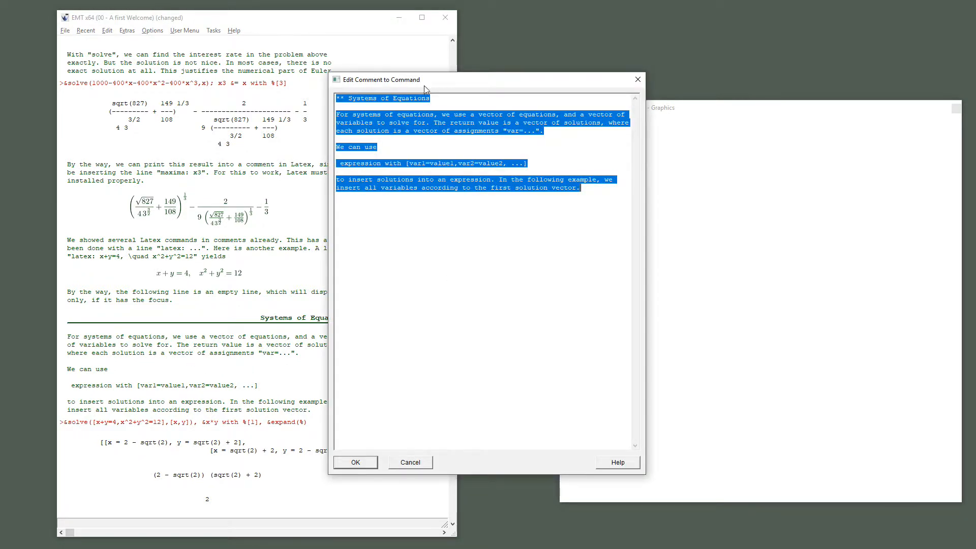
click(437, 98)
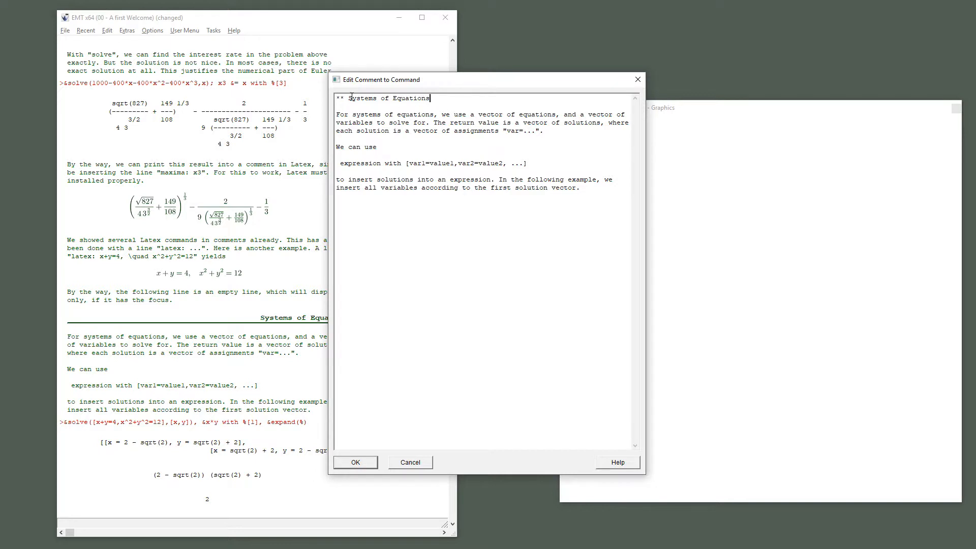
drag(343, 98, 329, 95)
click(336, 165)
click(422, 465)
Examine how the "Functions using Maxima" link is written in the comment above the mxmnewton command, and cancel the editor
scroll(273, 390, down, 4)
scroll(273, 390, down, 2)
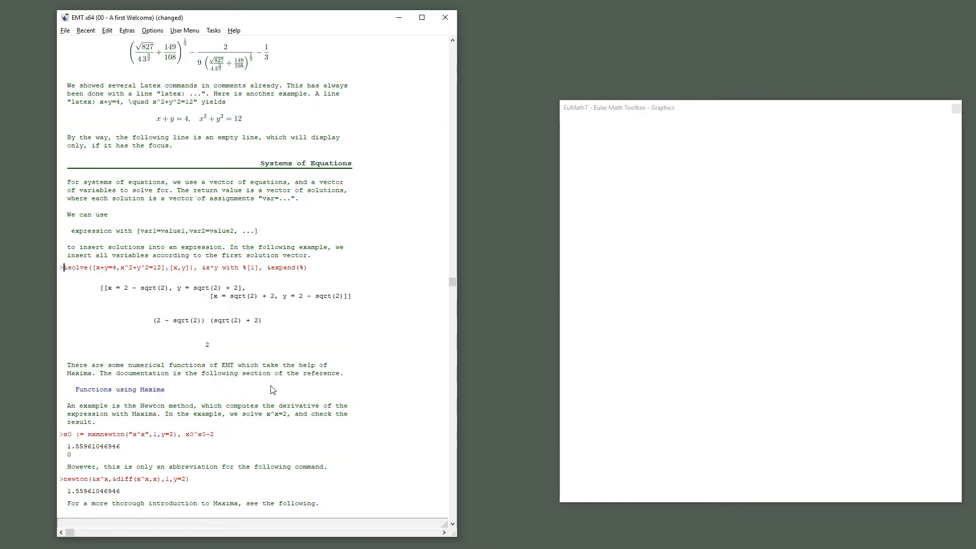
scroll(273, 390, down, 2)
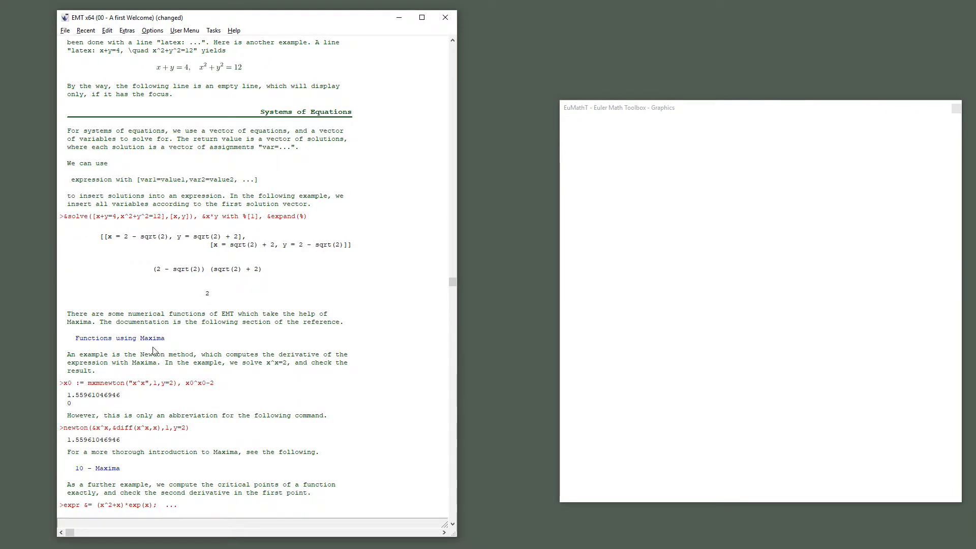
click(91, 385)
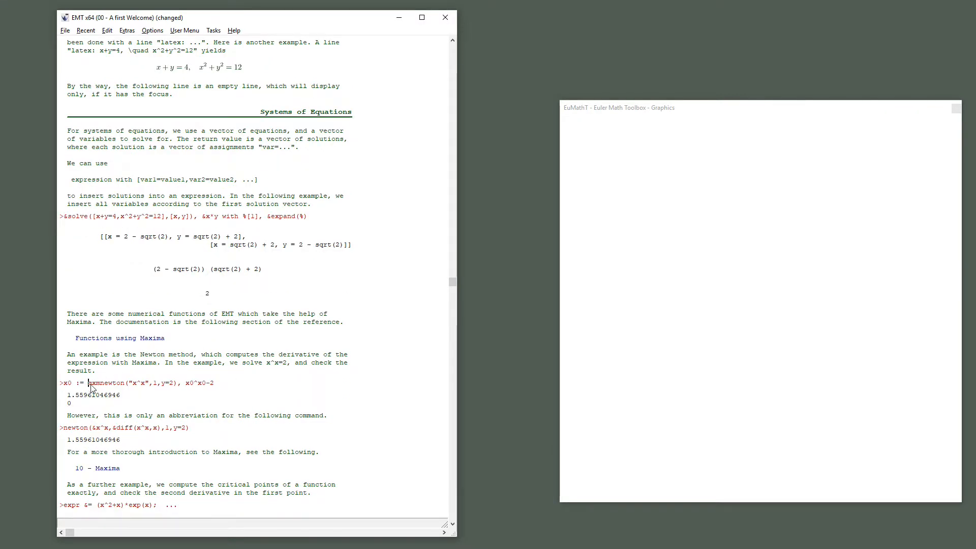
key(F5)
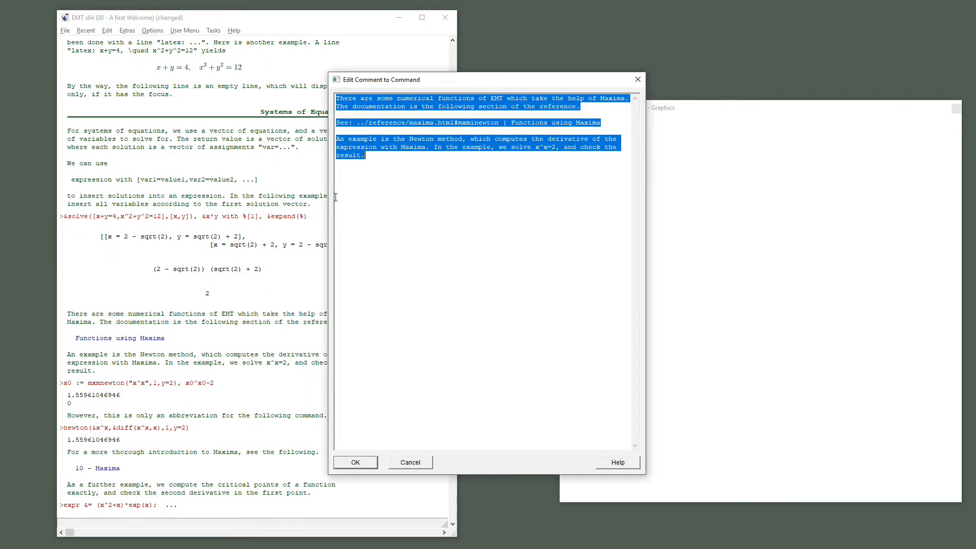
click(401, 122)
click(410, 462)
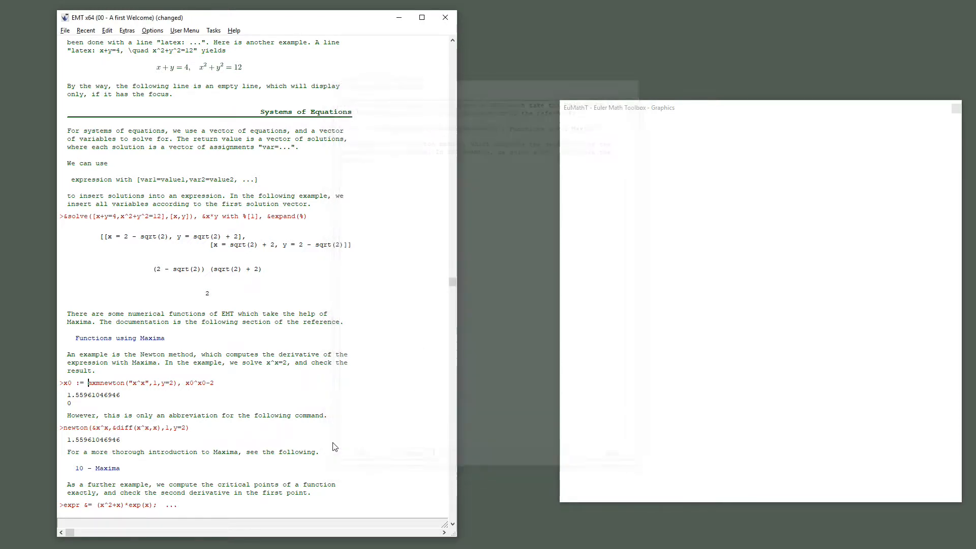
Read the Comments topic about comment markup in the help window, and close the help
scroll(164, 356, up, 4)
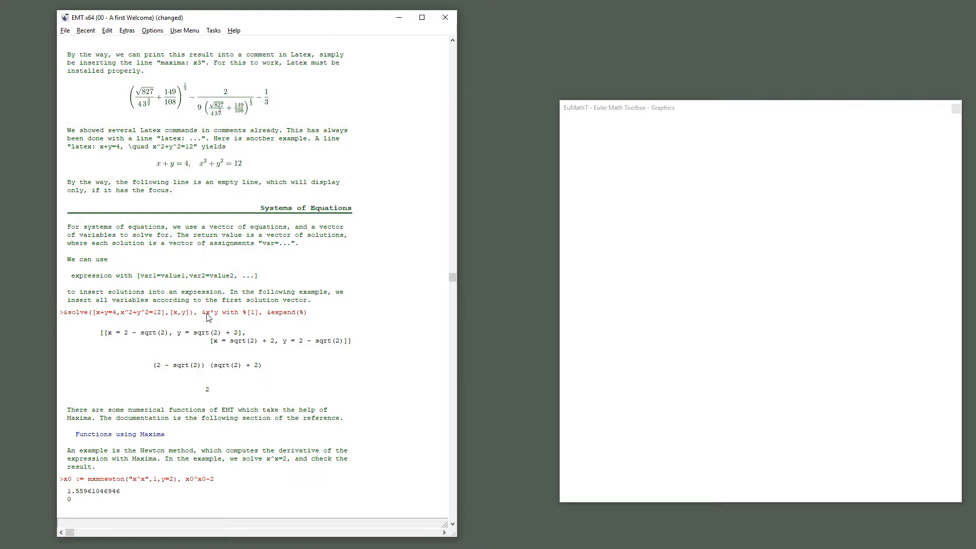
key(F1)
drag(641, 113, 505, 76)
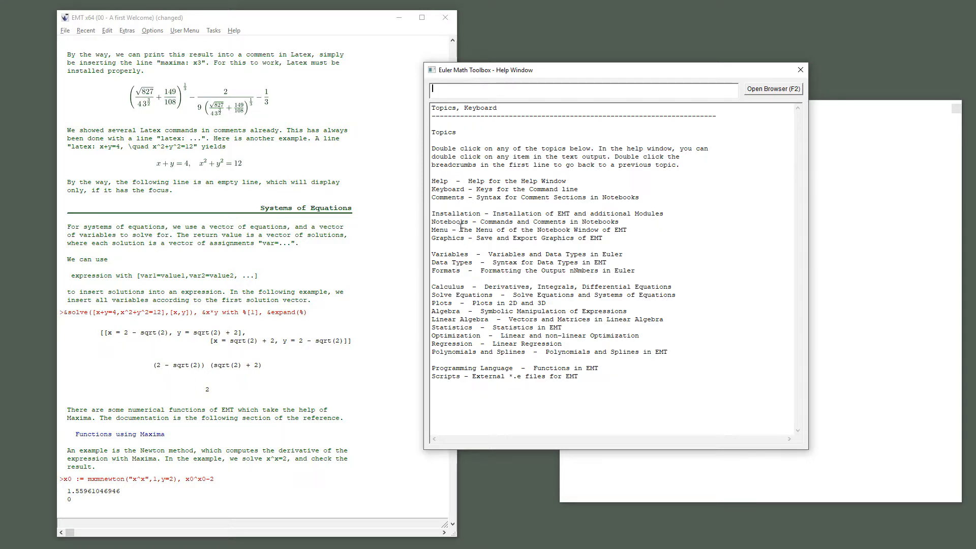
double_click(451, 200)
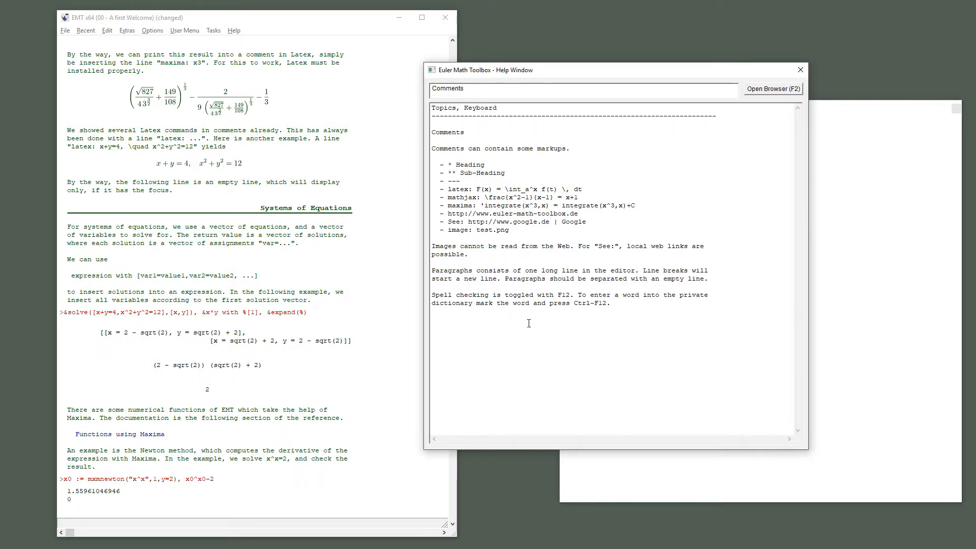
click(801, 70)
Browse the tutorial's Maxima, plotting and matrix sections, and return to the beginning of the notebook
scroll(279, 356, down, 10)
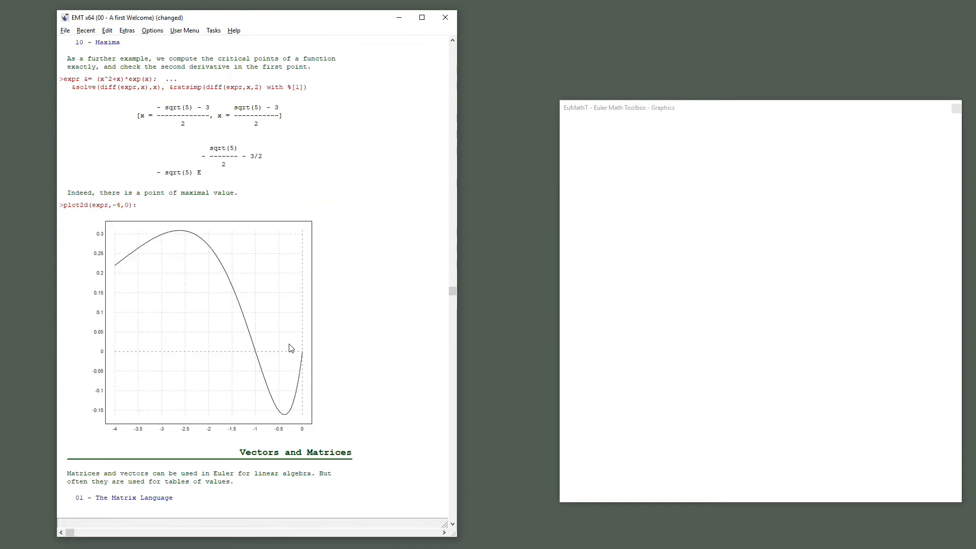
scroll(291, 349, up, 2)
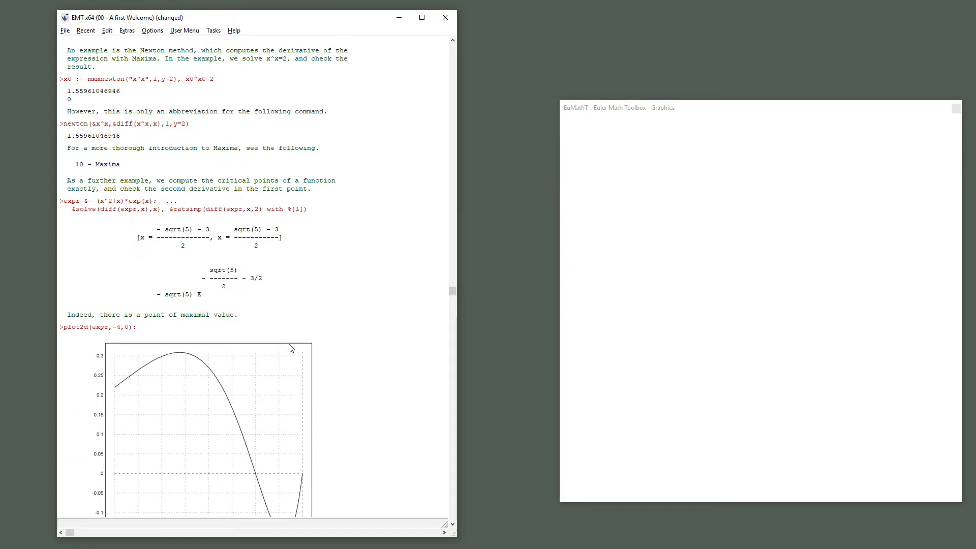
scroll(291, 348, down, 15)
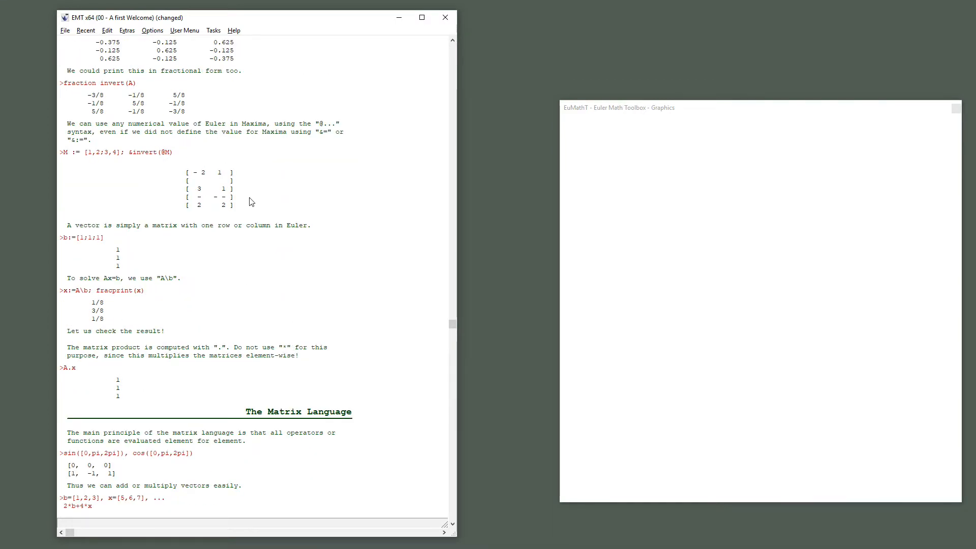
drag(452, 322, 456, 43)
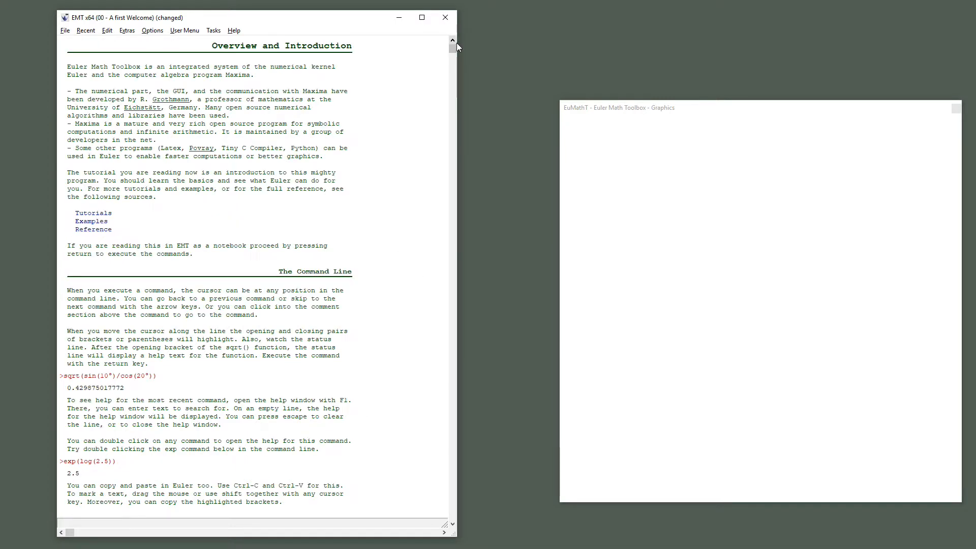
View the notebooks offered for opening from the Euler files, declining to save the current notebook, and cancel without opening one
click(65, 31)
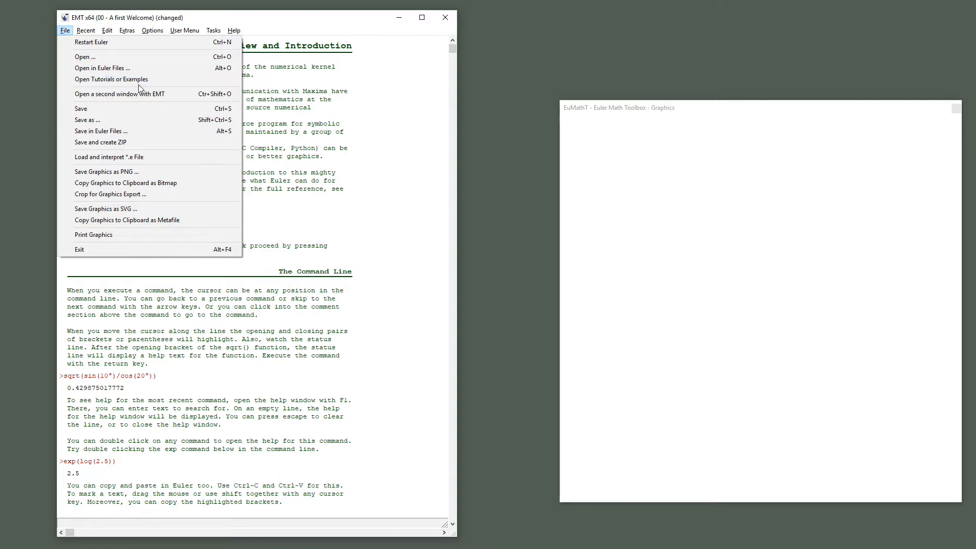
click(113, 69)
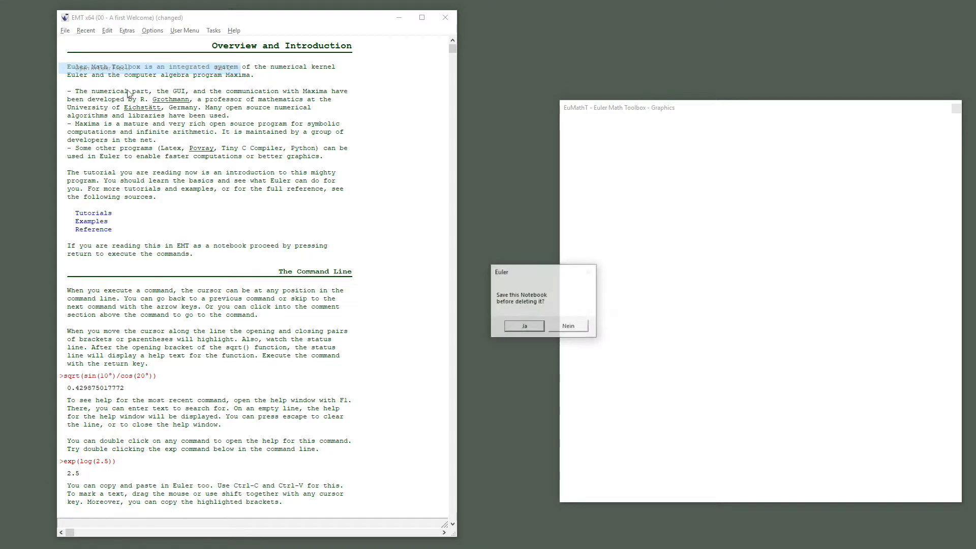
click(568, 327)
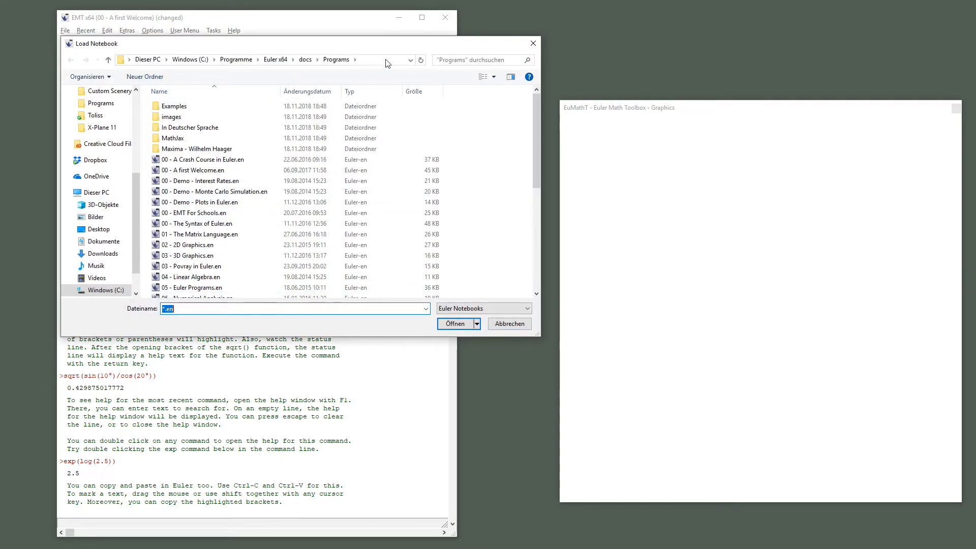
click(514, 324)
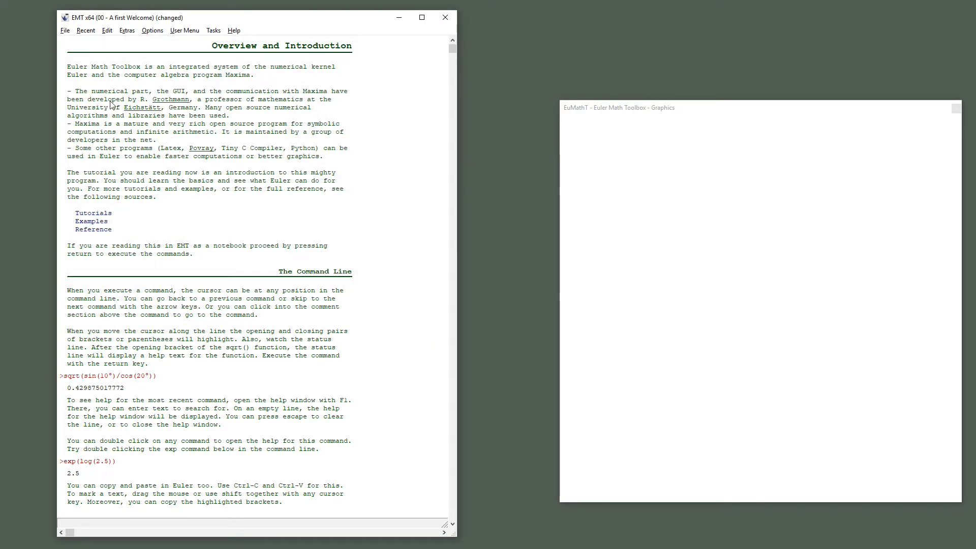
scroll(118, 88, down, 3)
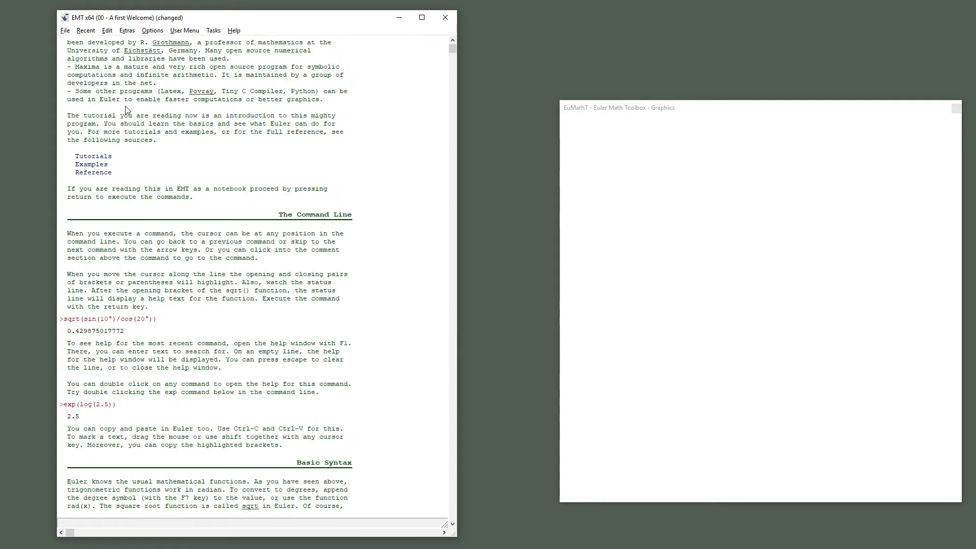
scroll(118, 87, up, 3)
Save the notebook under the name Test on the Desktop, keeping the old notebook and its images
click(65, 30)
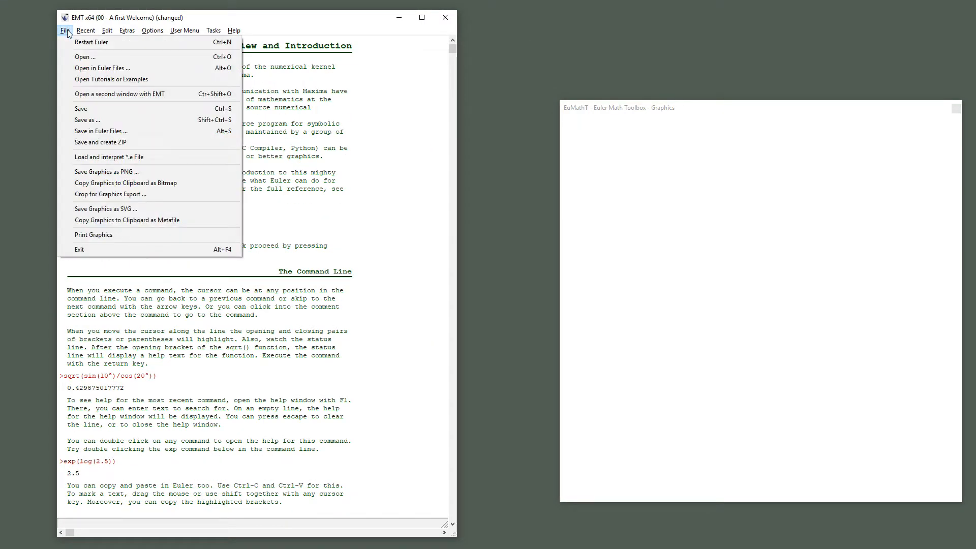
click(95, 121)
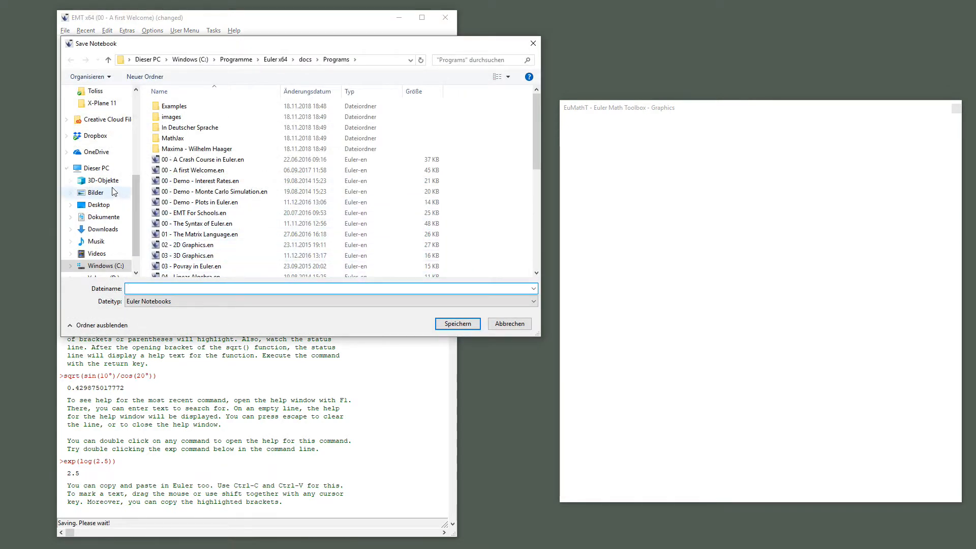
scroll(134, 112, up, 5)
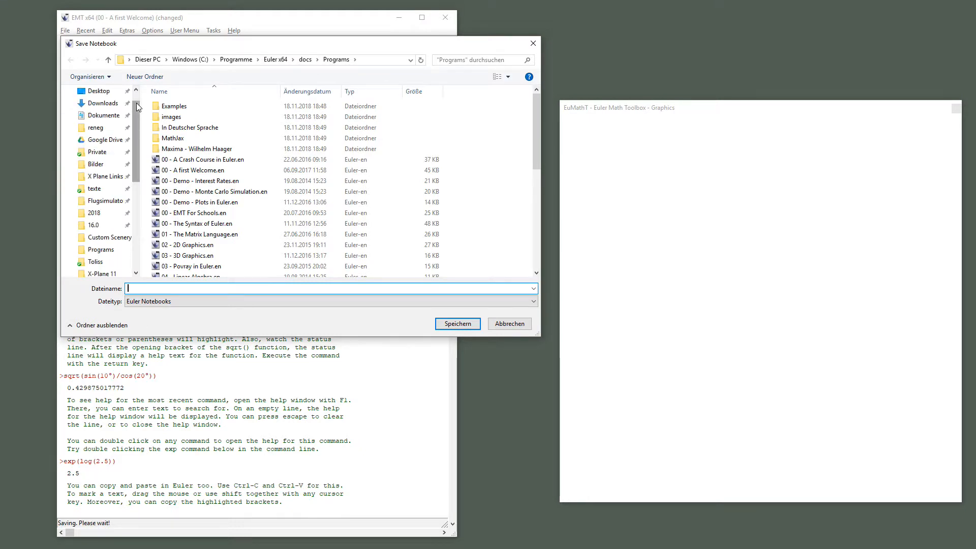
click(98, 91)
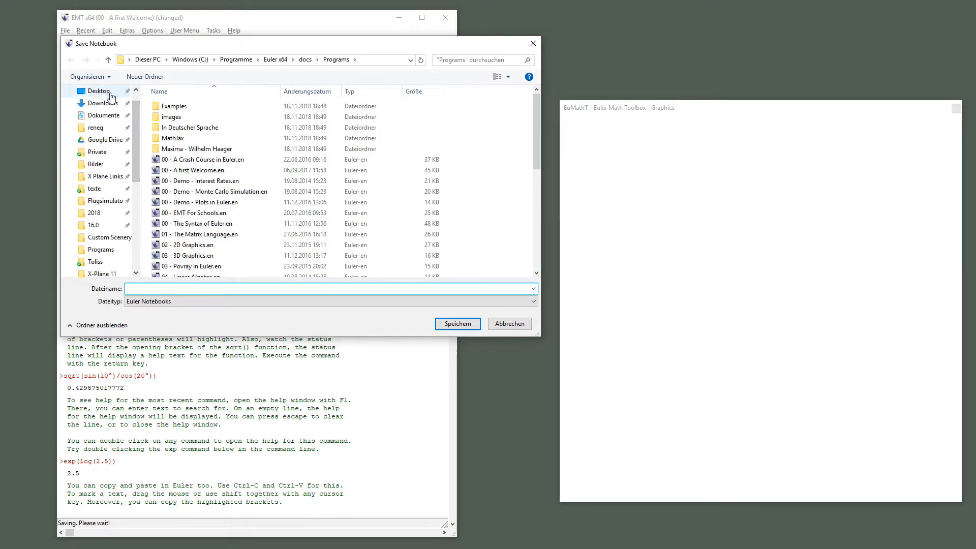
click(245, 289)
text(Te)
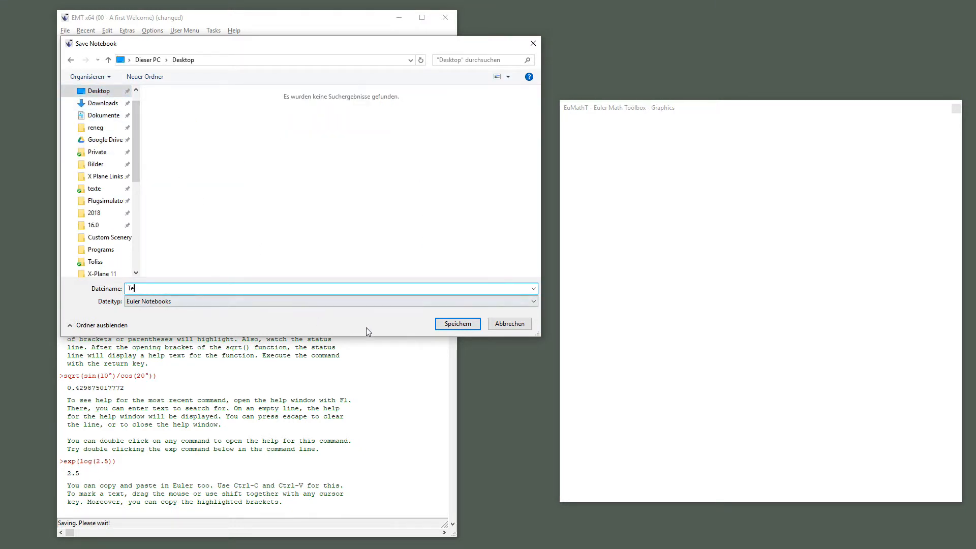
text(st)
click(457, 324)
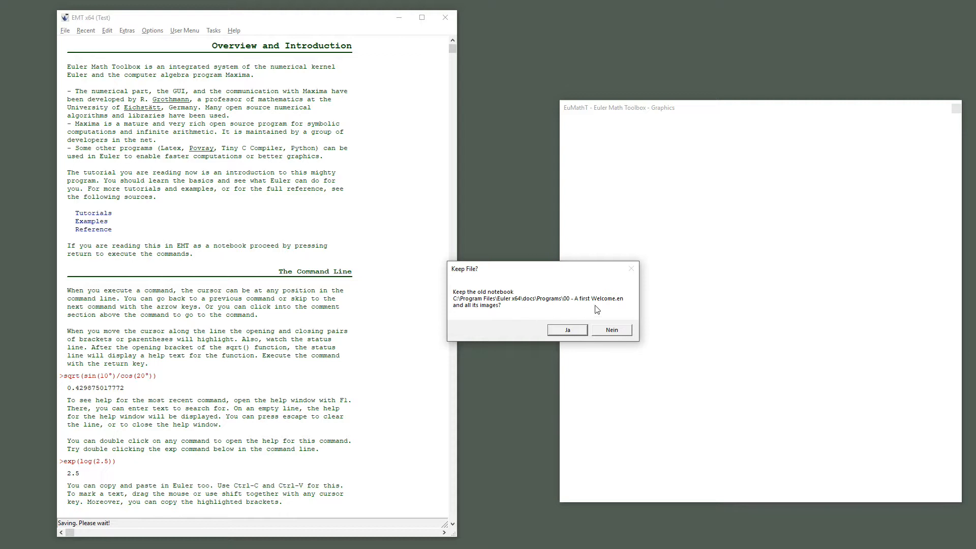
click(566, 332)
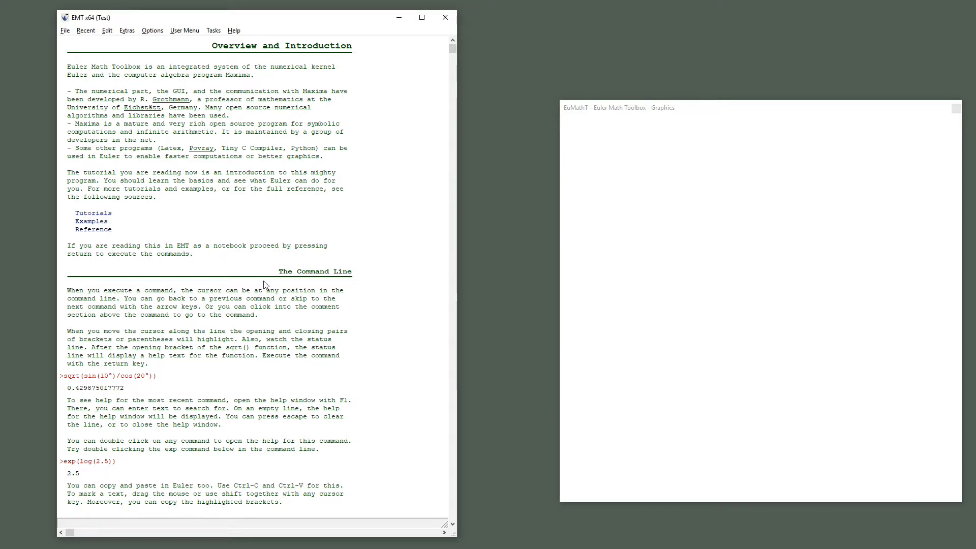
Move the notebook window aside to uncover the desktop, view the contents of the images folder, and close the folder
drag(14, 77, 33, 54)
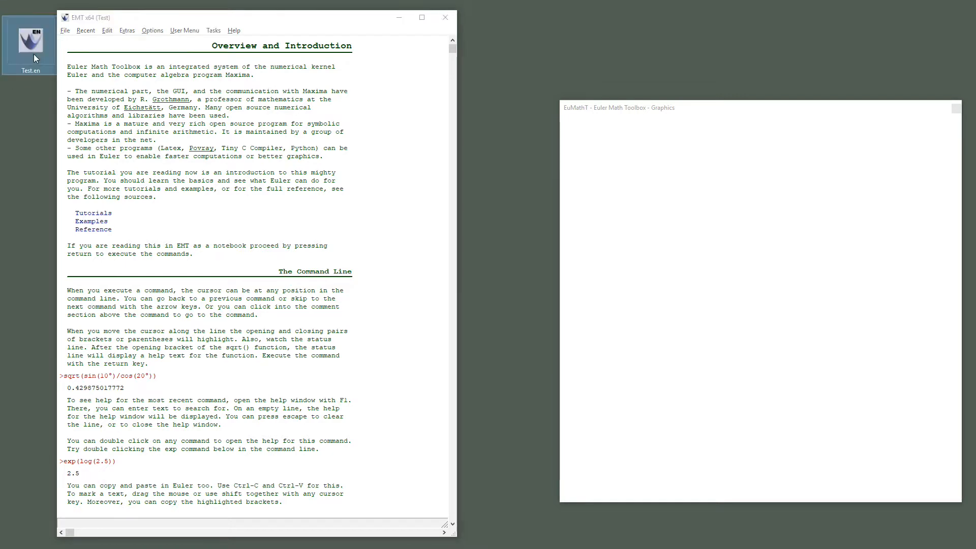
drag(177, 24, 196, 25)
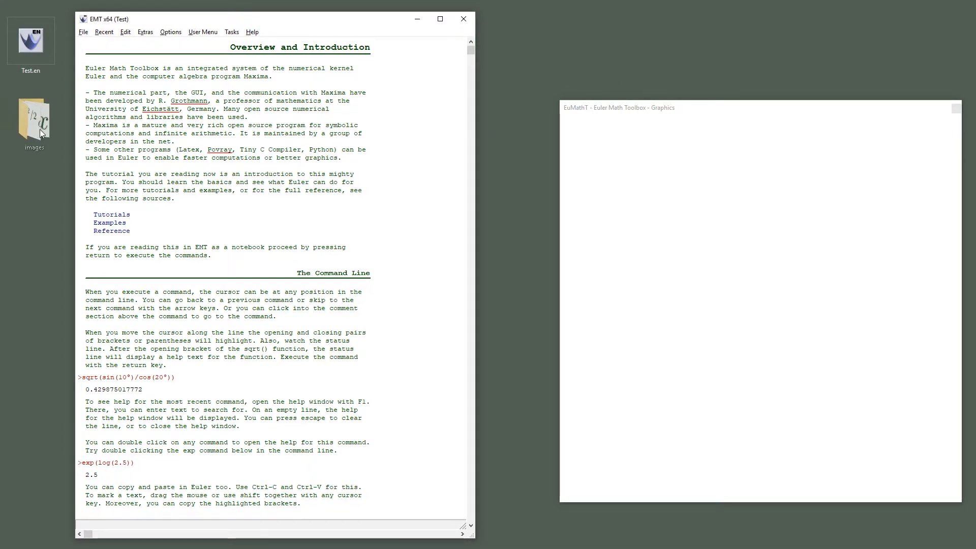
click(42, 132)
double_click(42, 131)
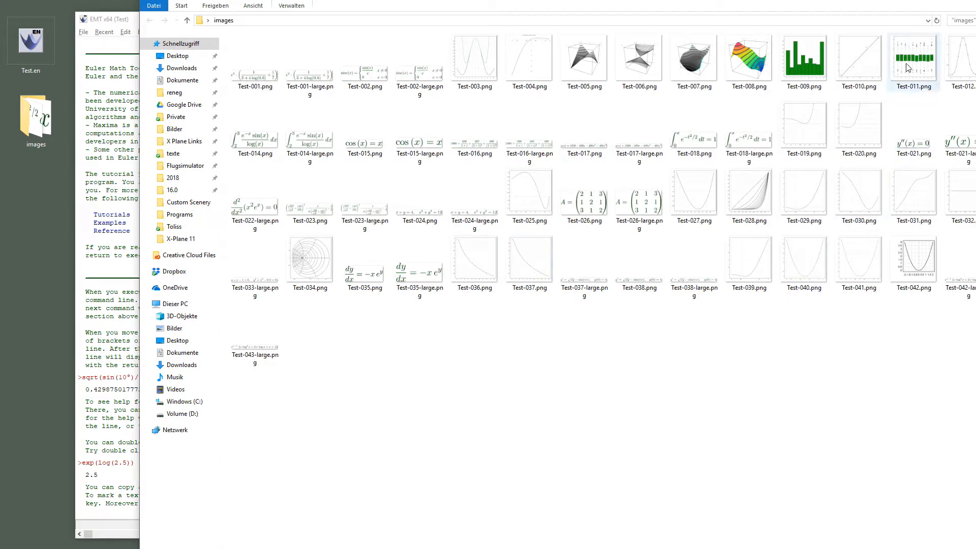
click(975, 0)
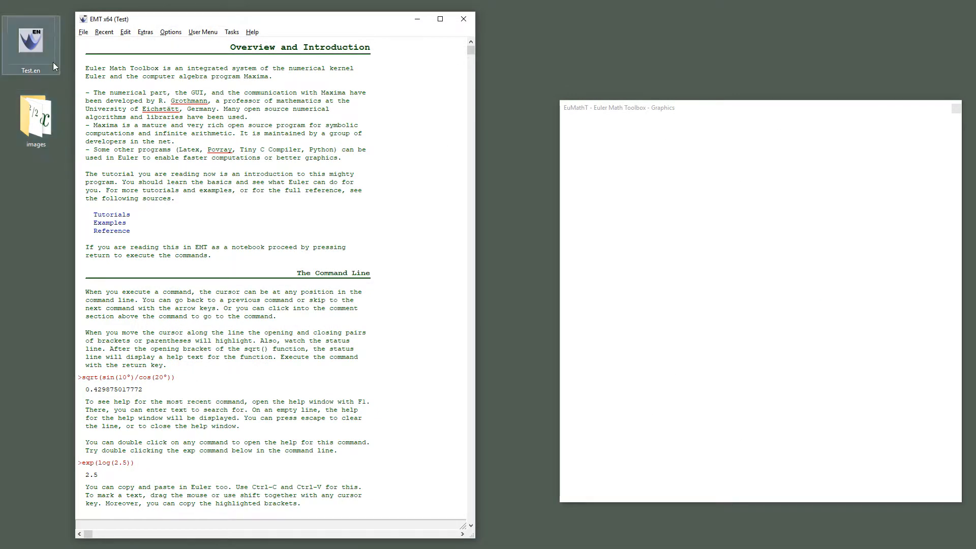
Close the program, reopen the notebook from Test.en on the desktop, and run its commands down to exp(log(2.5))
click(461, 20)
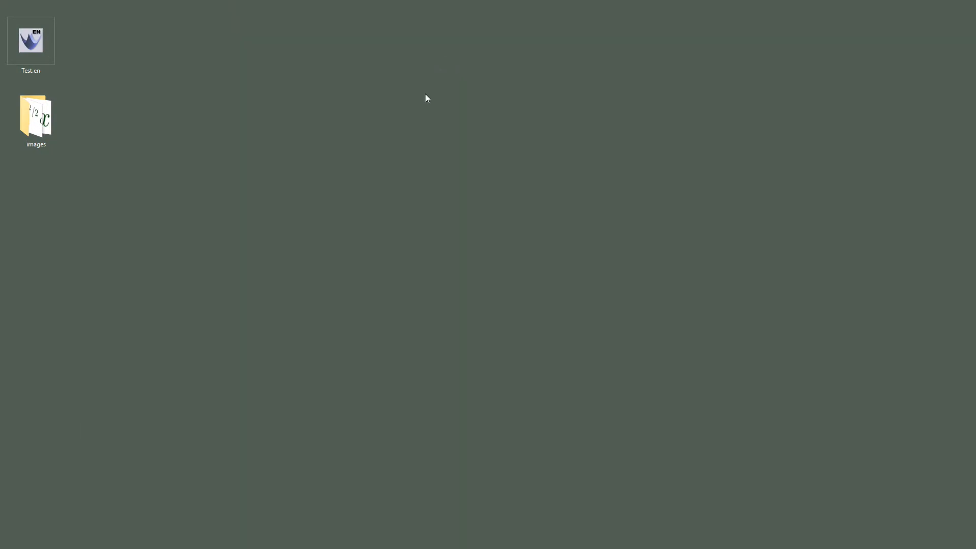
double_click(40, 50)
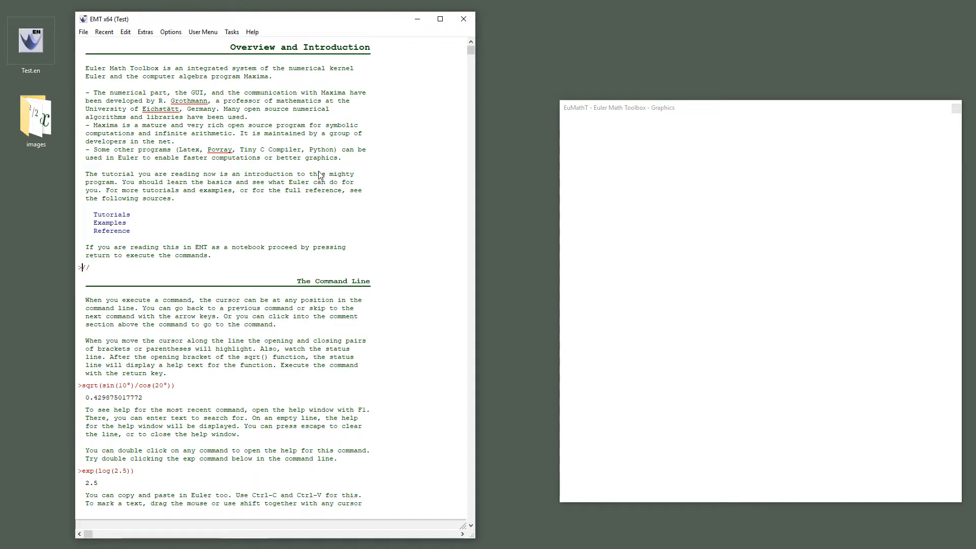
key(Return)
scroll(341, 235, down, 8)
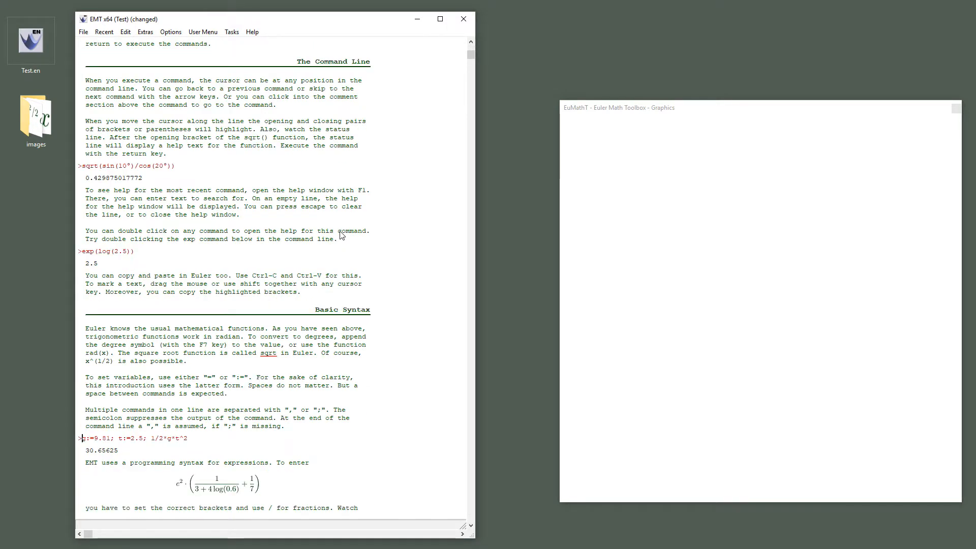
Run the subsequent notebook commands up to Plots, then plot sin(x)/x from -2pi to 2pi and add the cyan polynomial 1-x^2/3!+x^4/5!
key(ctrl+r)
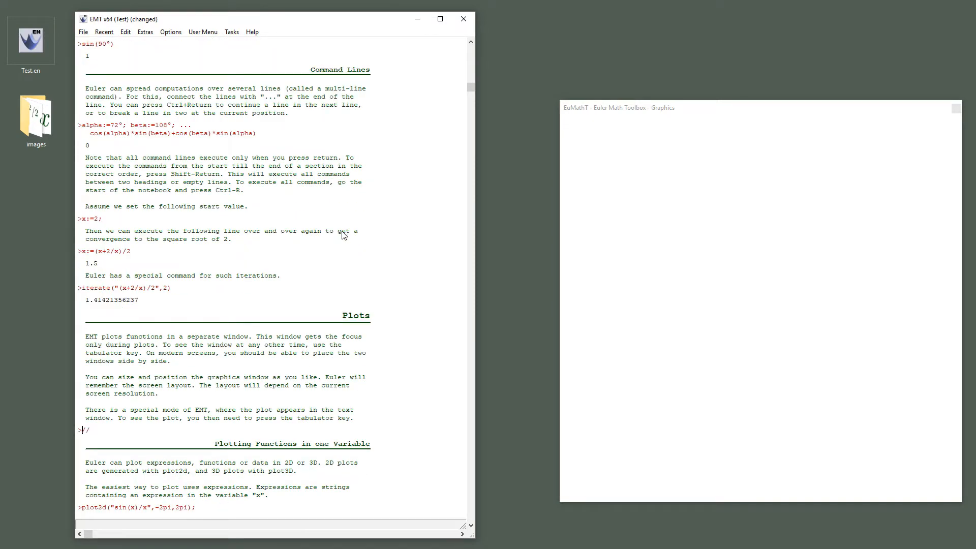
scroll(291, 300, down, 5)
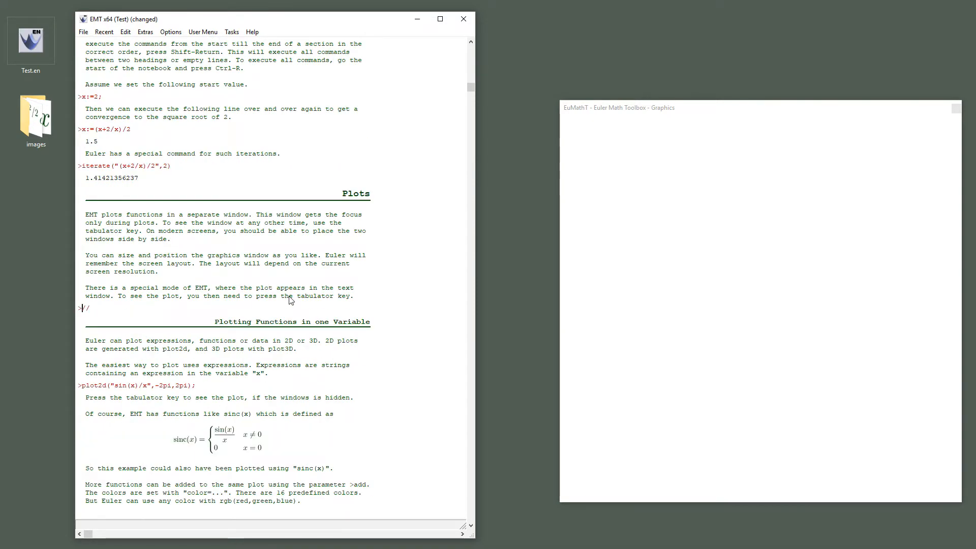
key(Return)
key(Return)
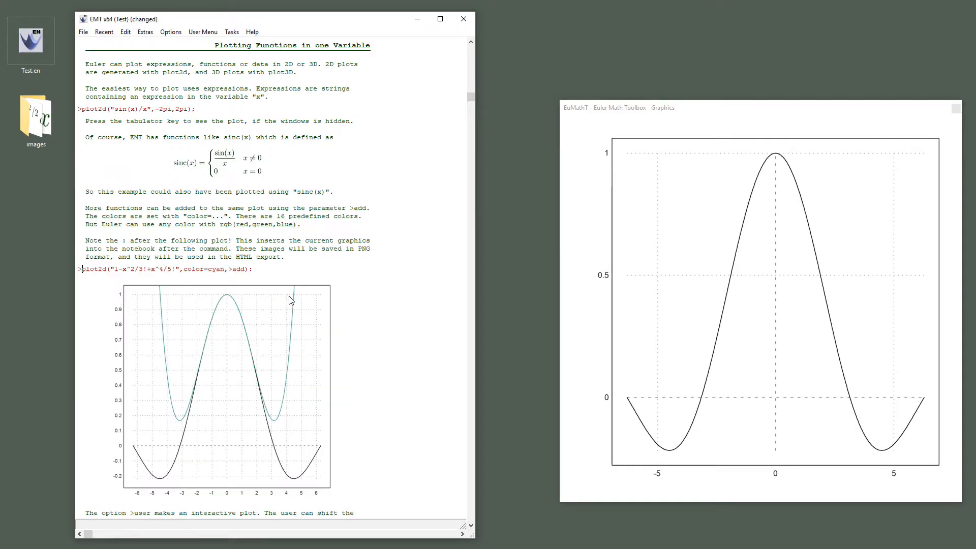
key(Return)
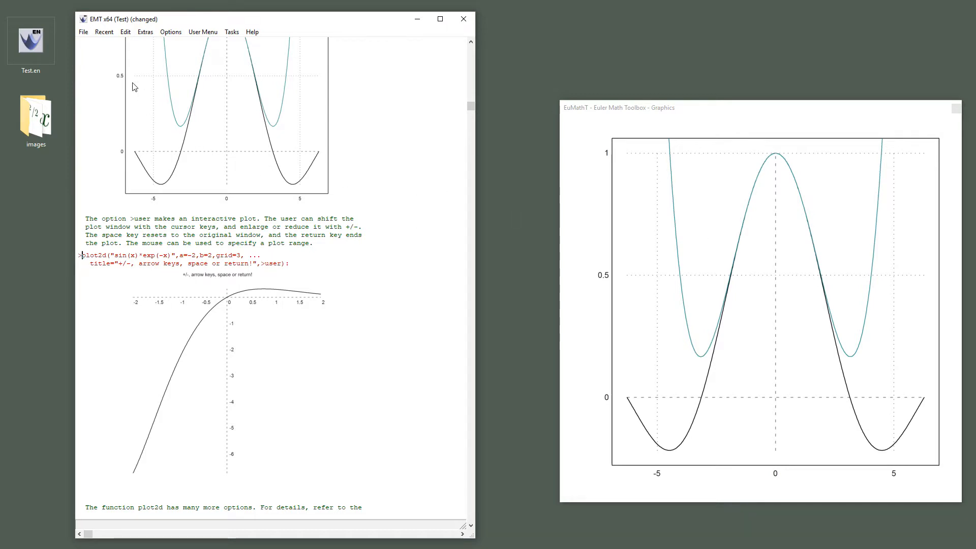
Save the current graphics as a PNG named test on the Desktop, using the print size of 2000 by 2000 without anti-aliasing
click(83, 31)
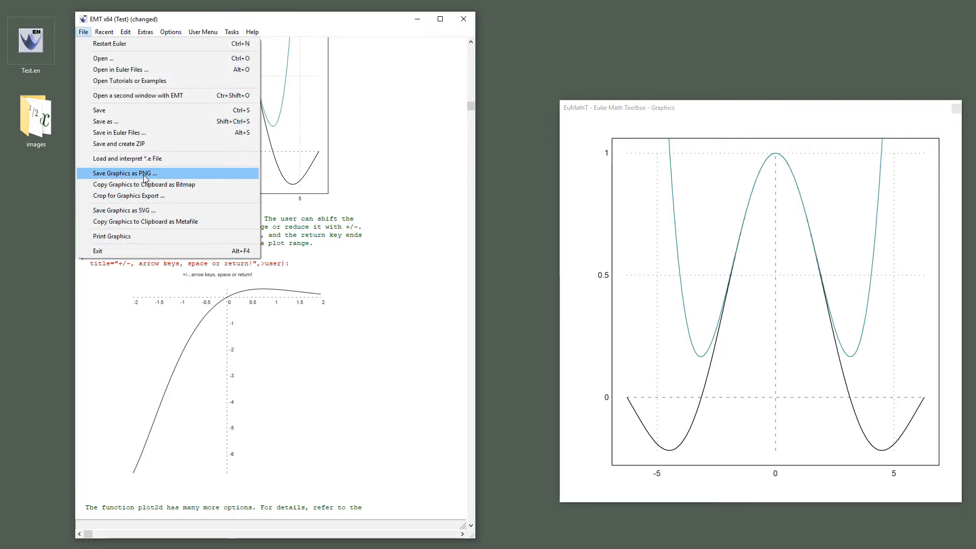
click(143, 174)
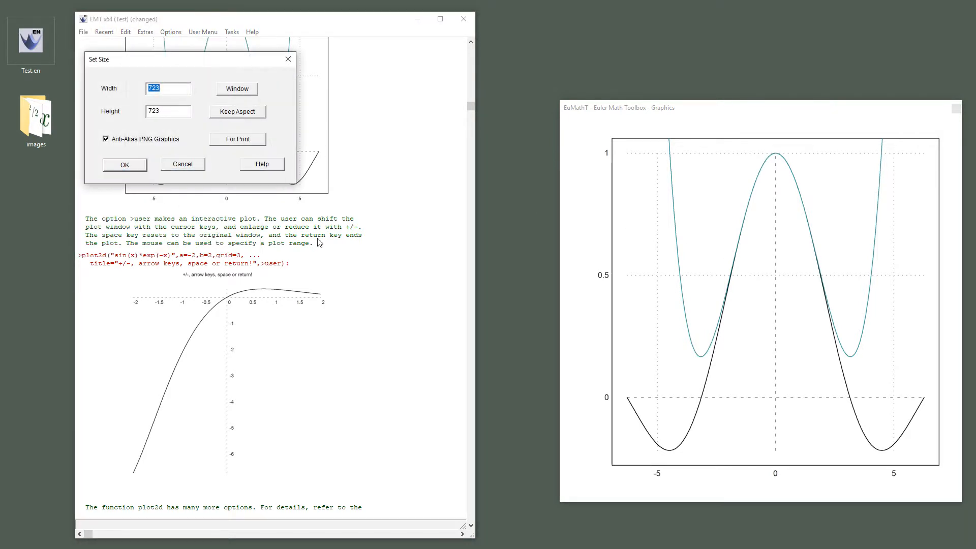
click(231, 144)
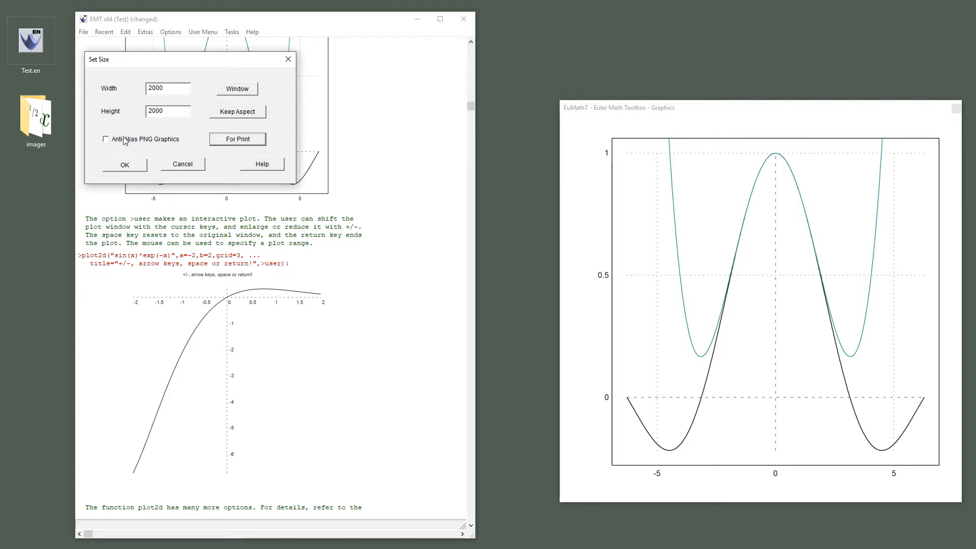
click(135, 168)
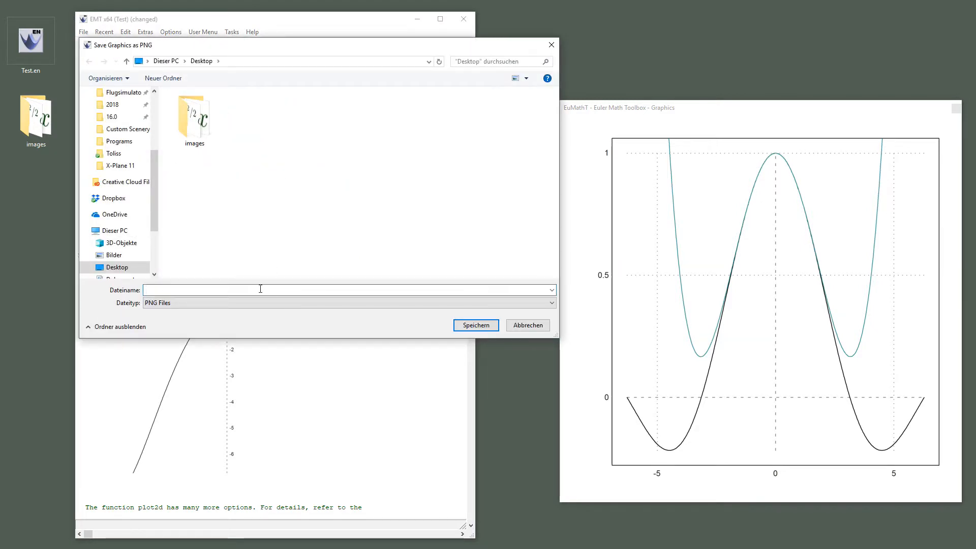
text(test)
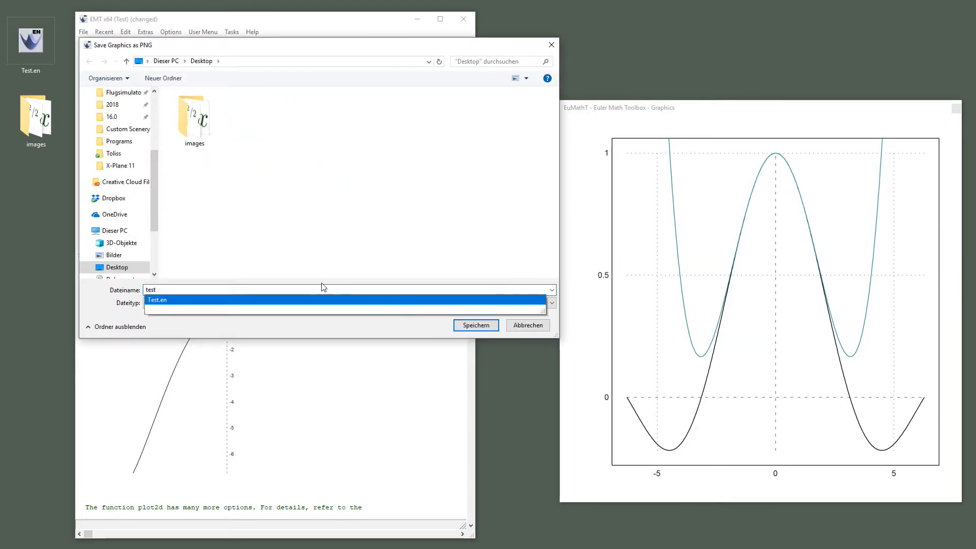
click(473, 325)
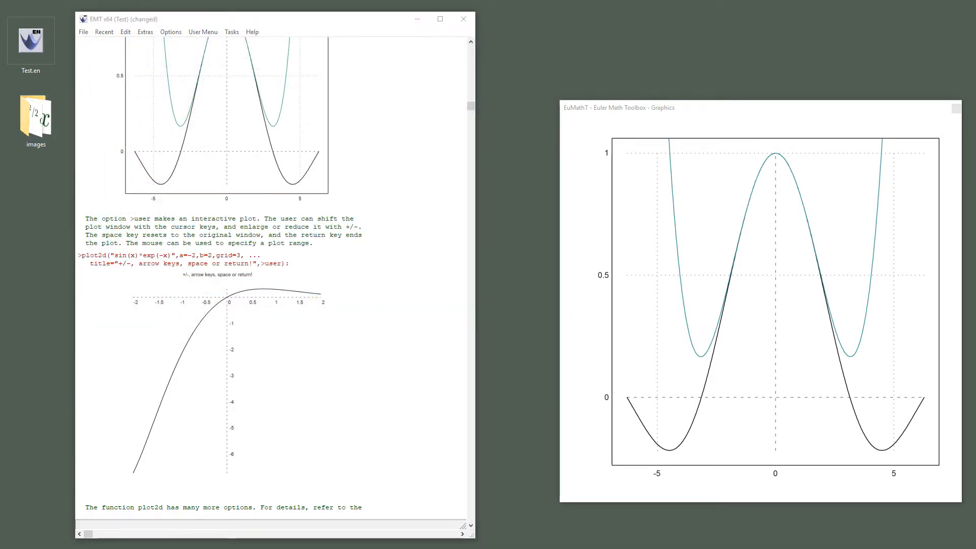
View the exported test.png from the desktop in the photo viewer, move its window into full view, and close it
click(37, 206)
double_click(36, 206)
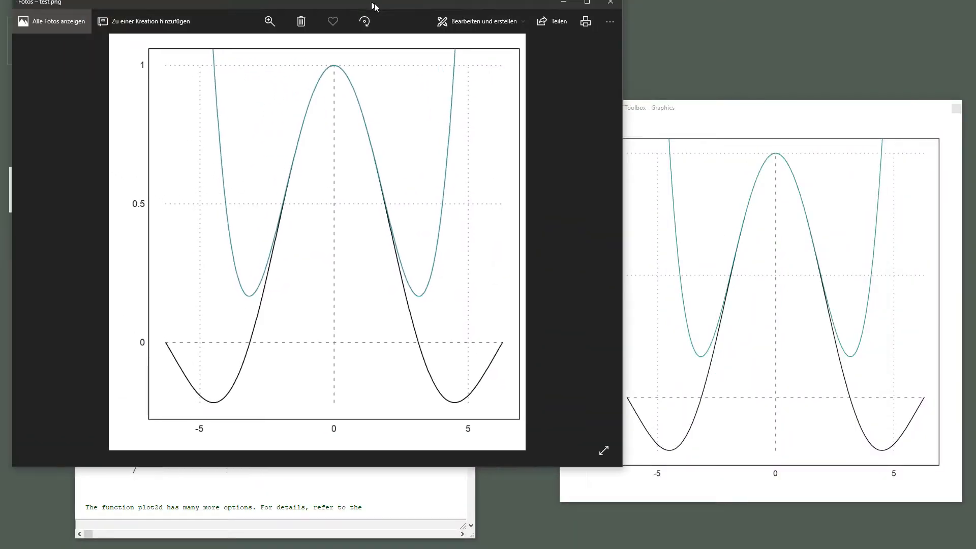
drag(374, 3, 543, 62)
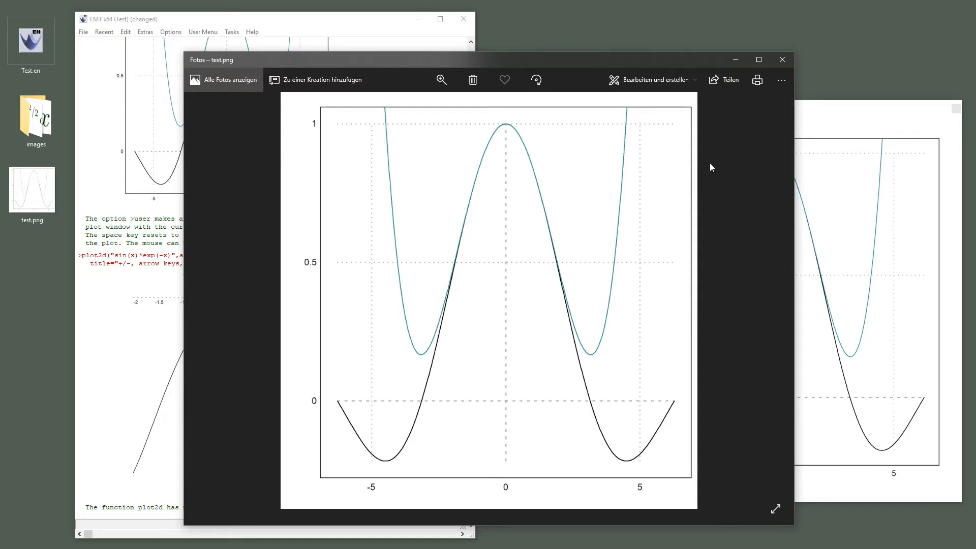
click(781, 67)
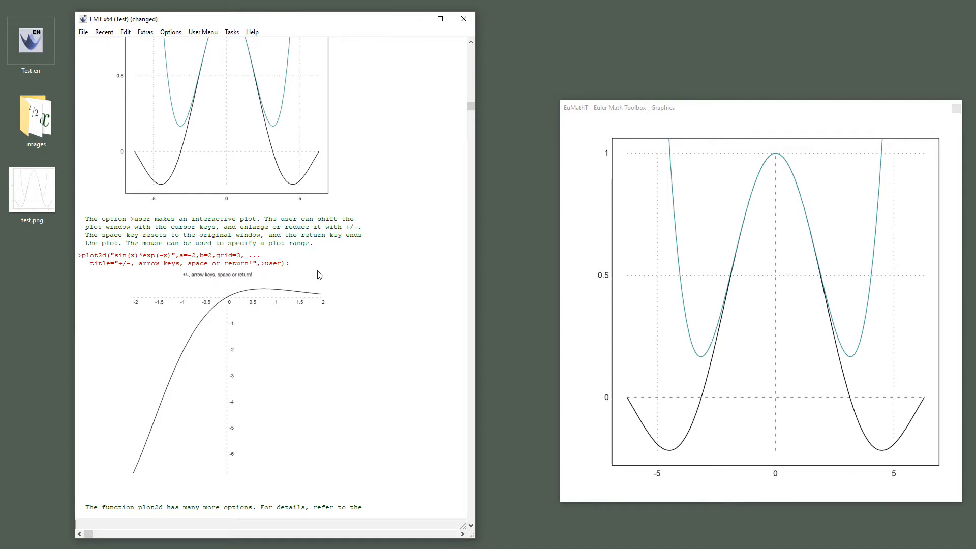
scroll(320, 273, down, 10)
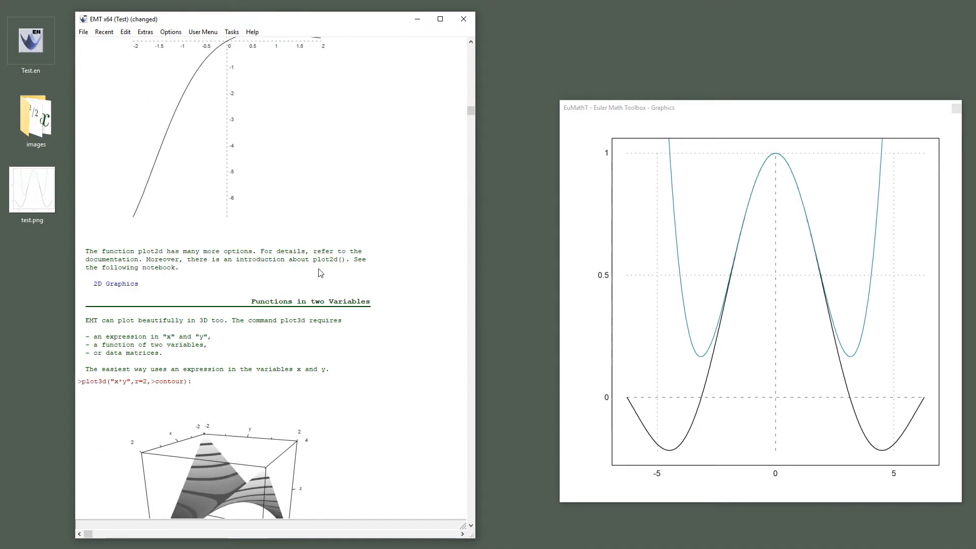
scroll(321, 273, down, 6)
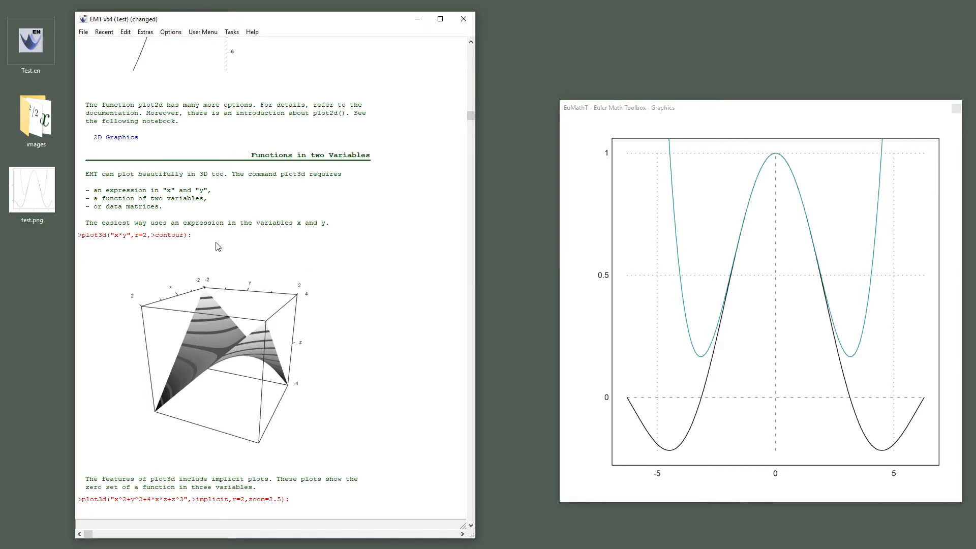
click(84, 32)
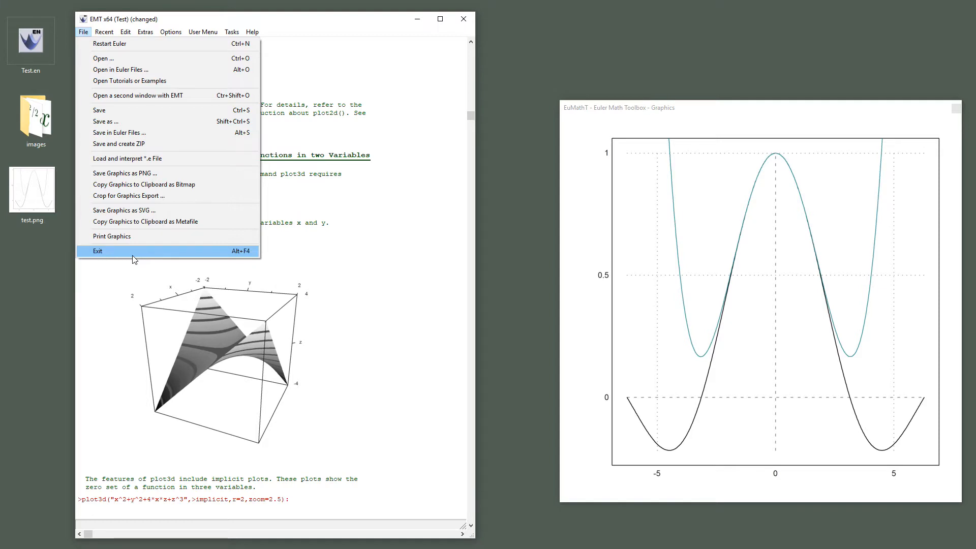
mouse_move(115, 35)
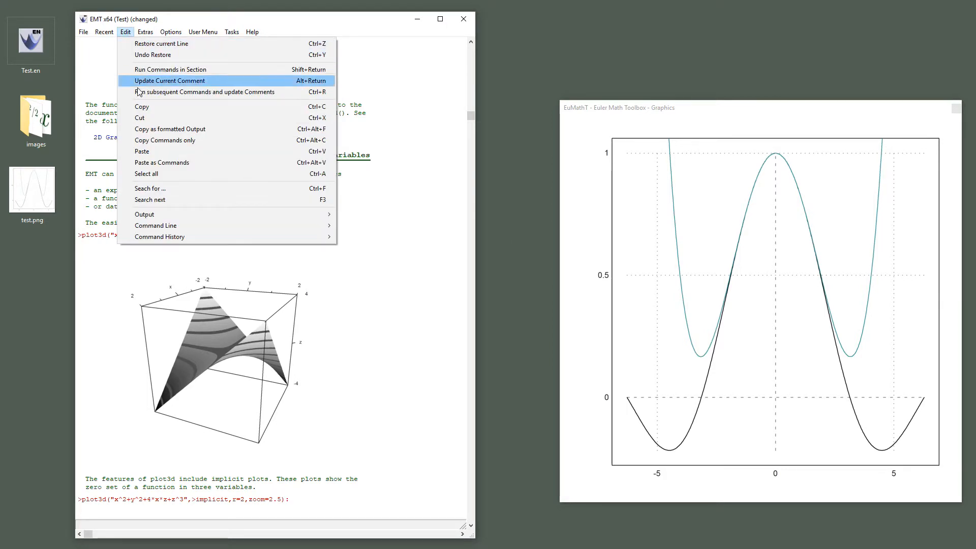
click(146, 32)
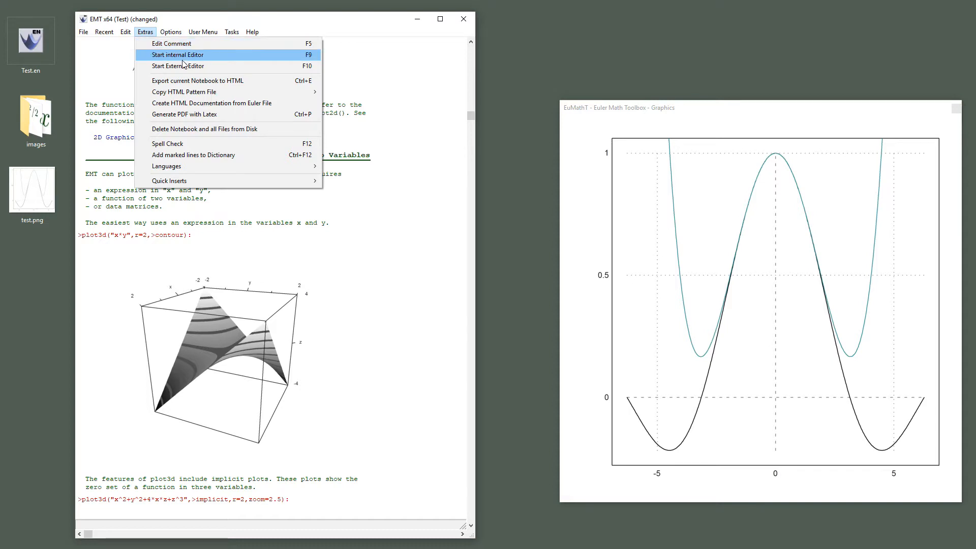
click(97, 237)
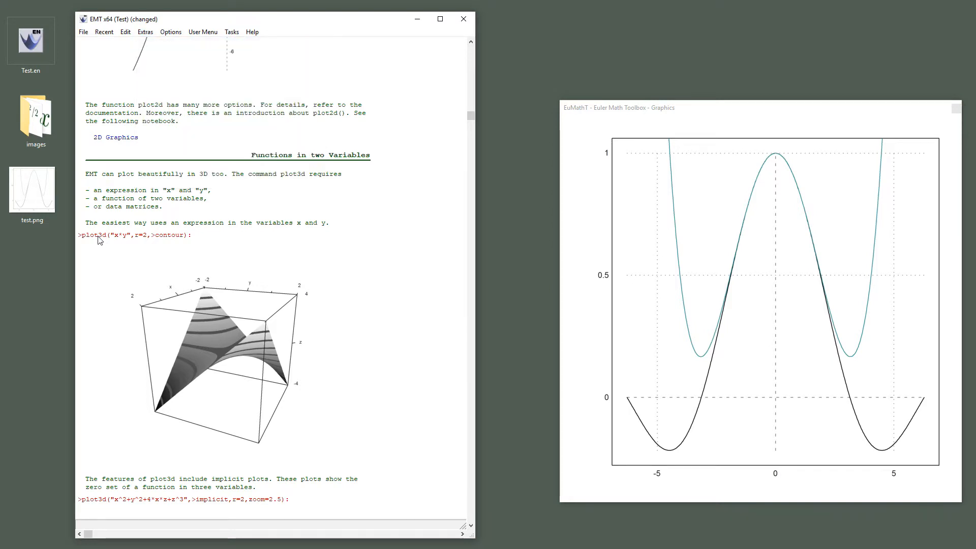
Return to the beginning of the Test notebook and restart Euler with an empty notebook
scroll(179, 256, up, 15)
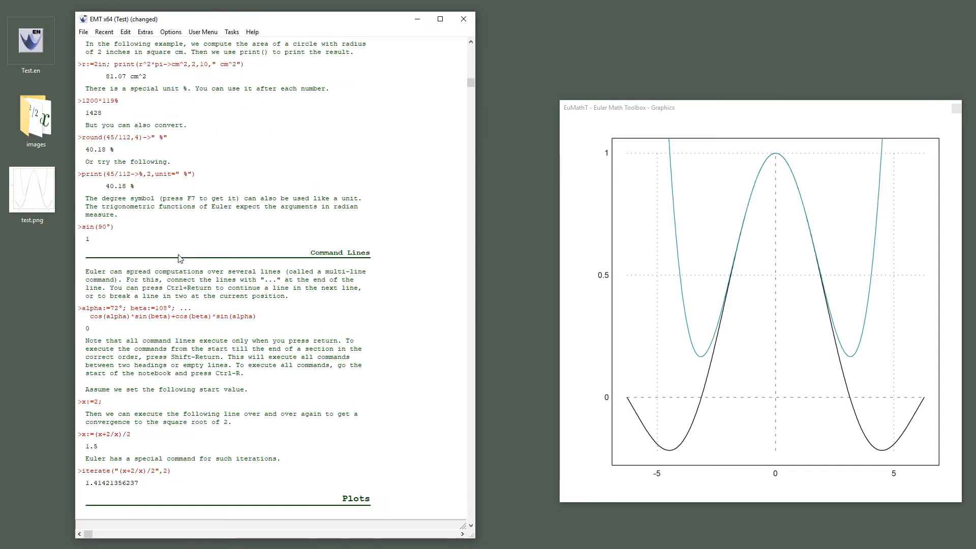
scroll(179, 256, up, 12)
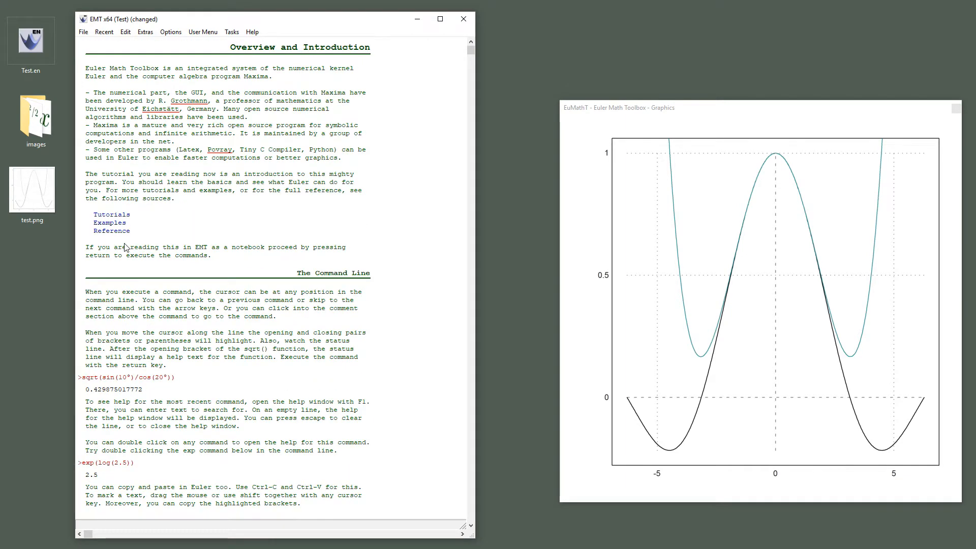
click(182, 380)
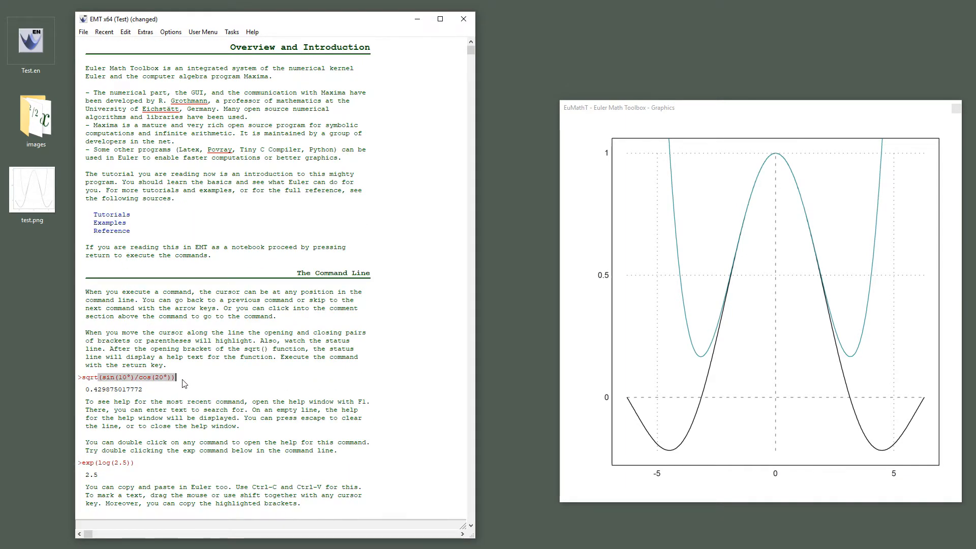
key(ctrl+n)
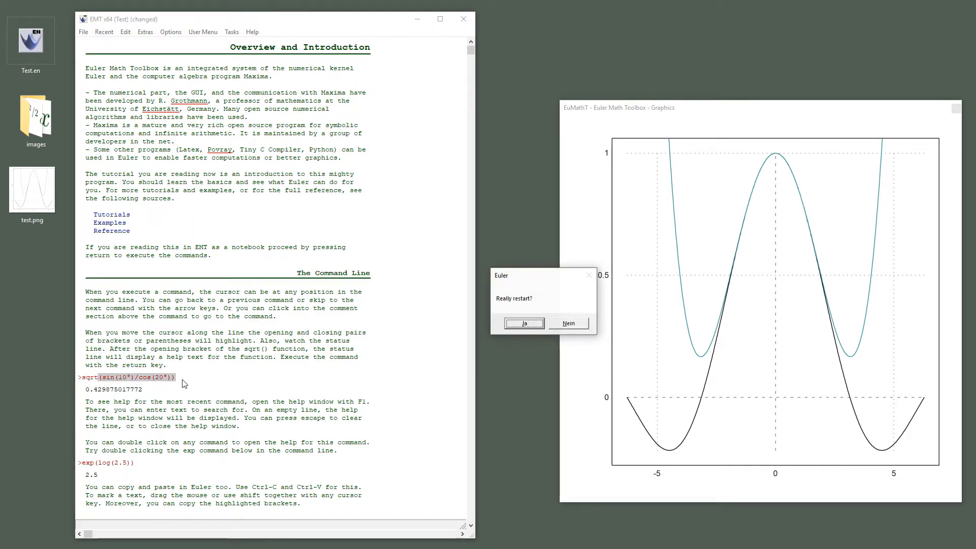
click(527, 326)
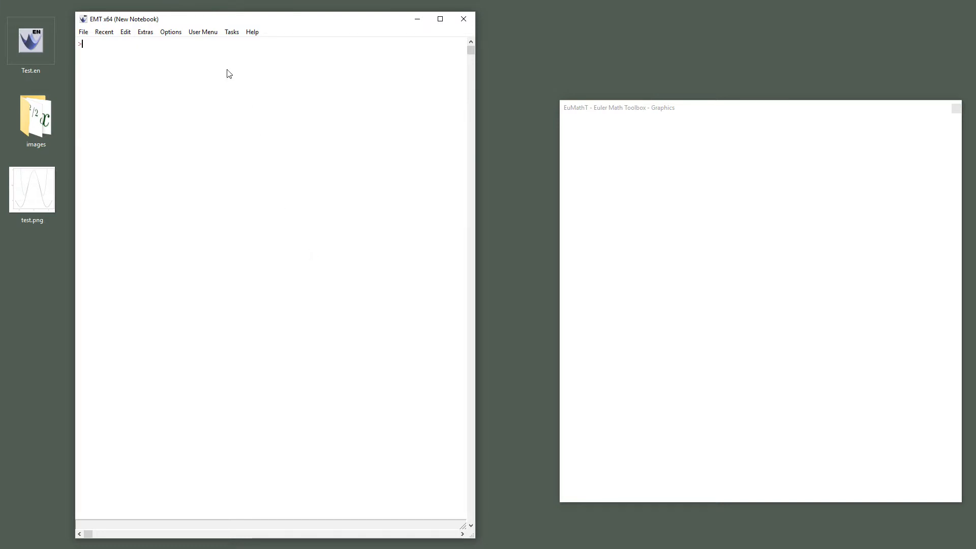
Replace the code in the internal editor with 4+5, accept it, and run the load command for EulerTemp.e in the notebook
click(148, 33)
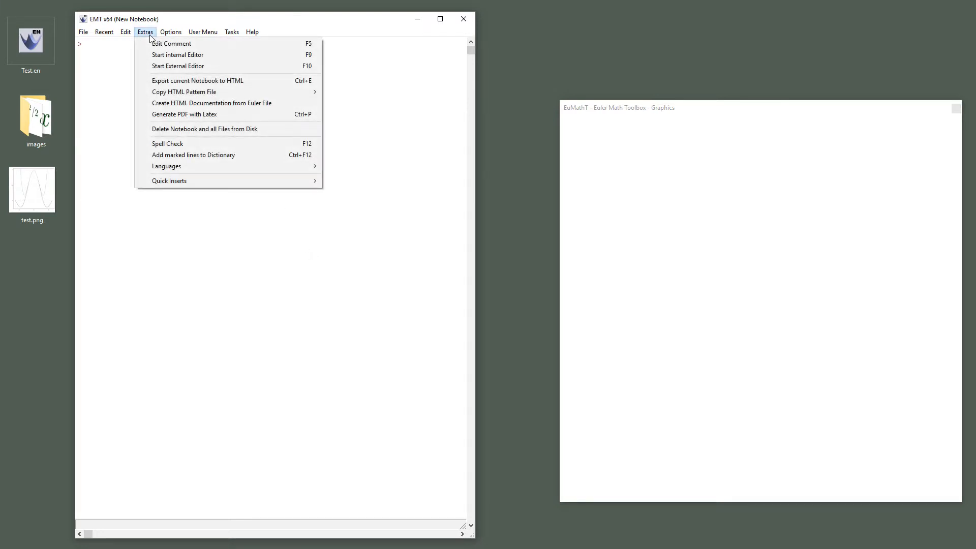
click(303, 57)
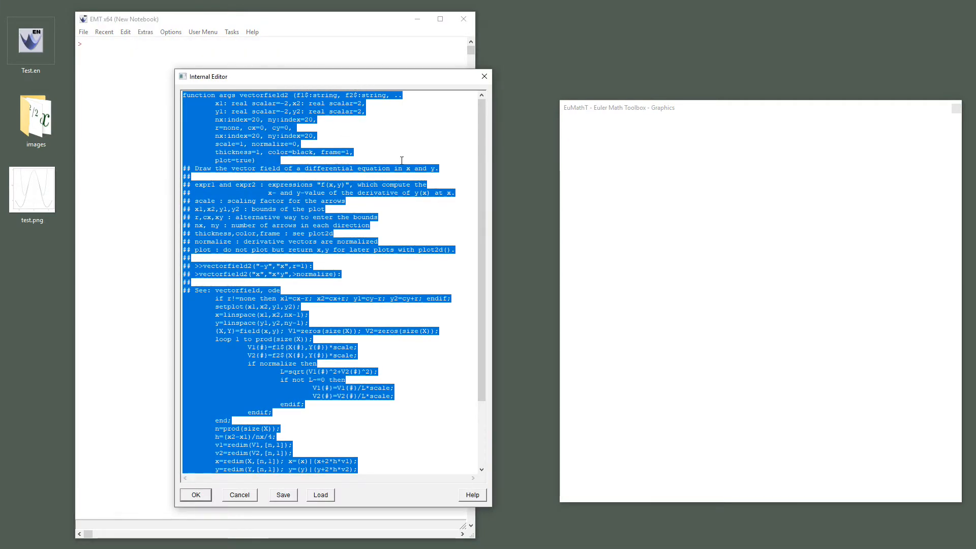
key(Delete)
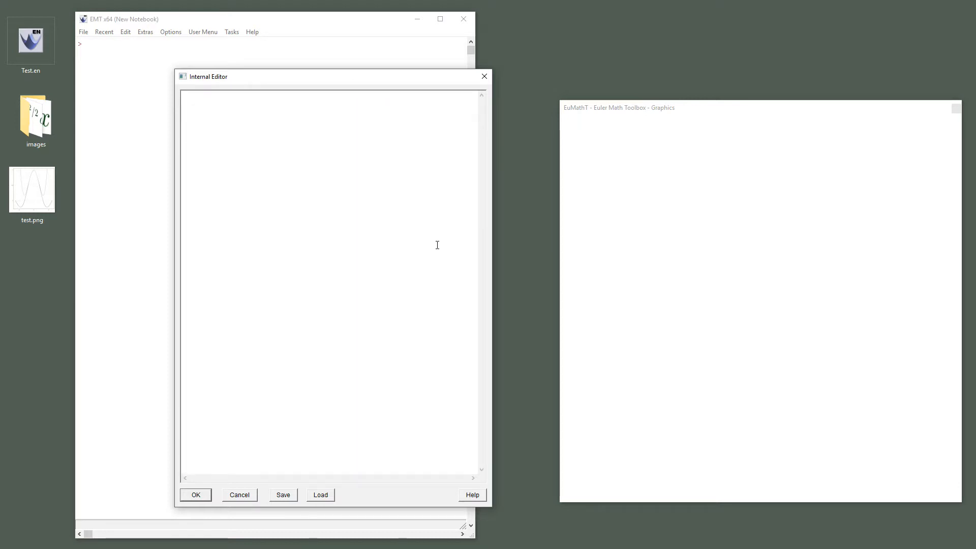
drag(308, 80, 620, 108)
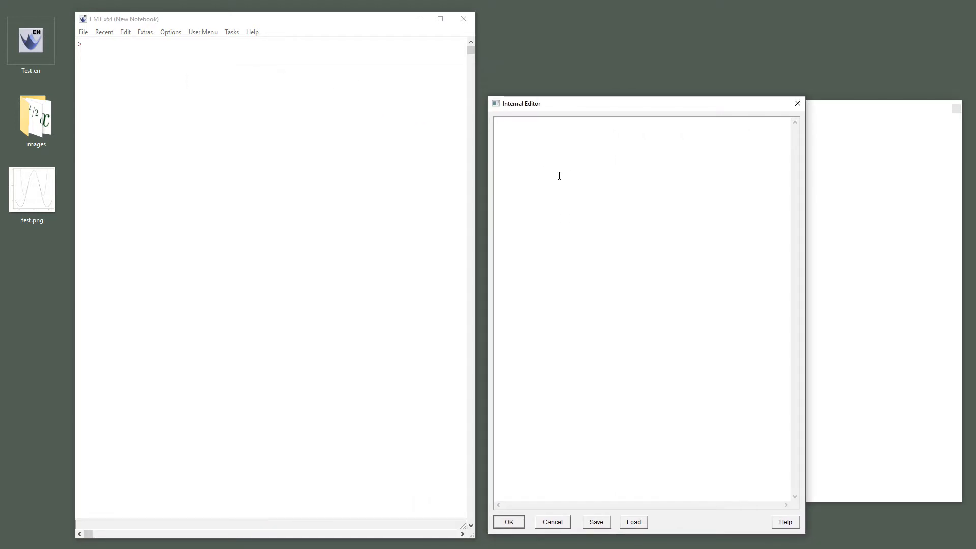
text(4+5)
click(509, 522)
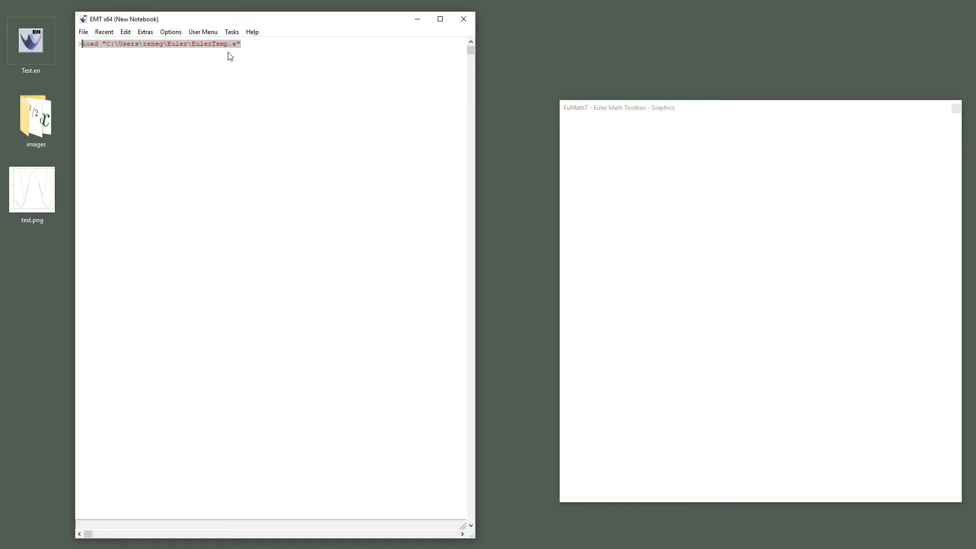
key(Return)
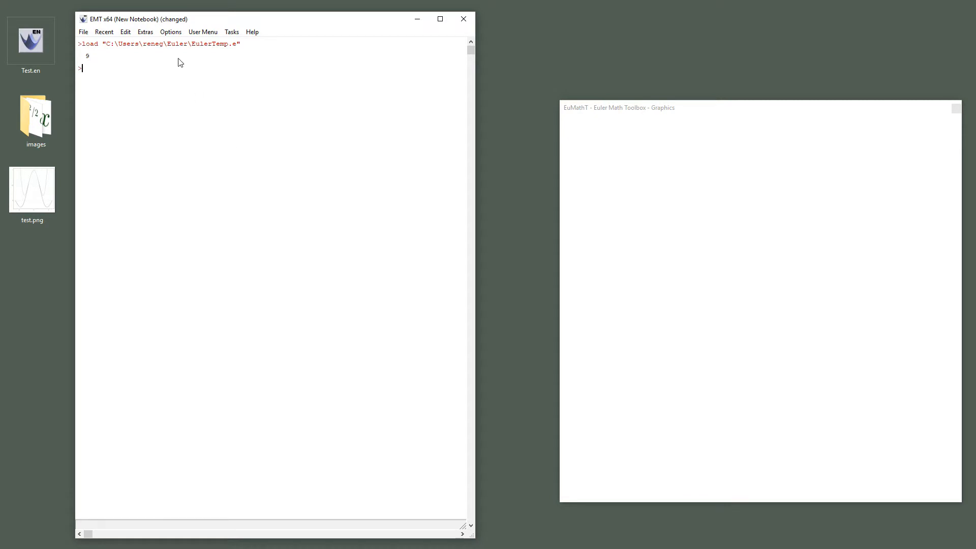
click(126, 32)
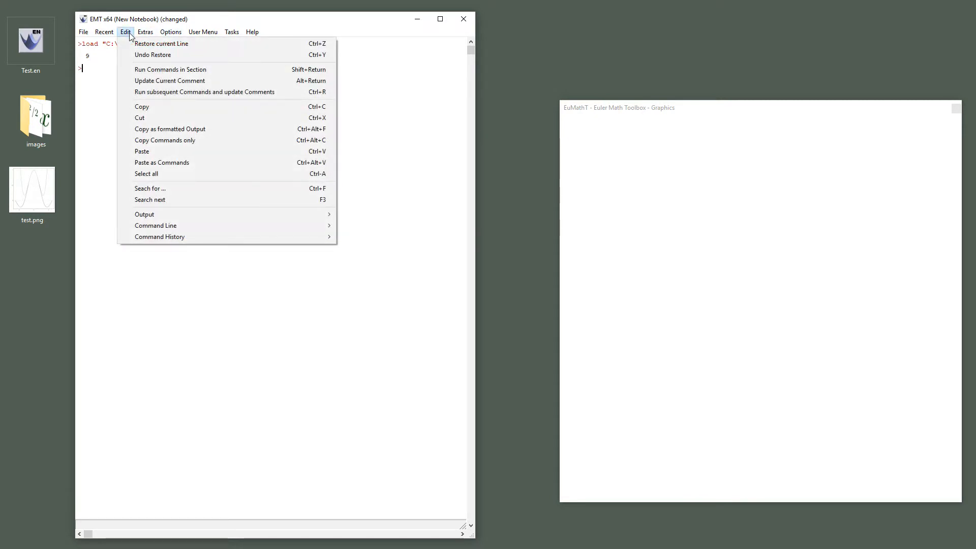
mouse_move(155, 37)
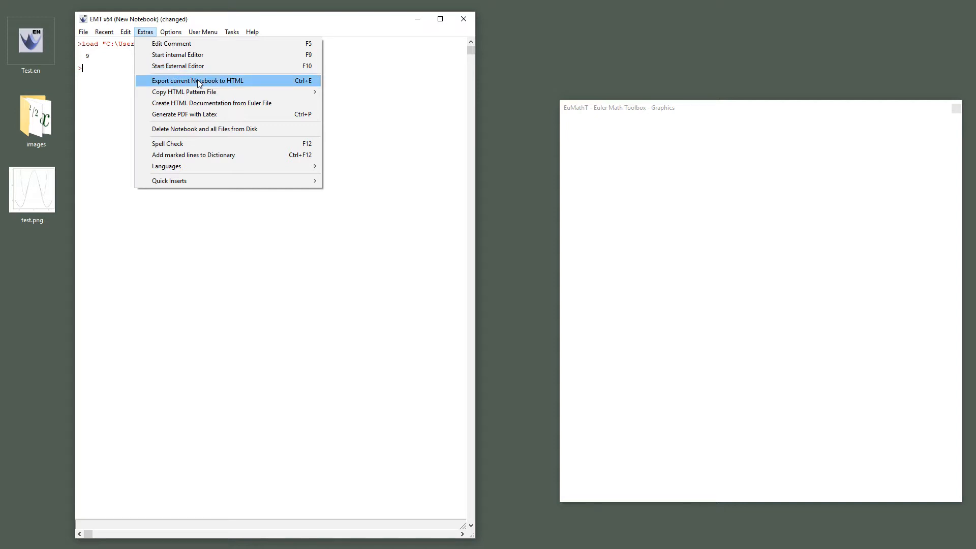
click(110, 100)
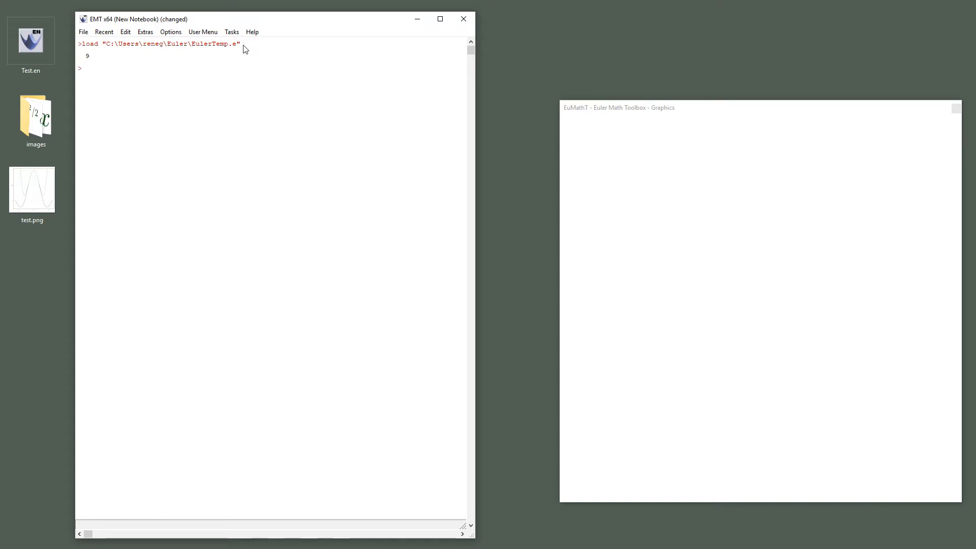
Start a new notebook and run plot2d("x^2+x"): so the plot is inserted into the notebook
key(ctrl+n)
key(Return)
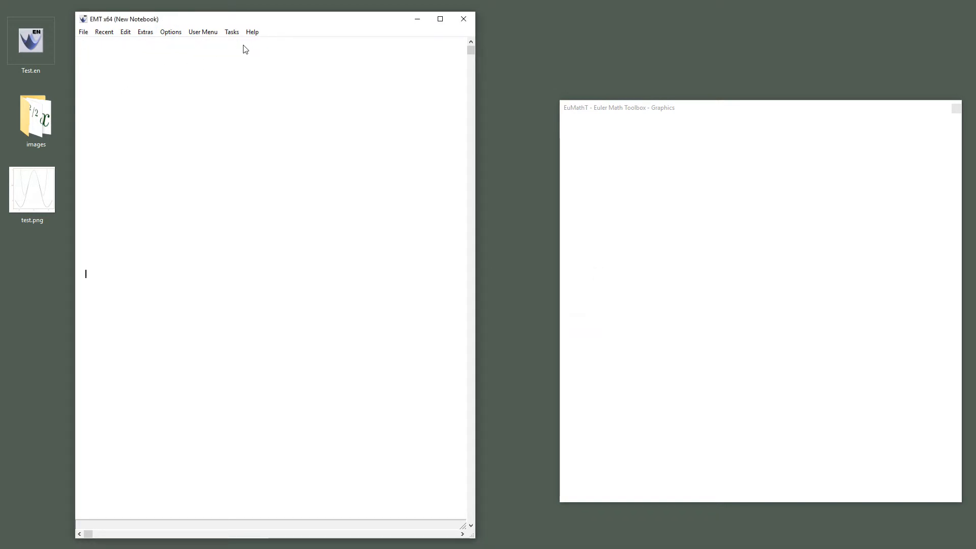
text(plot2)
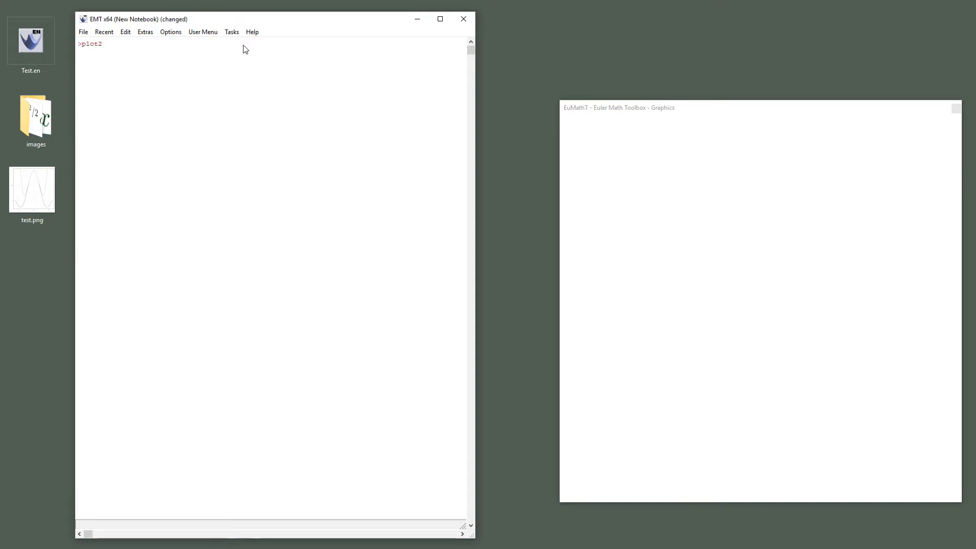
text(d("x^2+x"):)
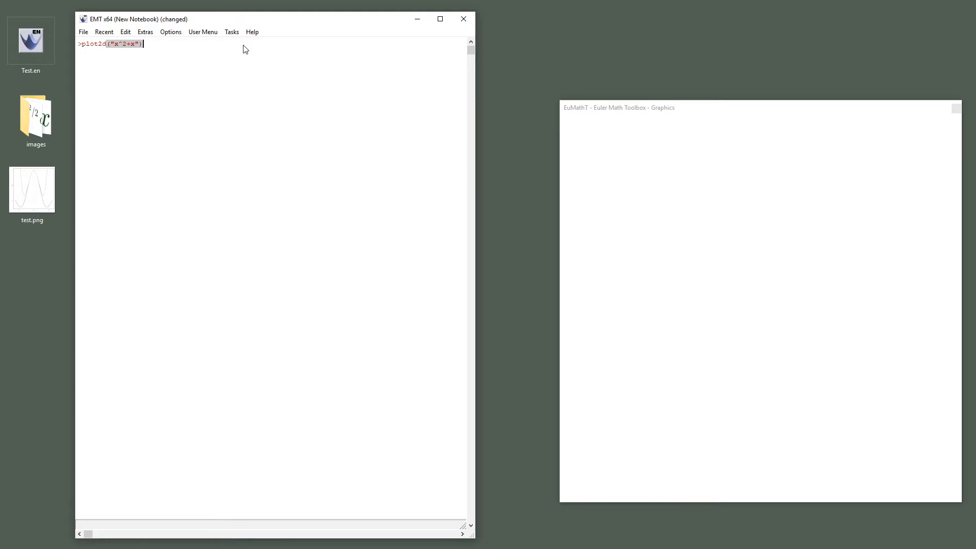
key(Return)
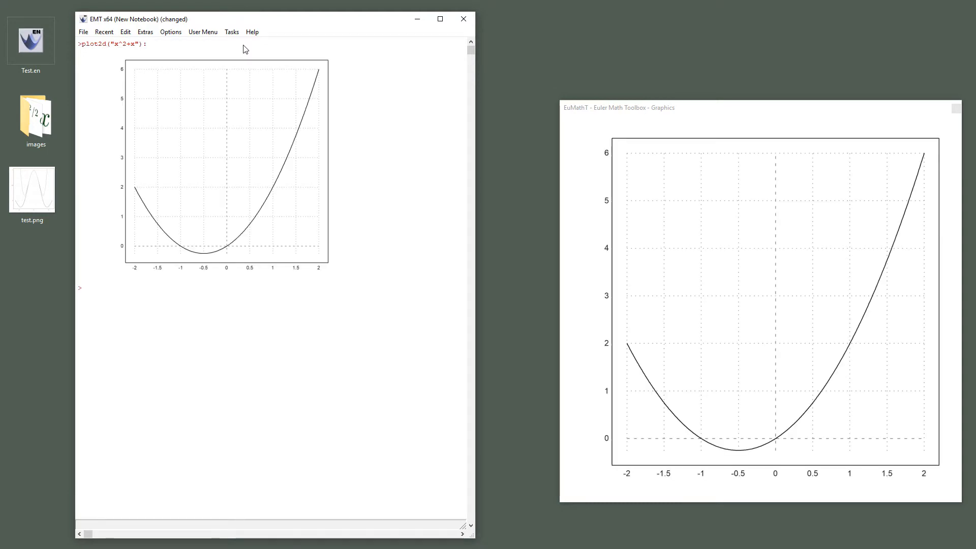
Add a comment above the plot command with the heading "* A Simple Test" and the text "A plot."
key(F5)
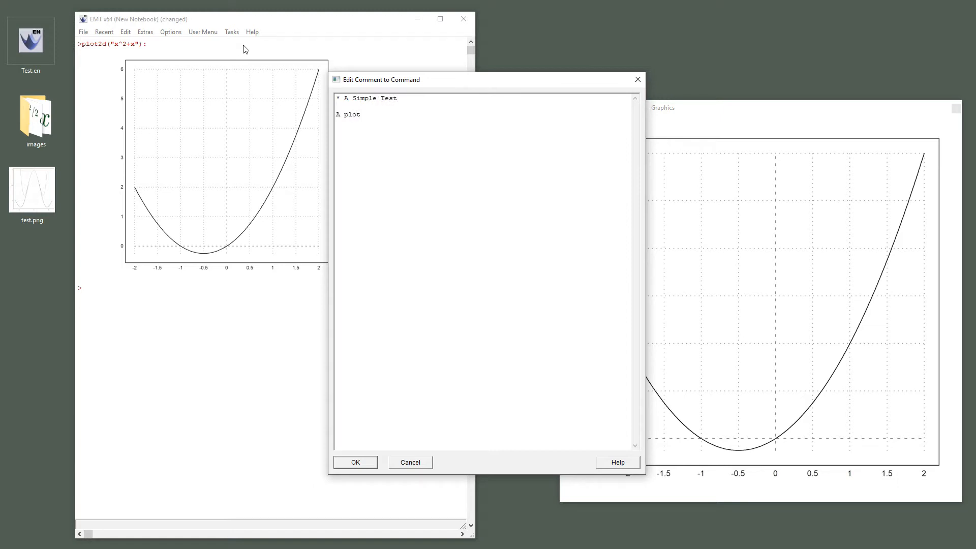
text(.)
key(Tab)
key(Return)
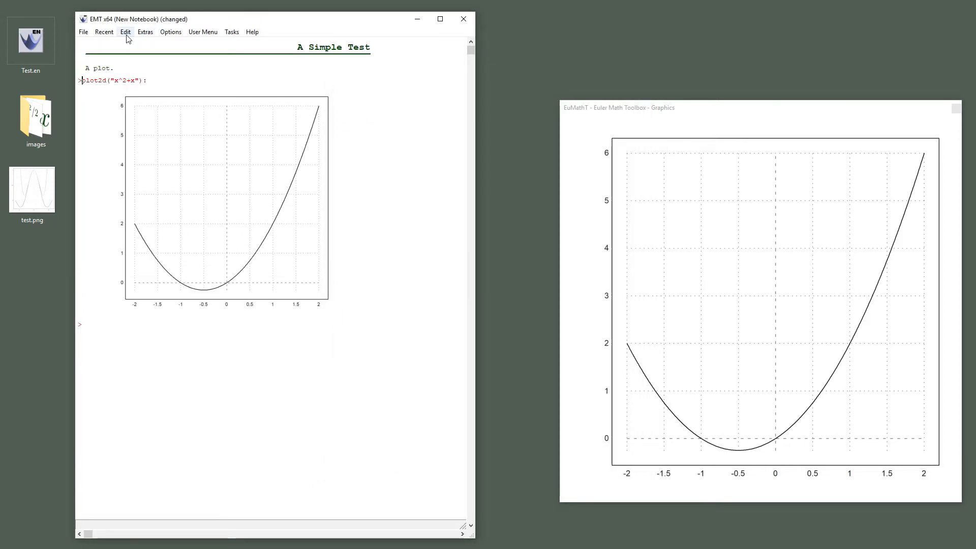
Export the notebook to HTML with the preset options, saving the notebook as S on the Desktop
click(101, 32)
mouse_move(84, 33)
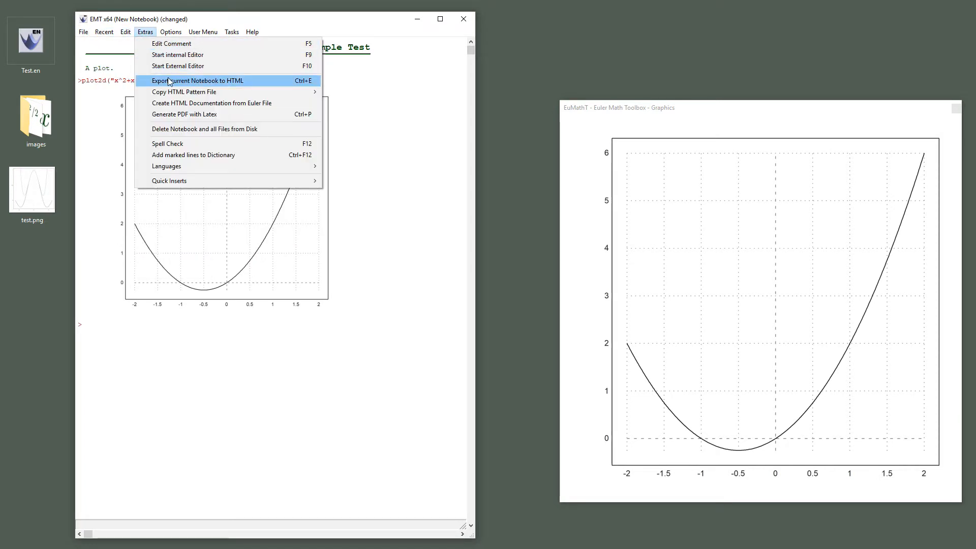
click(209, 80)
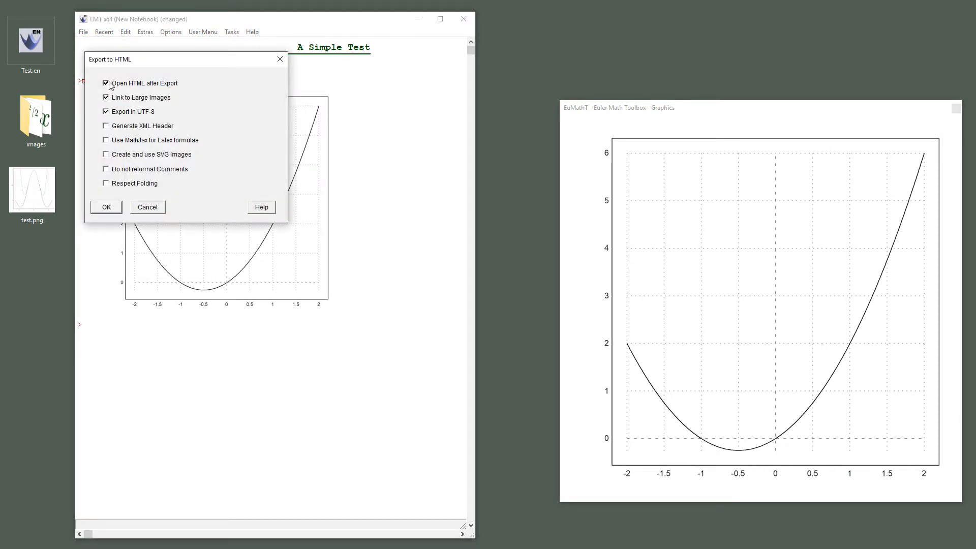
click(109, 208)
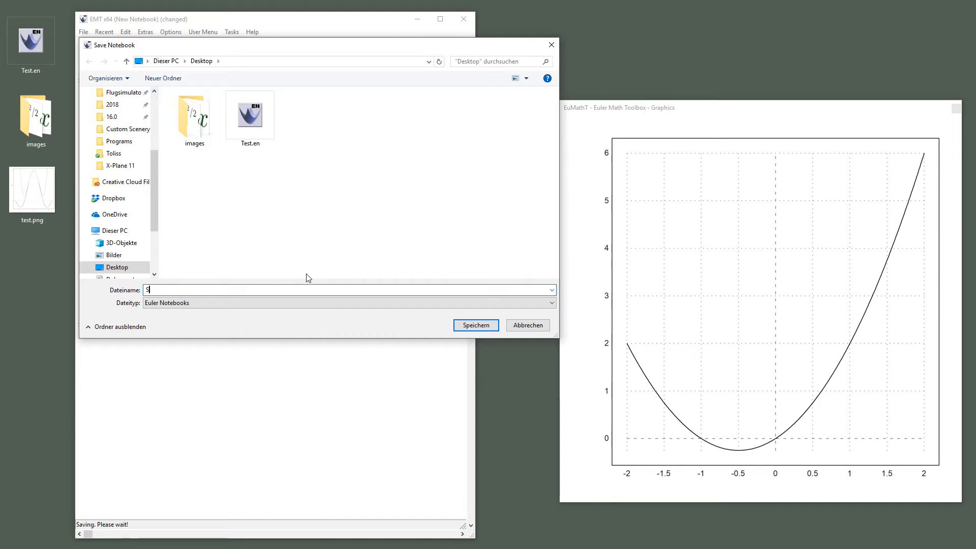
click(474, 328)
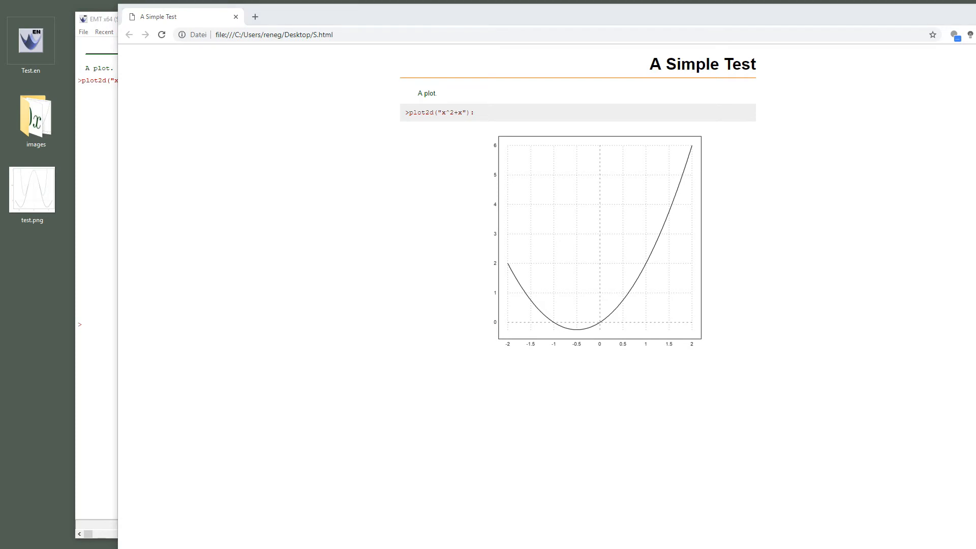
Line up S.en and S.html beneath test.png on the desktop, and shrink the exported page's browser window to fit before closing it
drag(2, 152, 43, 249)
drag(0, 198, 23, 321)
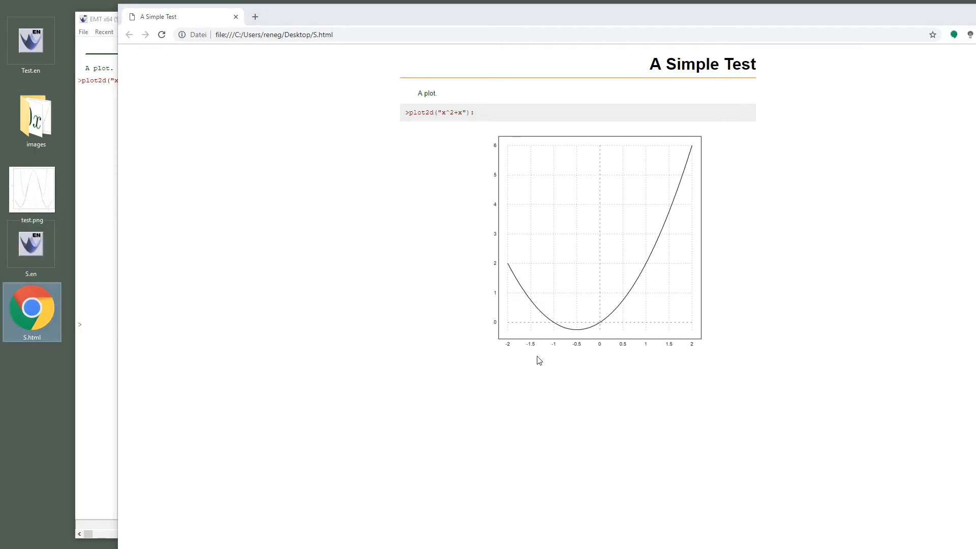
drag(975, 548, 905, 495)
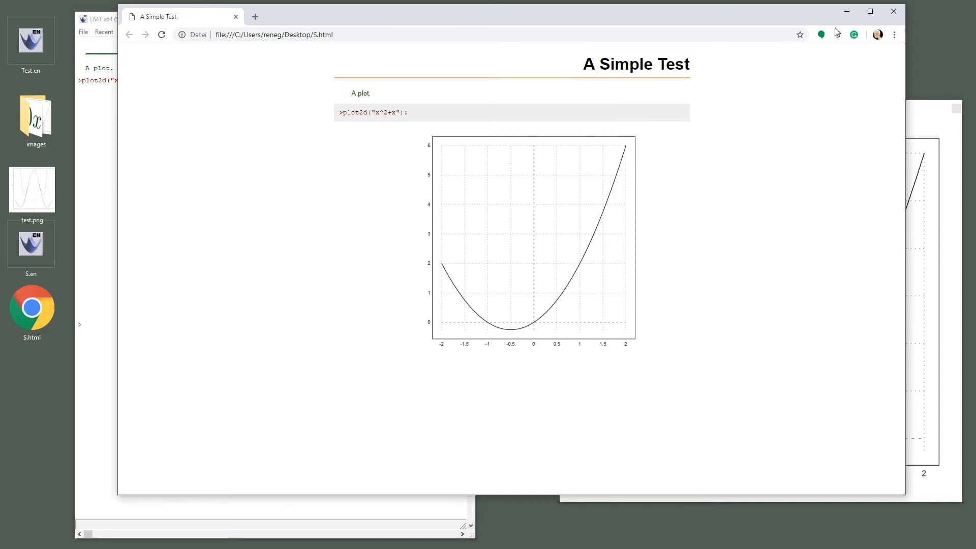
click(885, 19)
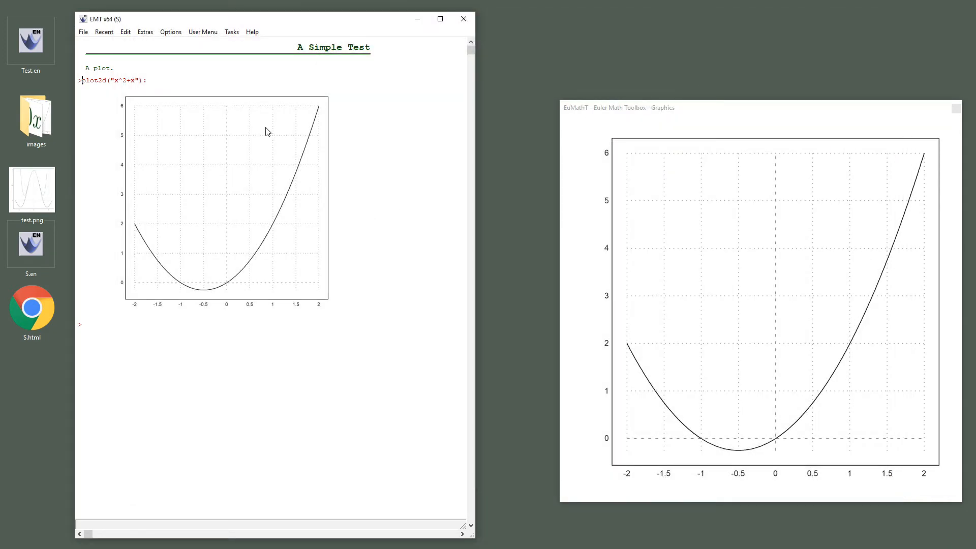
click(145, 33)
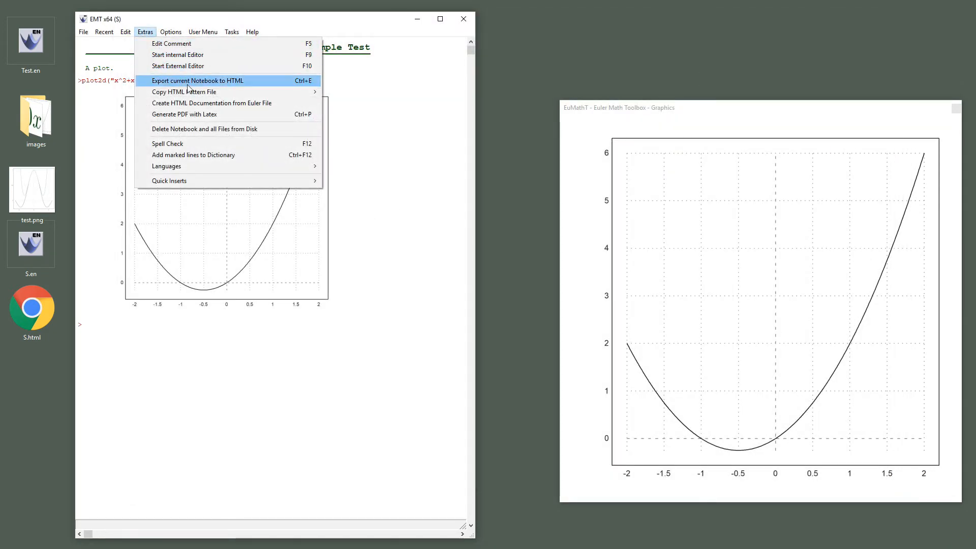
mouse_move(191, 93)
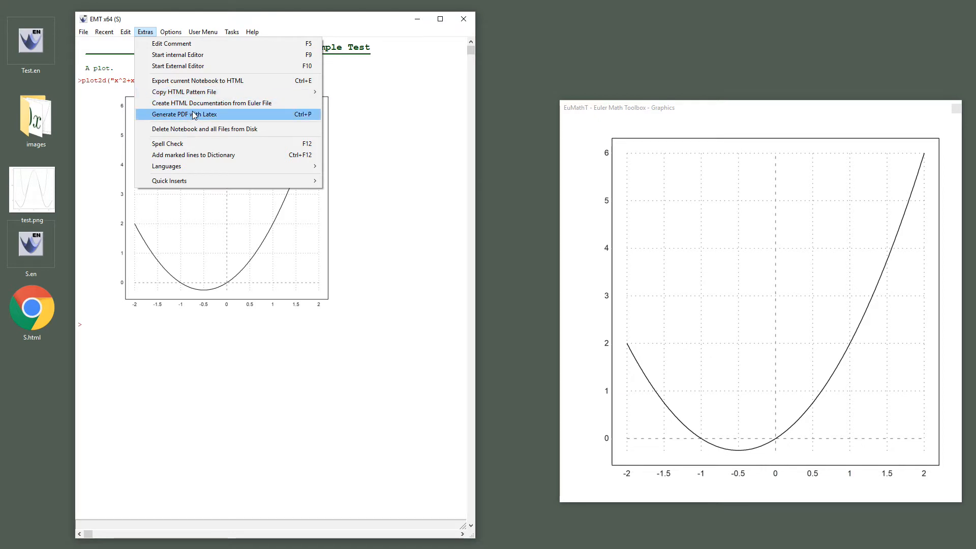
click(381, 185)
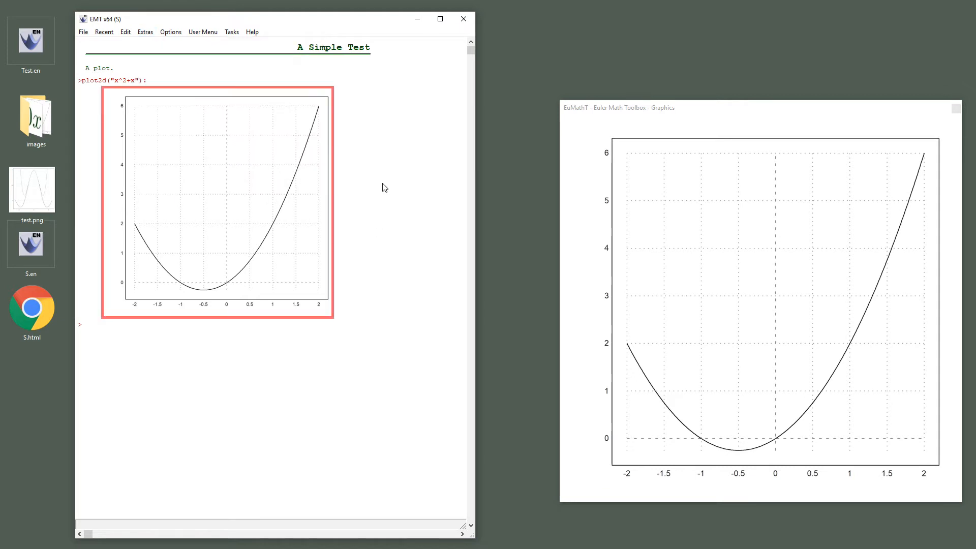
click(133, 75)
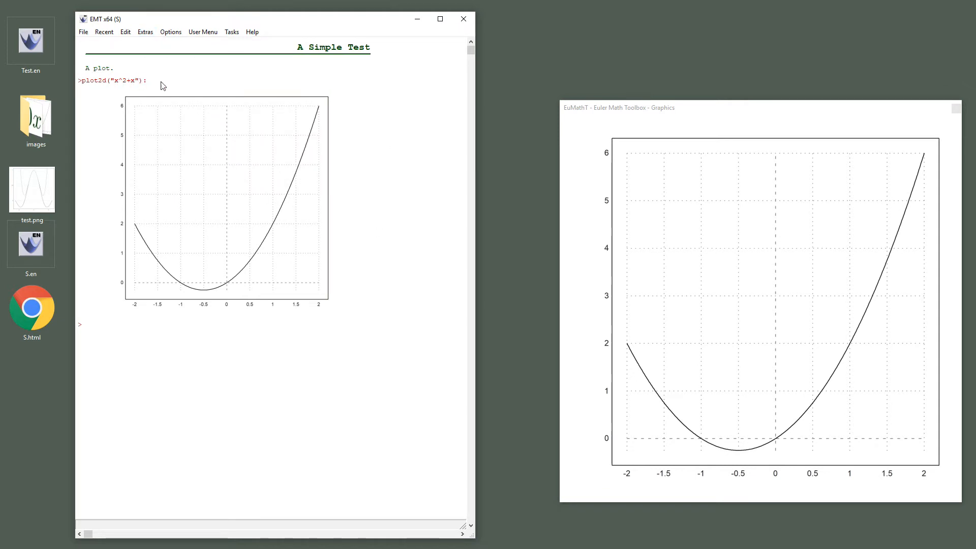
Generate a PDF of the notebook with Latex, keeping the option to open the PDF after export
click(145, 32)
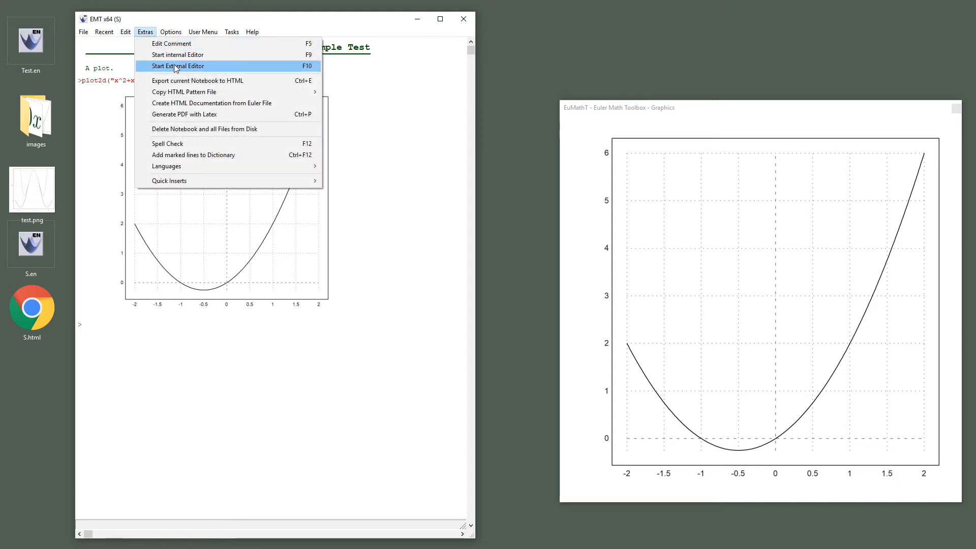
click(206, 116)
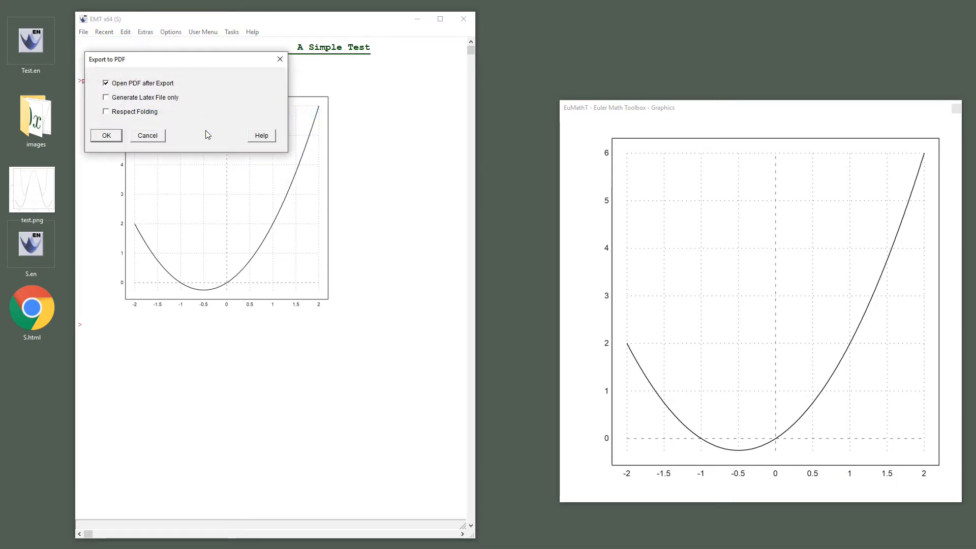
click(108, 135)
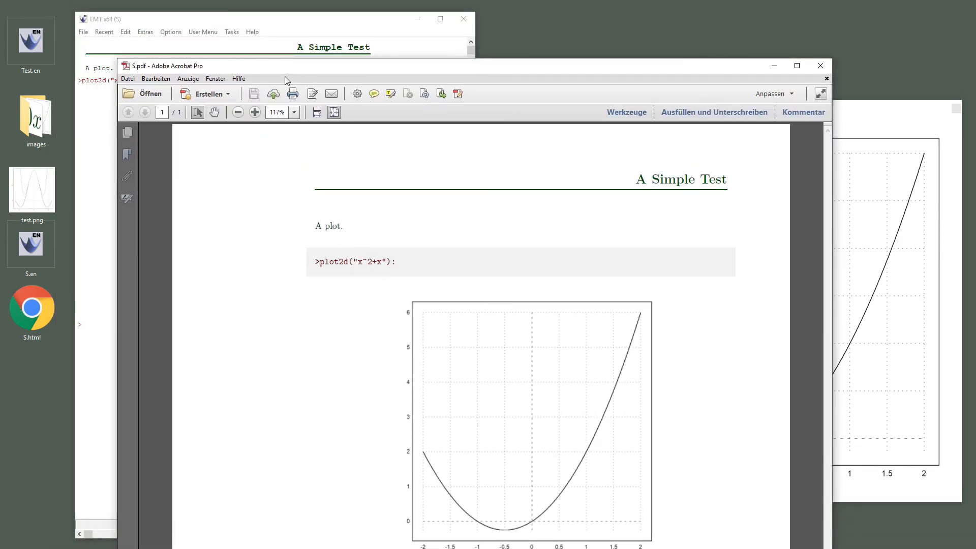
View the exported S.pdf with its window moved fully into view, close it, and look at the generated files on the desktop
drag(294, 47, 288, 10)
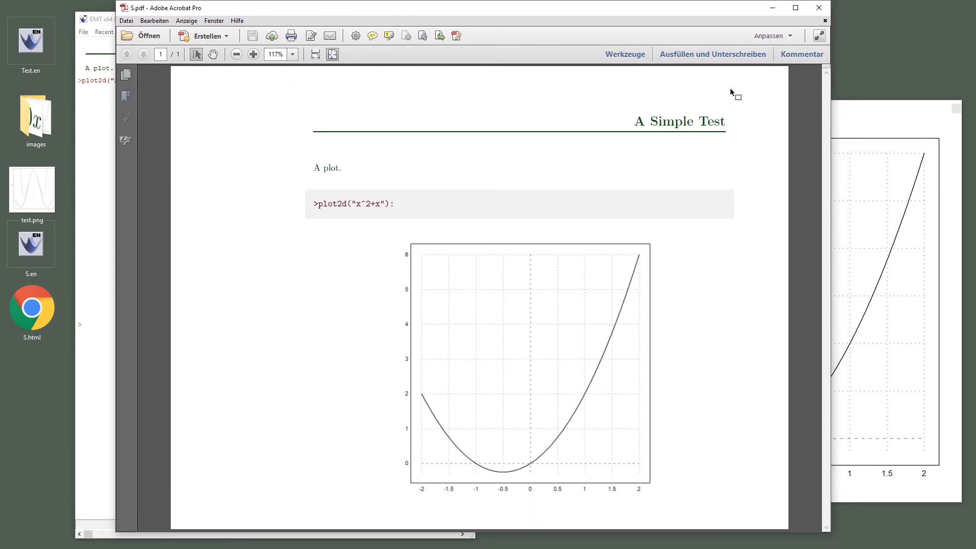
click(819, 7)
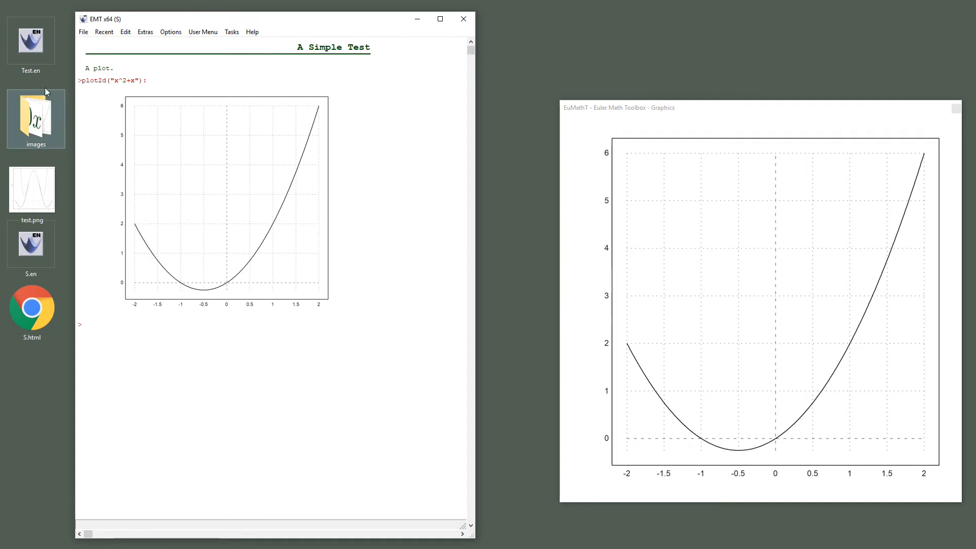
click(47, 413)
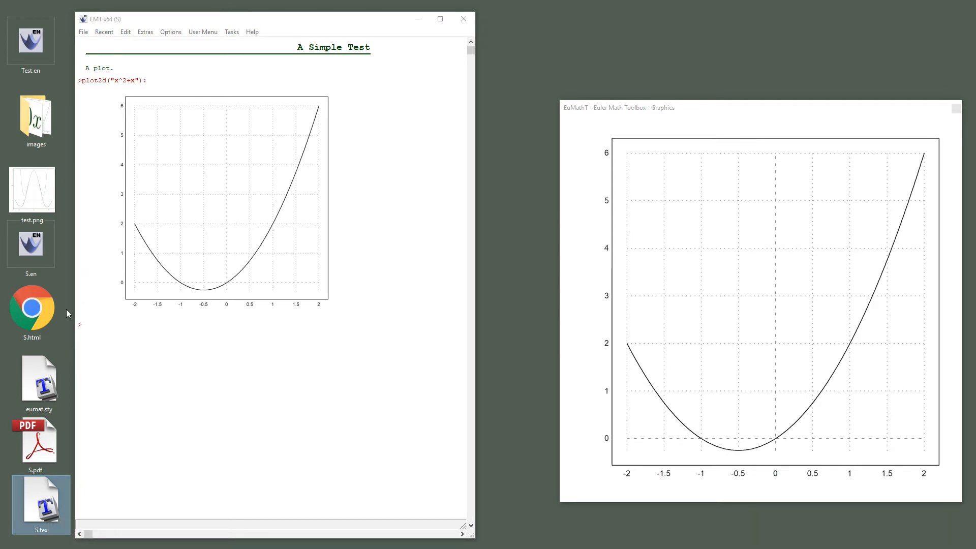
click(171, 32)
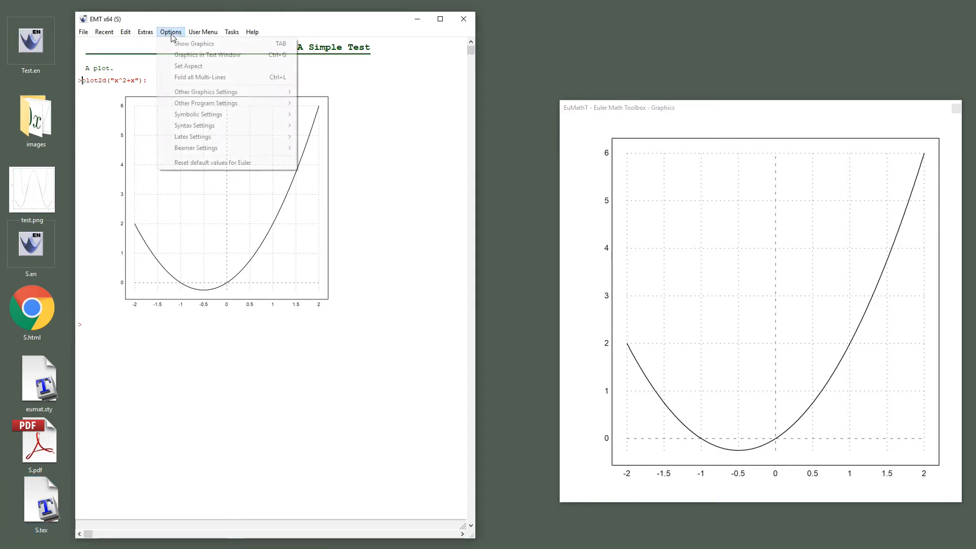
mouse_move(148, 34)
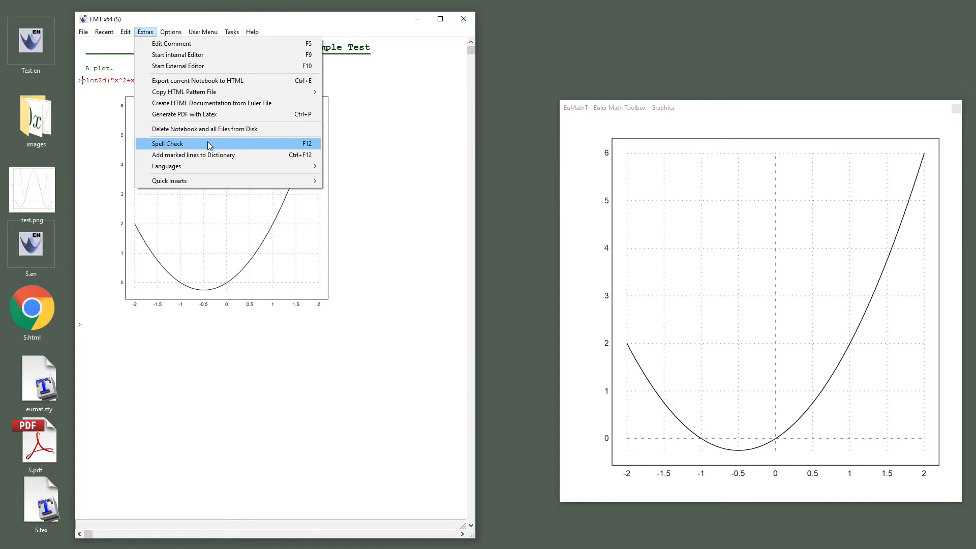
mouse_move(208, 168)
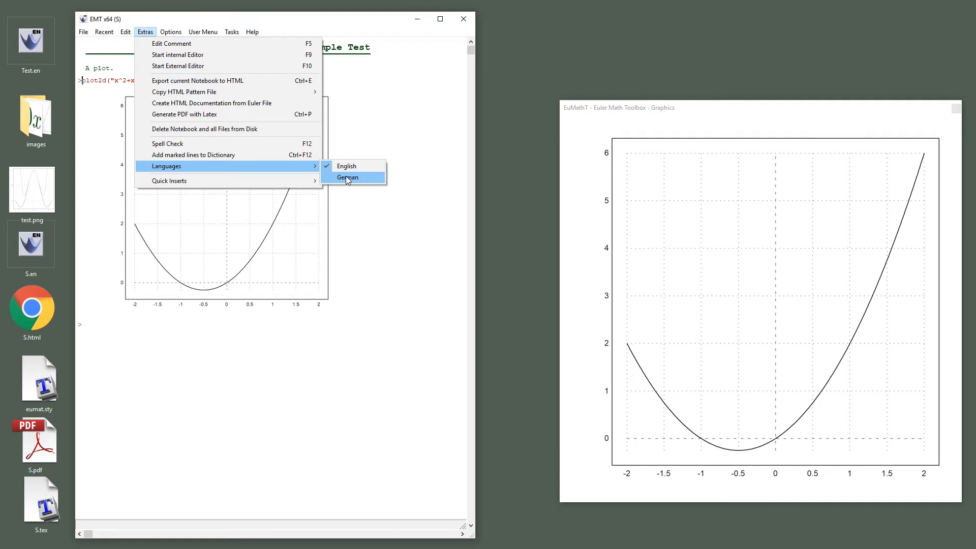
mouse_move(178, 182)
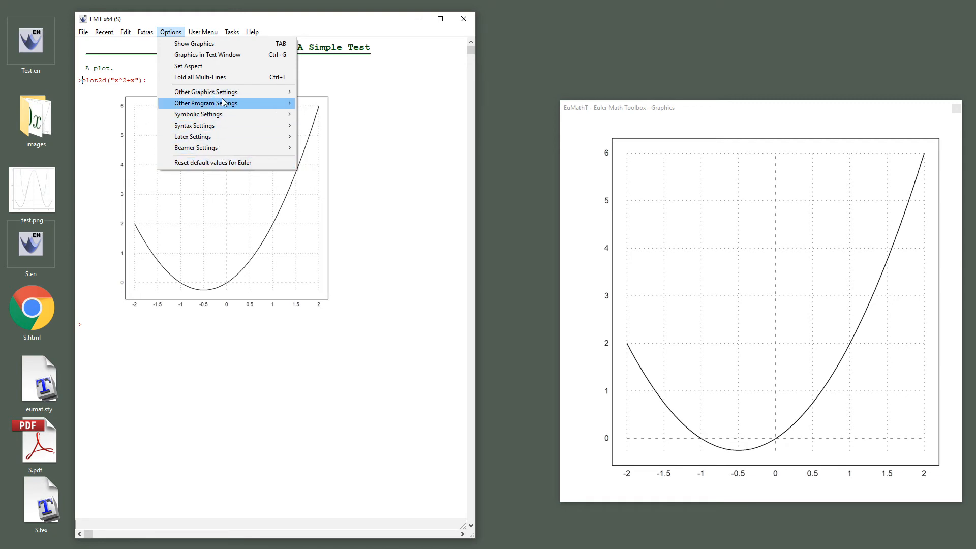
mouse_move(222, 101)
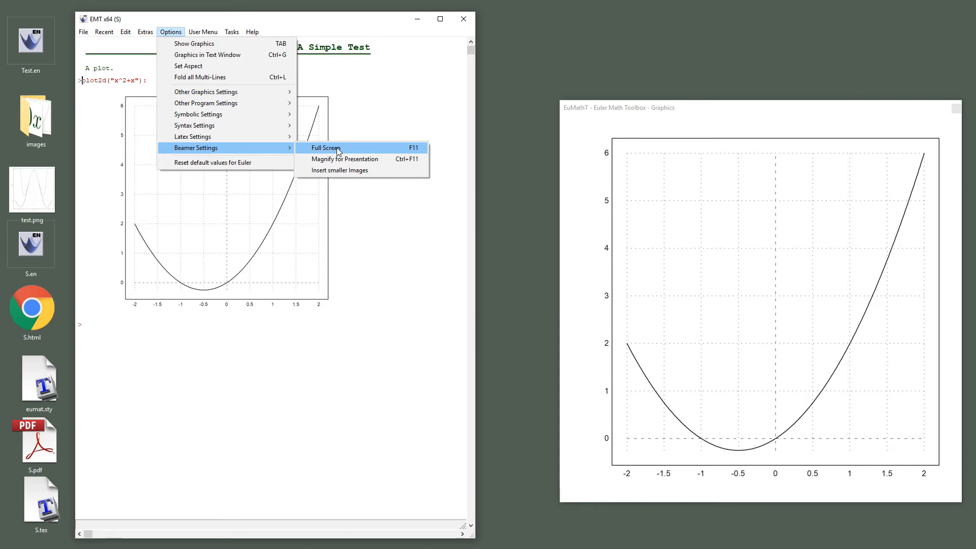
click(239, 352)
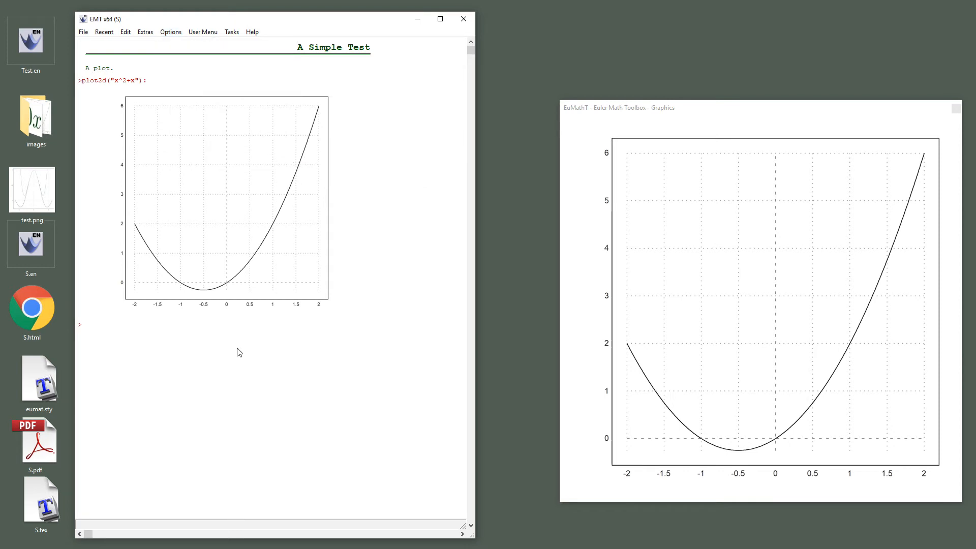
Enlarge the notebook's text and plot by one level and return them to the previous size
key(ctrl+plus)
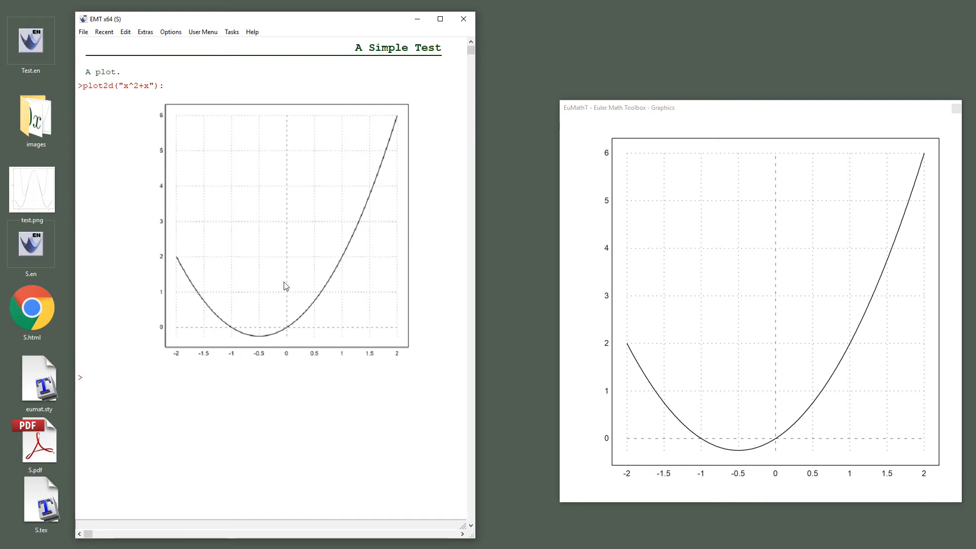
key(ctrl+minus)
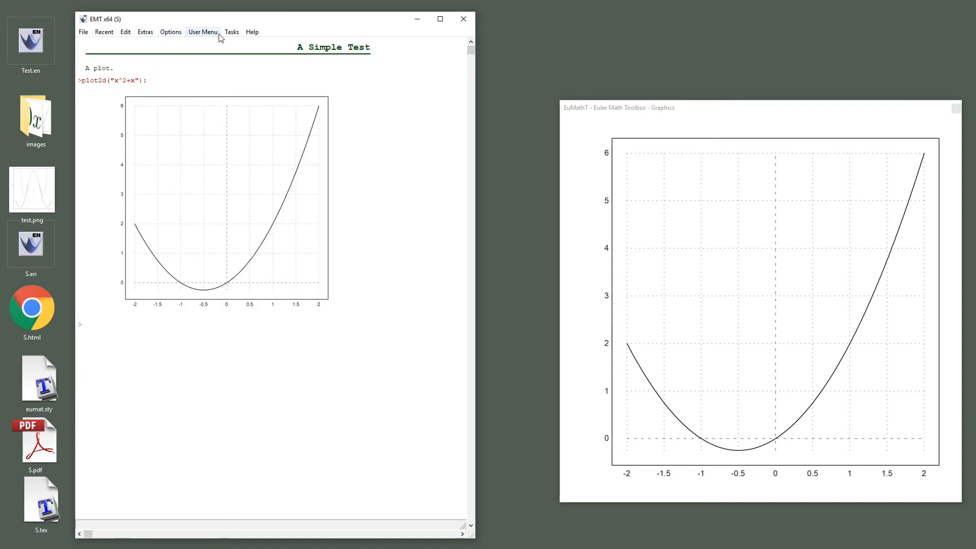
View the help on the functions in the loaded Euler file maxima.e and close the help window
click(203, 34)
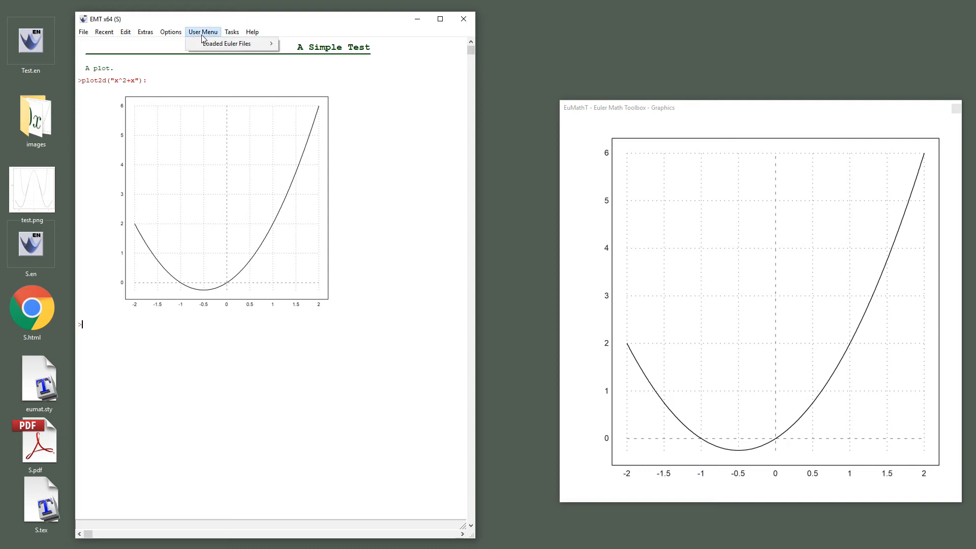
mouse_move(226, 47)
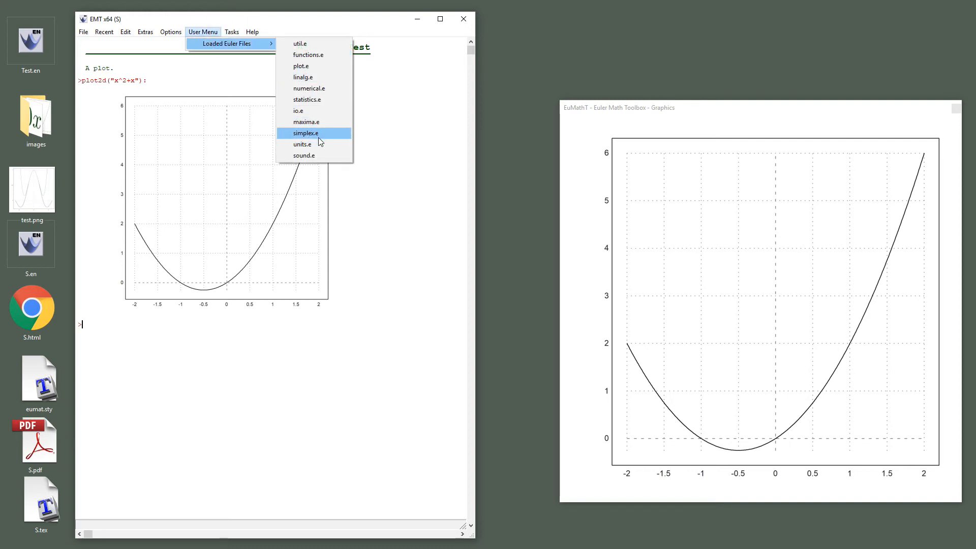
click(315, 126)
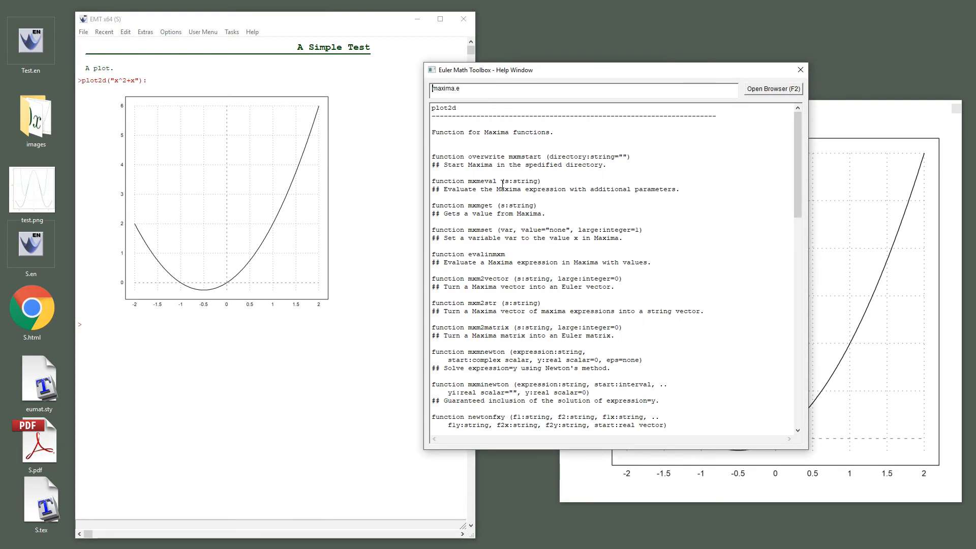
click(801, 70)
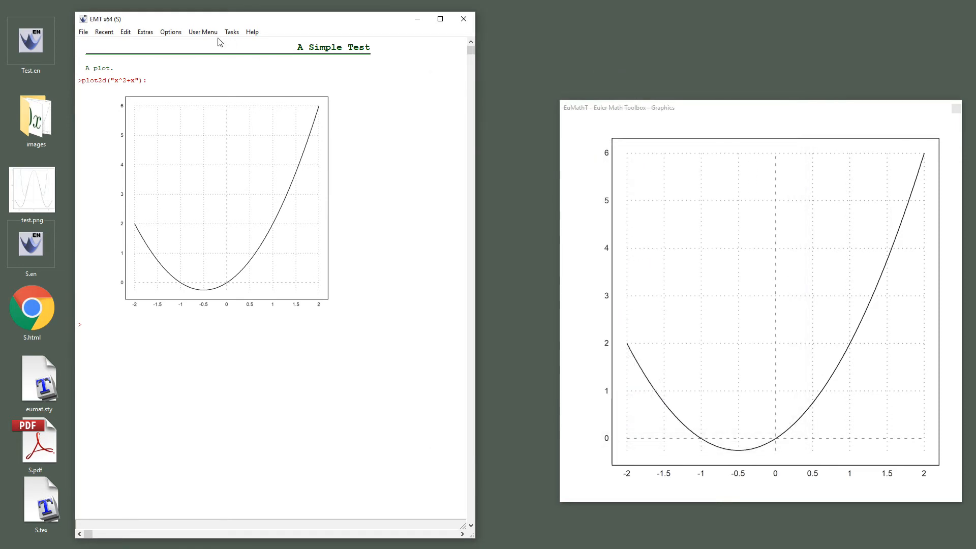
Read through the task help on planar 2D plots and close the help window
click(203, 32)
mouse_move(238, 34)
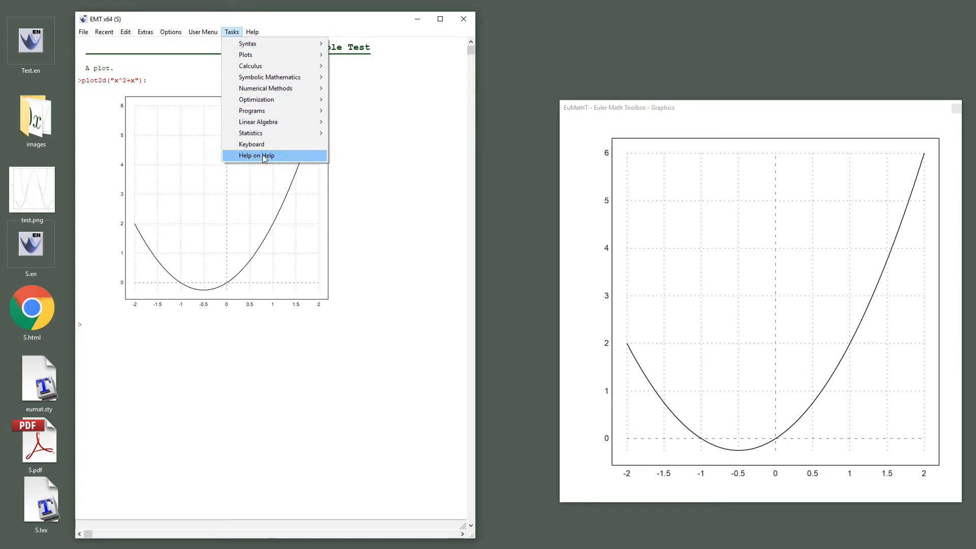
mouse_move(269, 52)
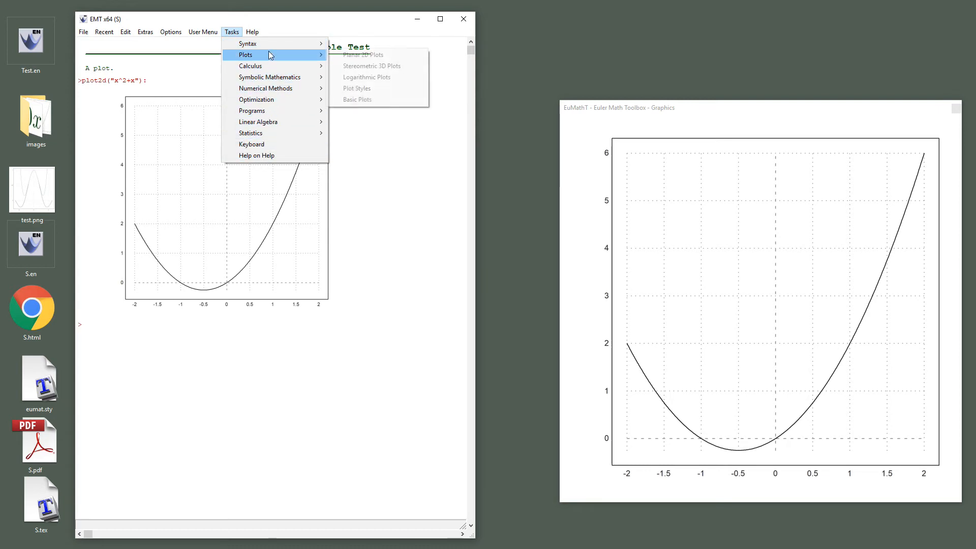
click(361, 55)
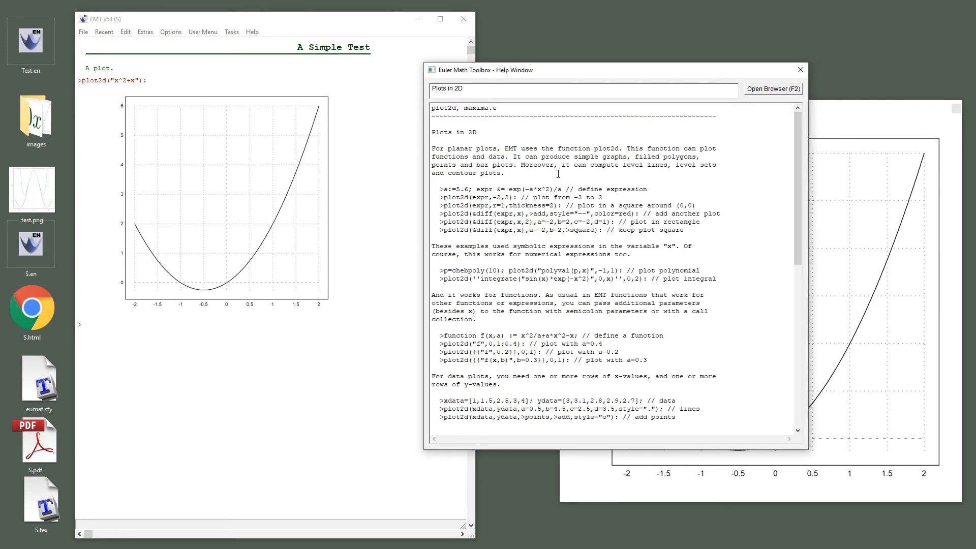
scroll(512, 201, down, 12)
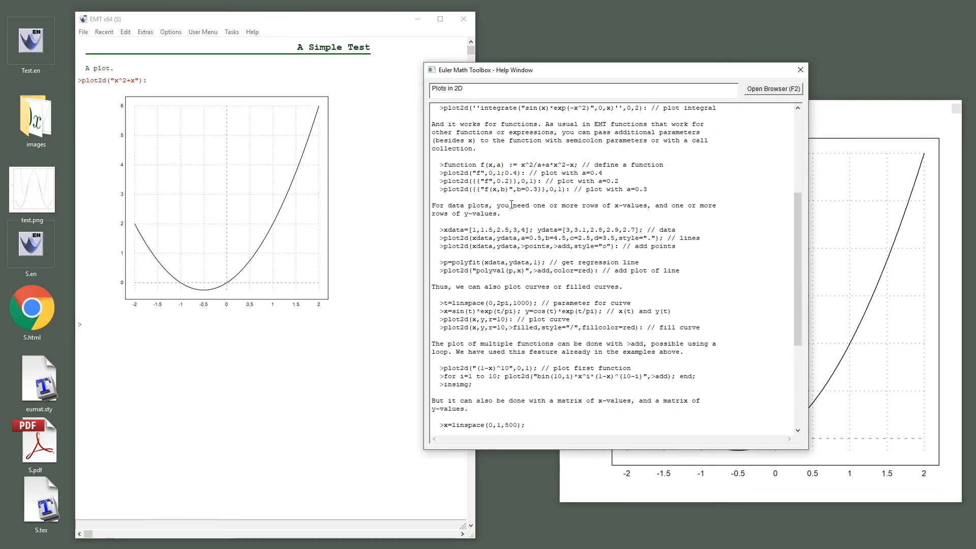
scroll(512, 204, up, 11)
scroll(512, 205, up, 2)
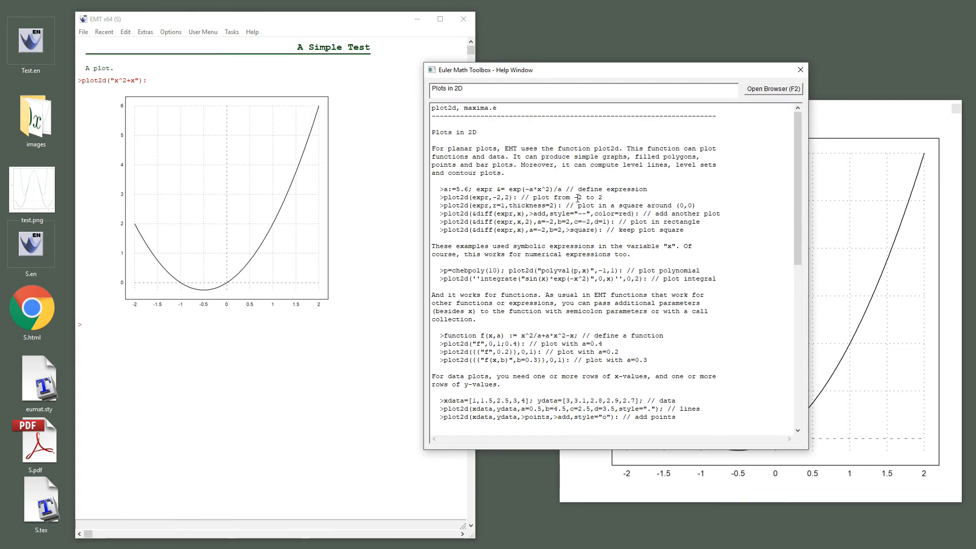
click(801, 69)
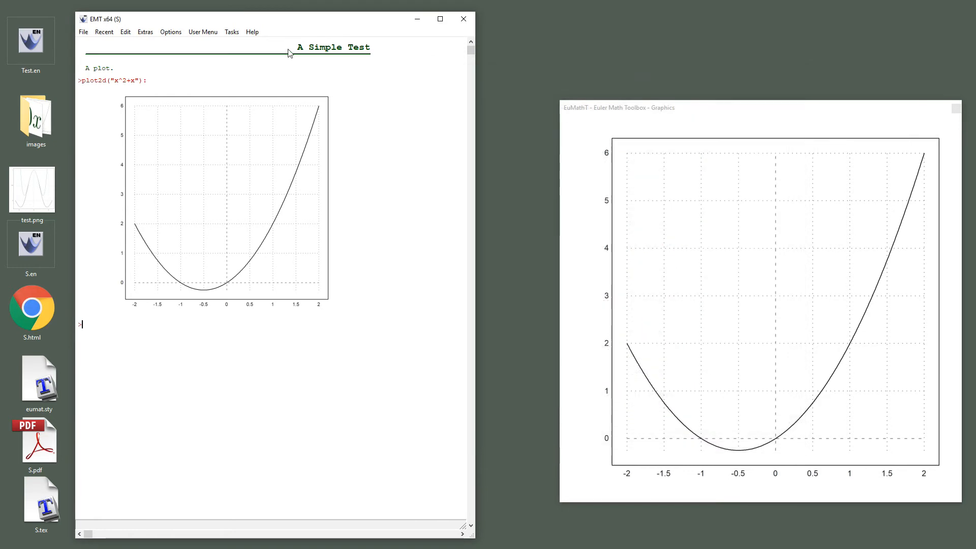
Open the calculus task help on solving equations, copy its example &solve(diff(x^3-x,x)) into the notebook, and run it
click(232, 32)
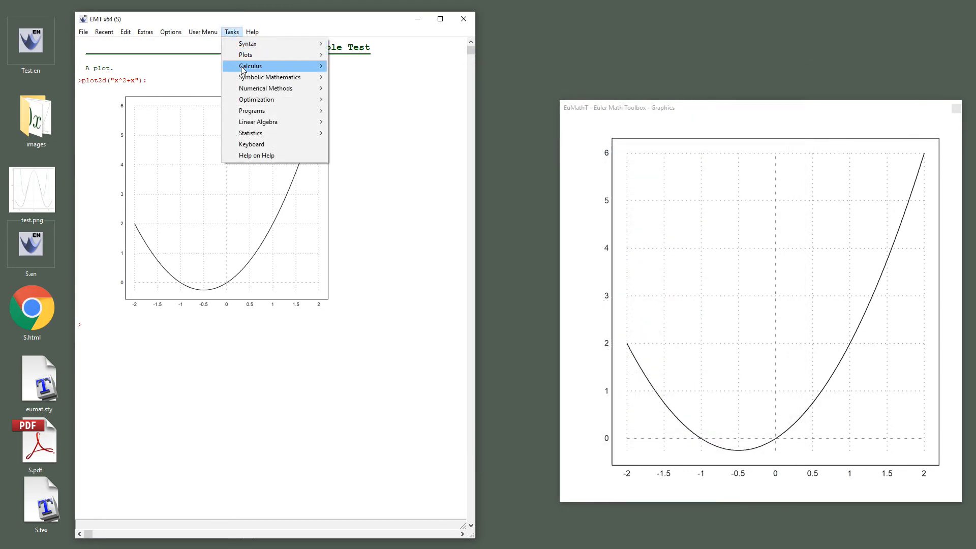
mouse_move(242, 71)
click(364, 66)
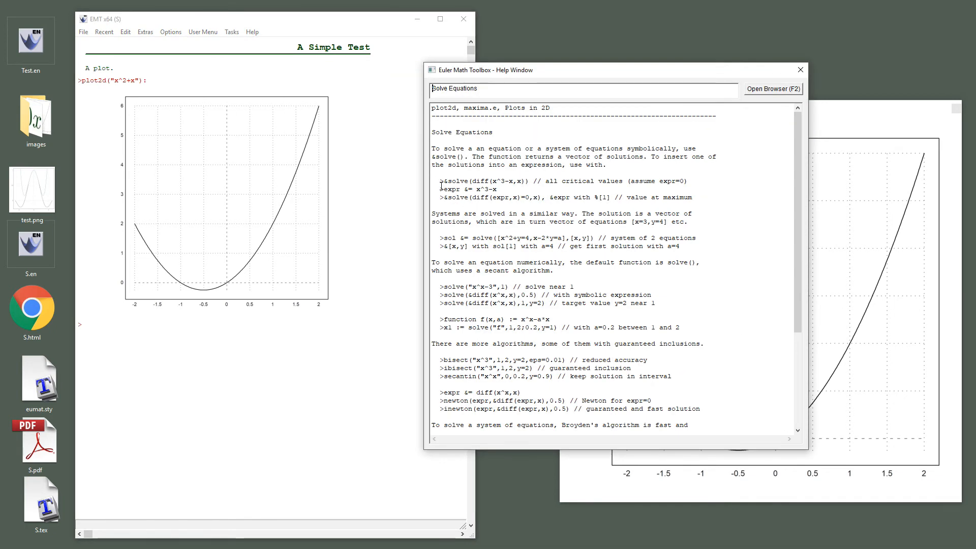
drag(445, 181, 527, 183)
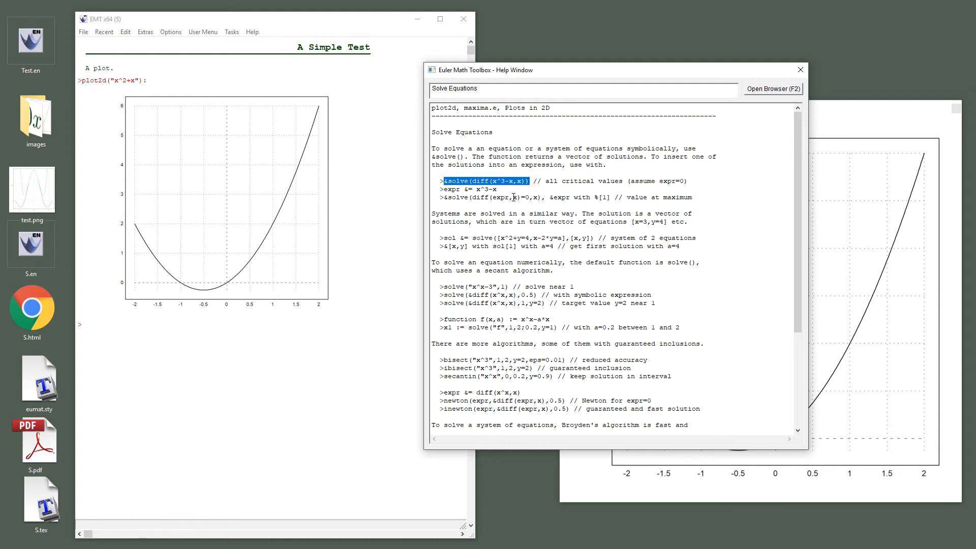
click(164, 346)
text(&solve(diff(x^3-x,x)))
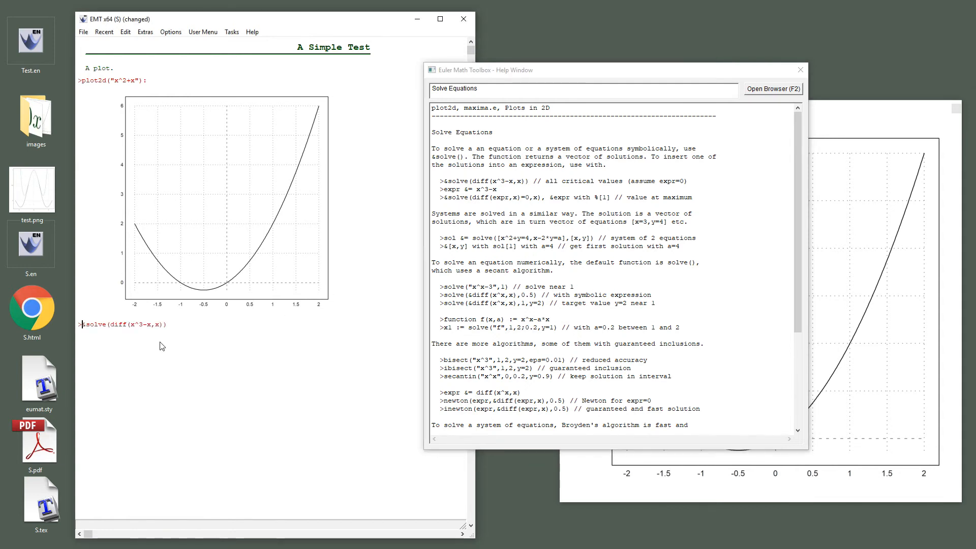
key(Return)
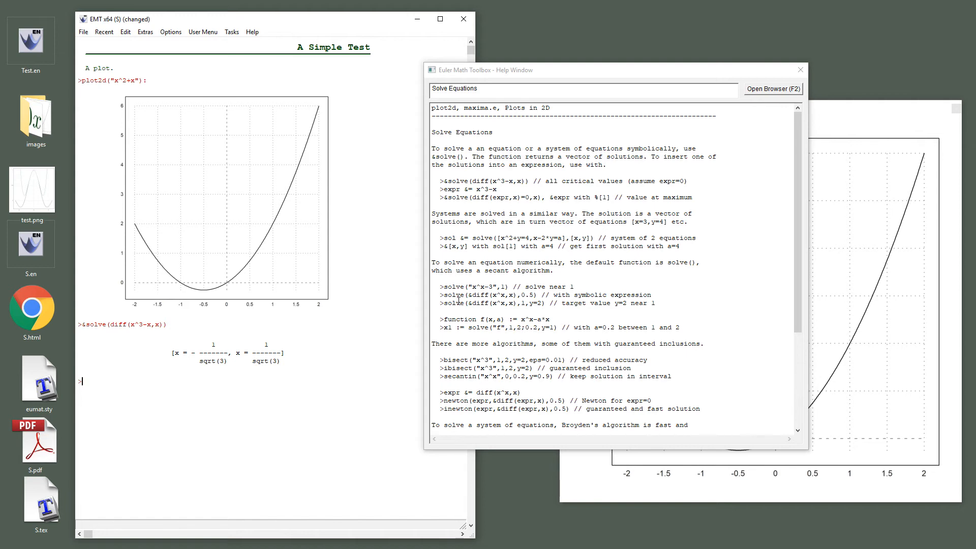
Copy the numerical example solve("x^x-3",1) from the help into the notebook, run it, and close the help window
click(447, 287)
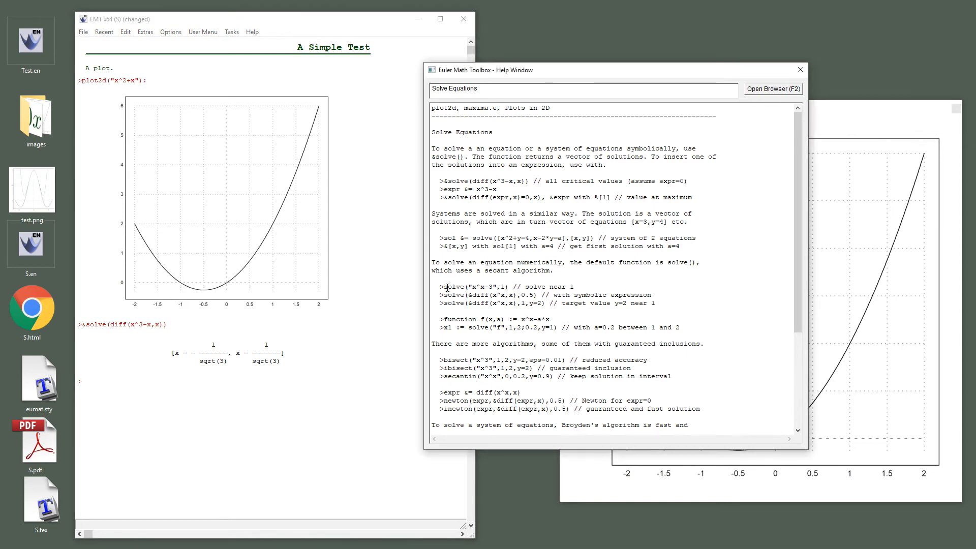
drag(446, 287, 510, 286)
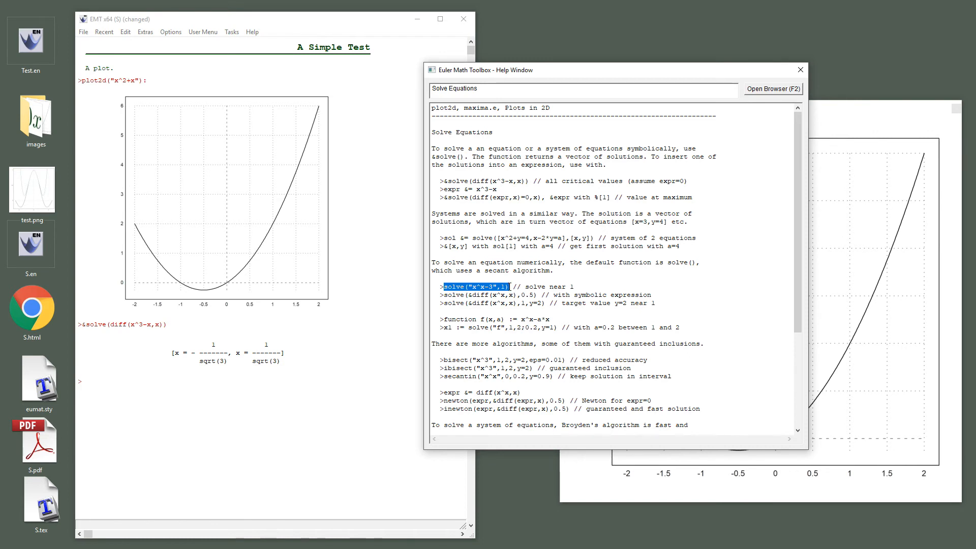
key(ctrl+c)
click(223, 400)
key(ctrl+v)
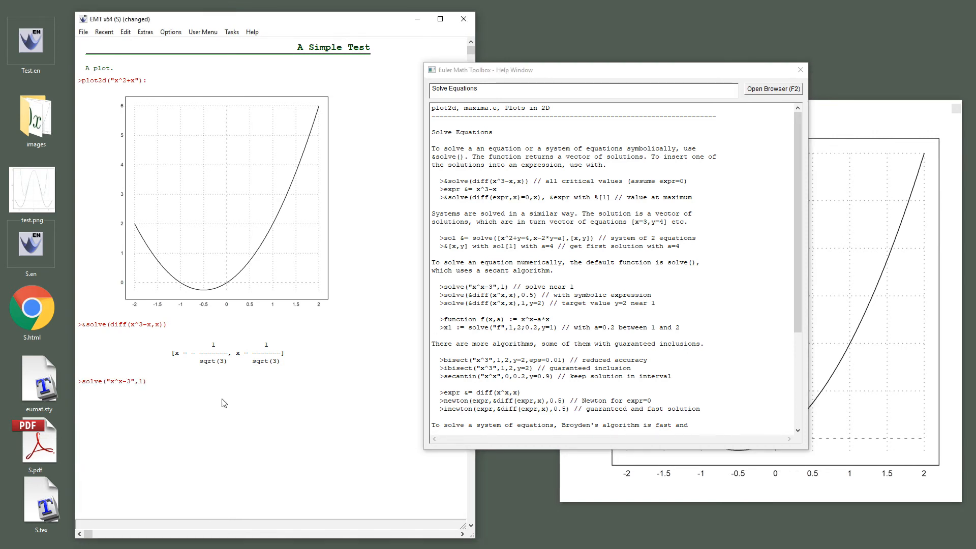
key(Return)
click(800, 70)
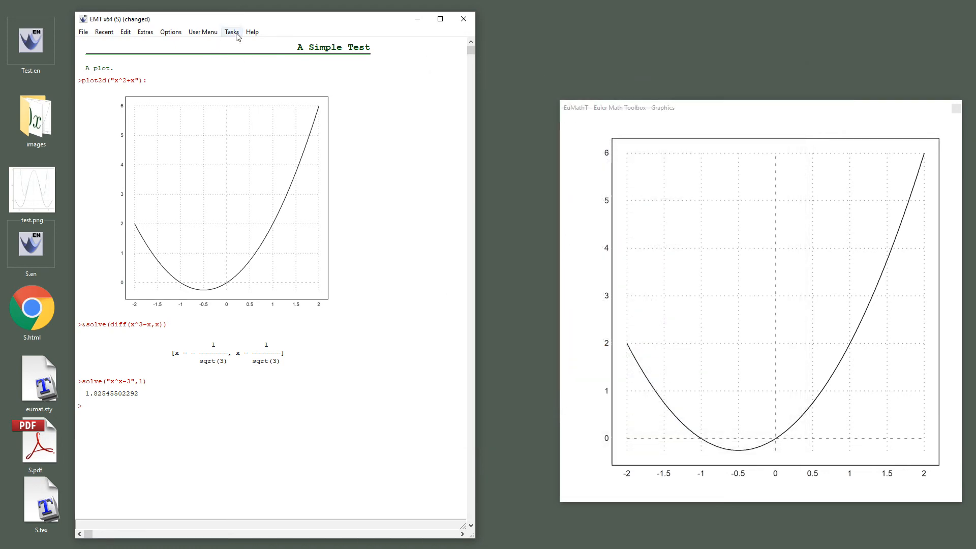
Open the general help window for a brief look and close it
click(253, 32)
click(290, 44)
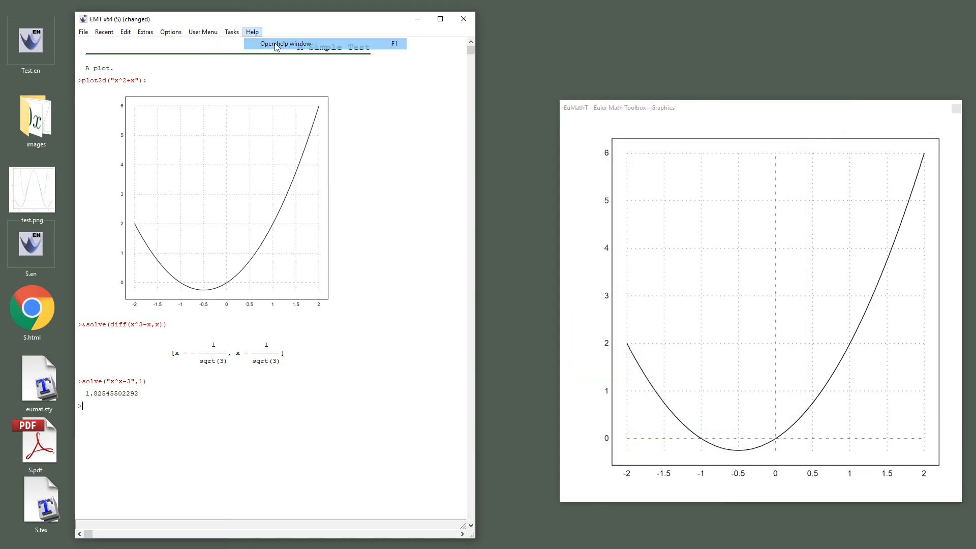
click(800, 69)
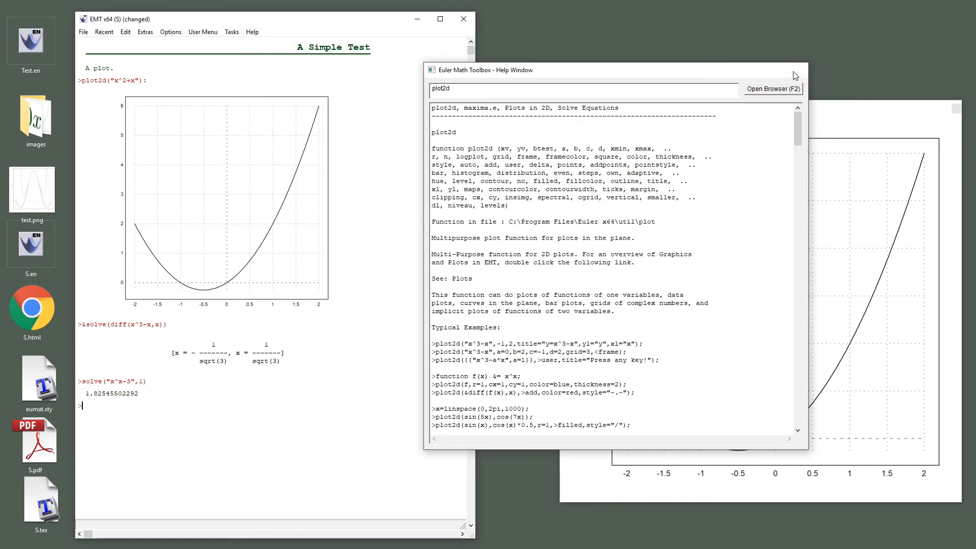
Open the documentation homepage in the browser, look through the Black Swan Distribution example, and return to the examples overview
click(253, 32)
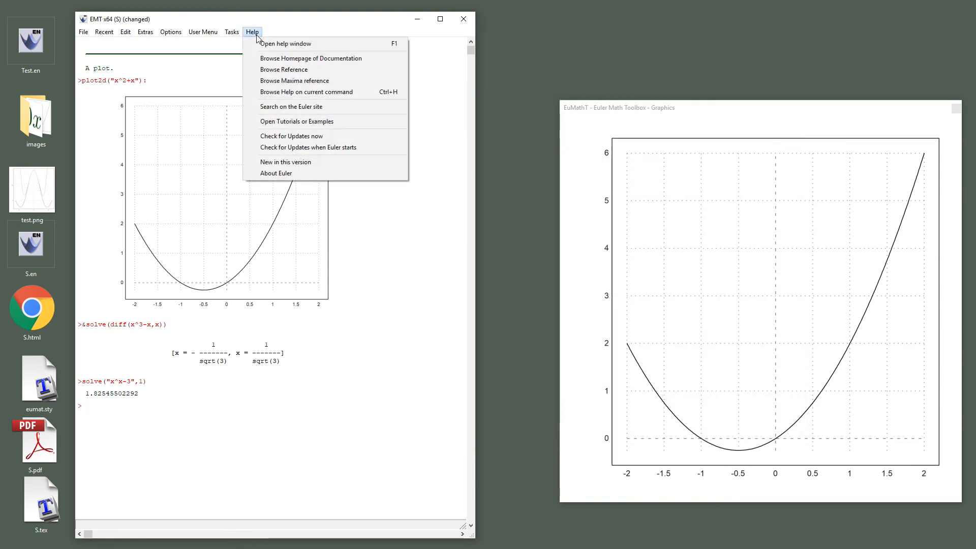
click(278, 59)
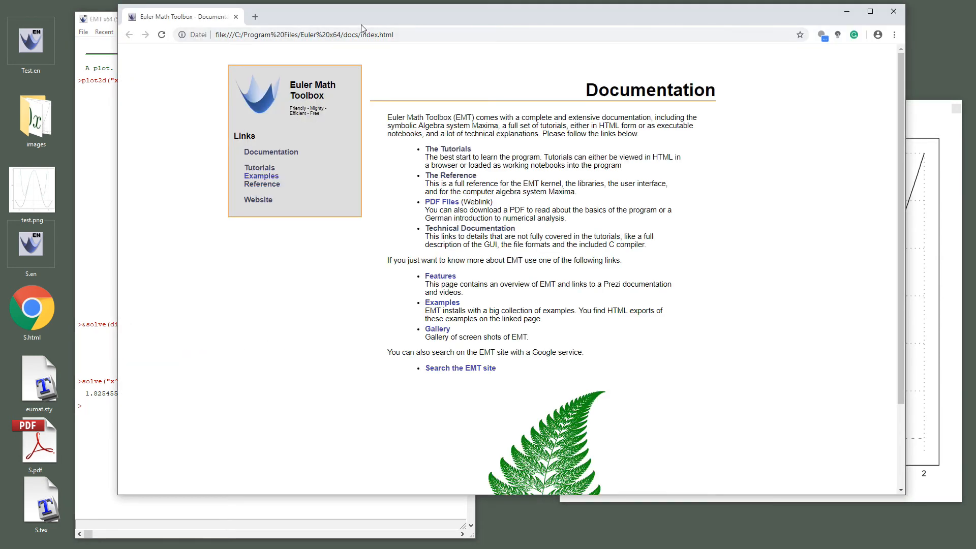
scroll(465, 271, down, 2)
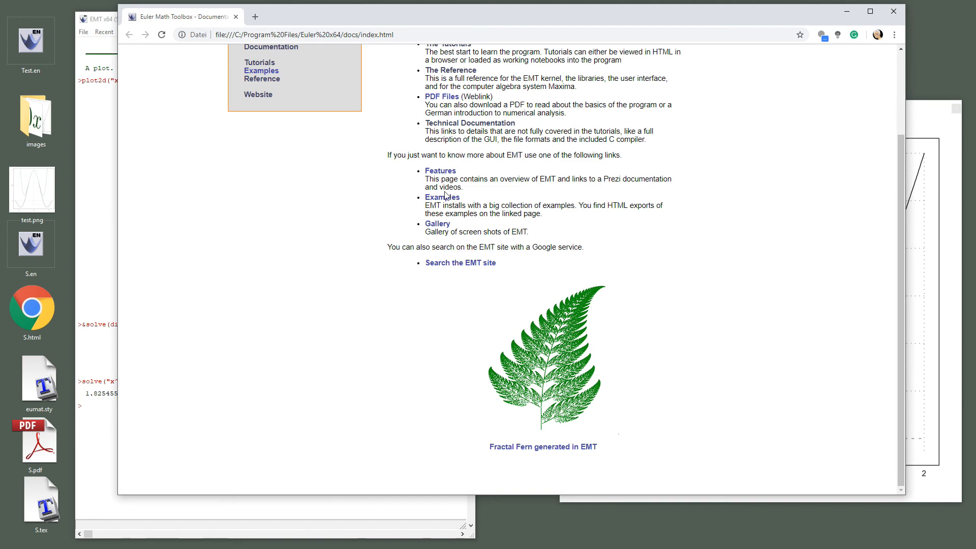
click(444, 198)
click(555, 270)
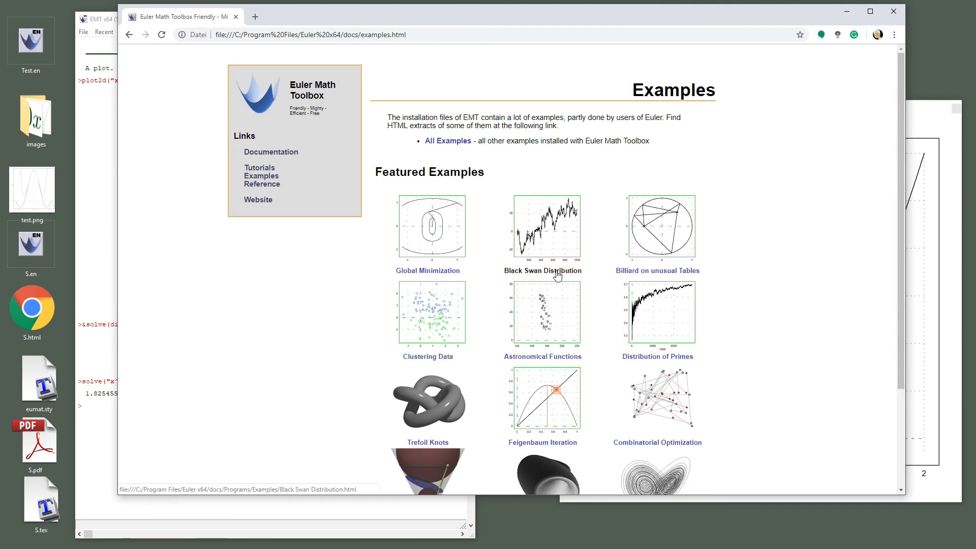
scroll(539, 368, down, 20)
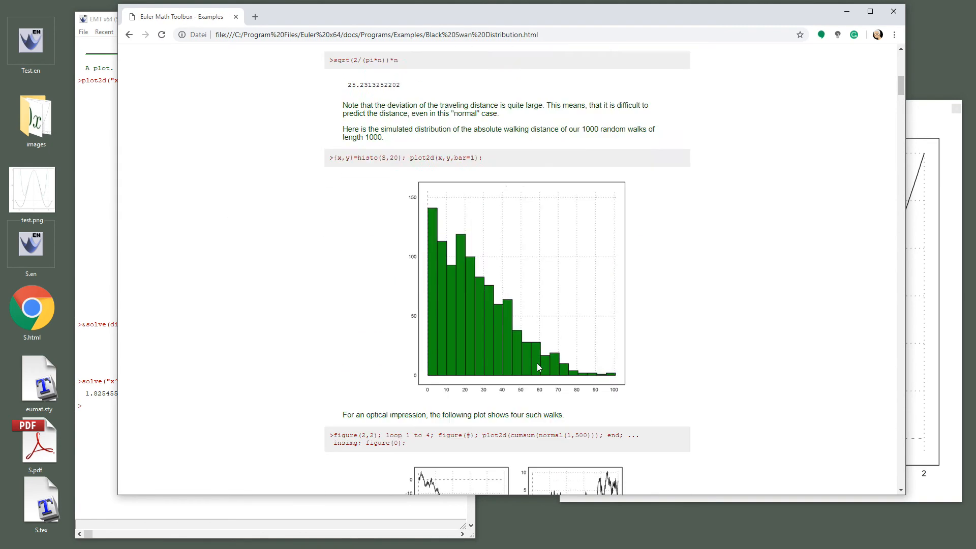
scroll(525, 331, up, 20)
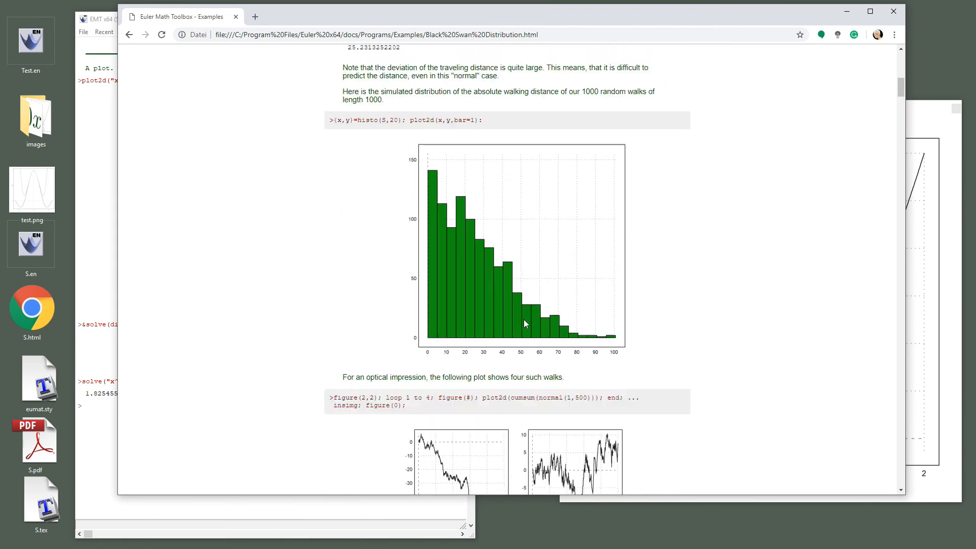
click(130, 35)
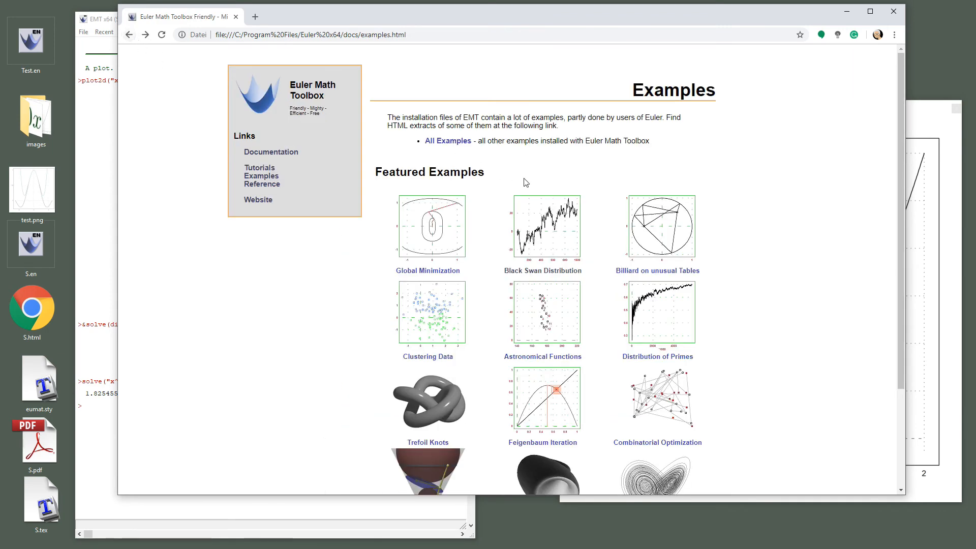
Look through the Billiard on Unusual Tables example and return to the examples overview
click(639, 269)
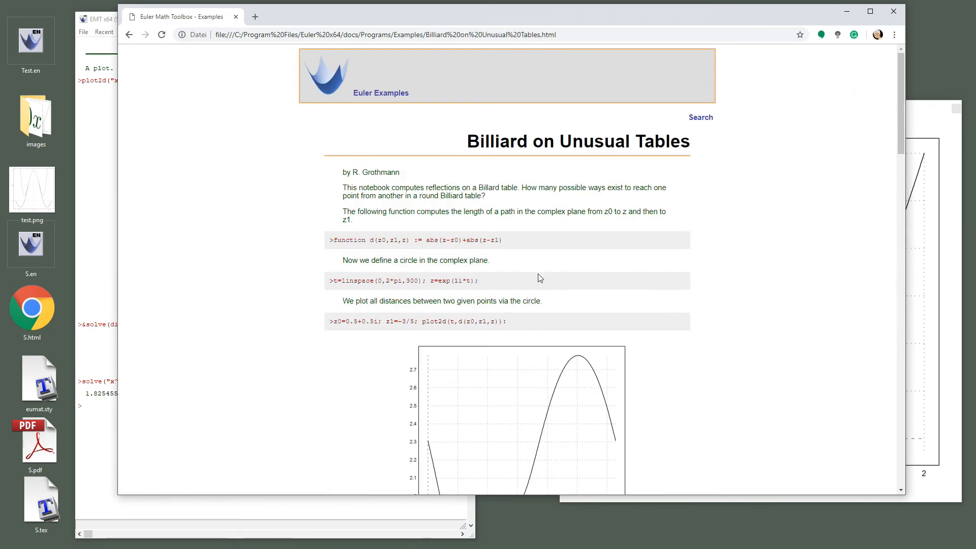
scroll(534, 274, down, 5)
scroll(531, 271, down, 12)
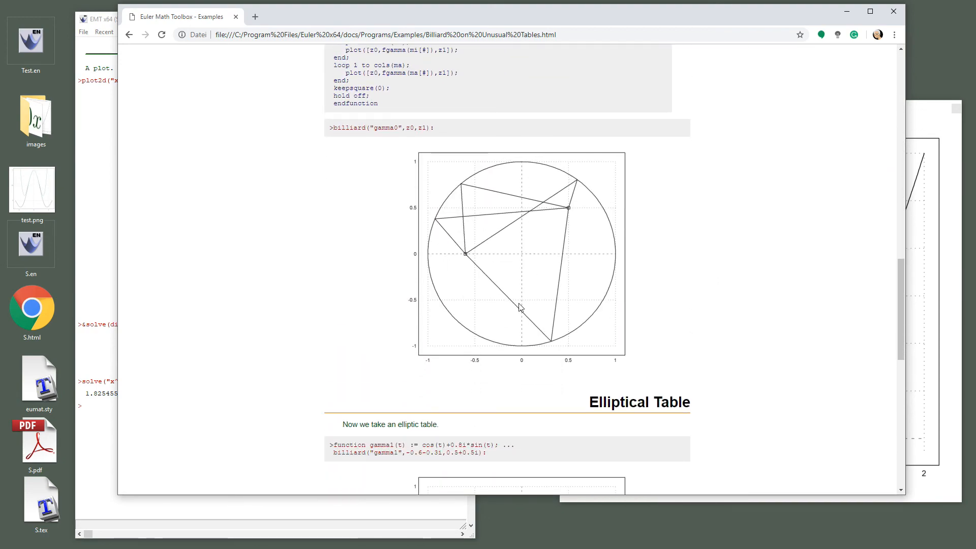
scroll(562, 244, up, 15)
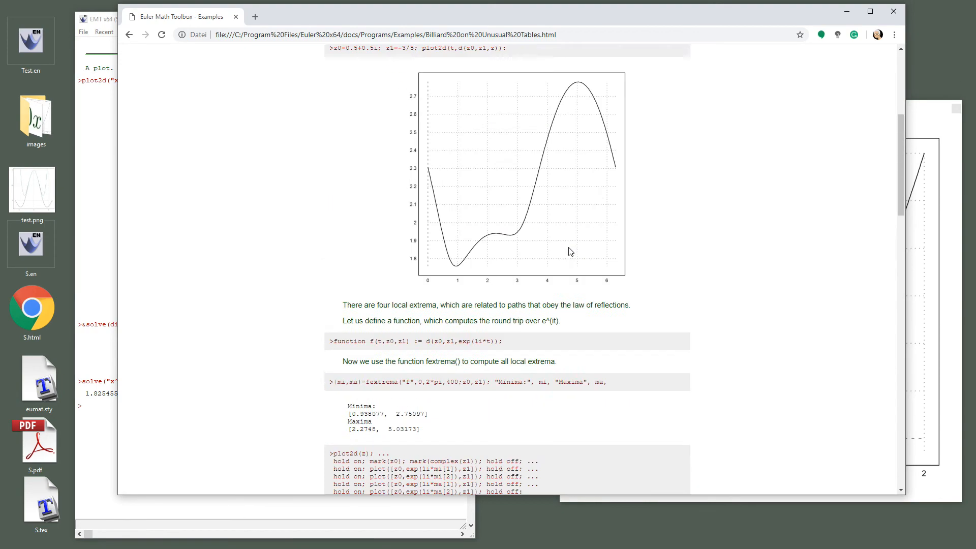
key(alt+Left)
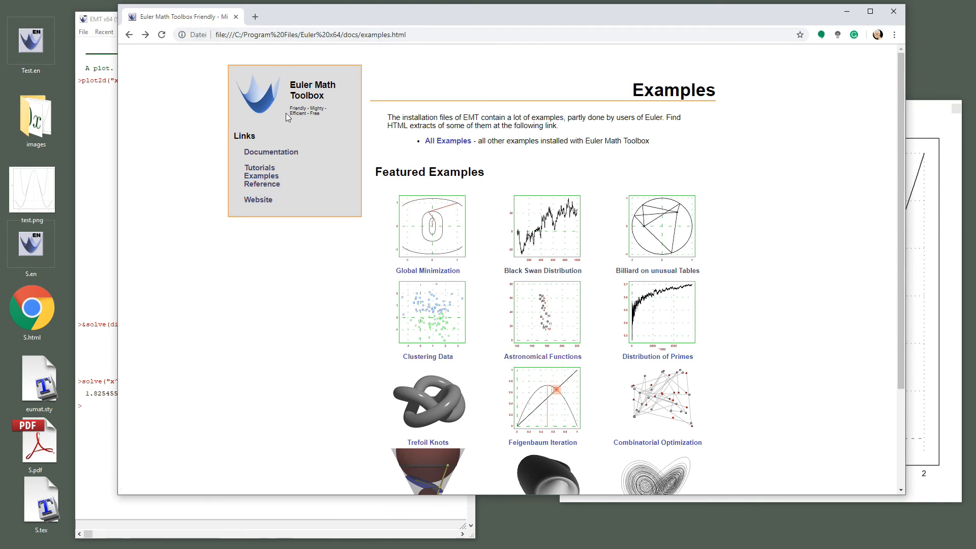
Visit the Euler Math Toolbox website, view its documentation and download pages, and close the browser
click(257, 199)
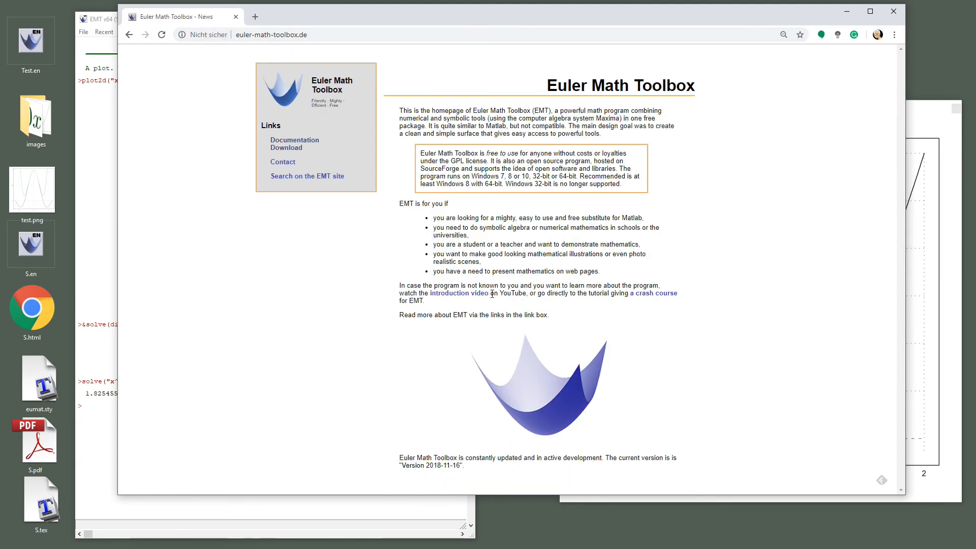
click(289, 143)
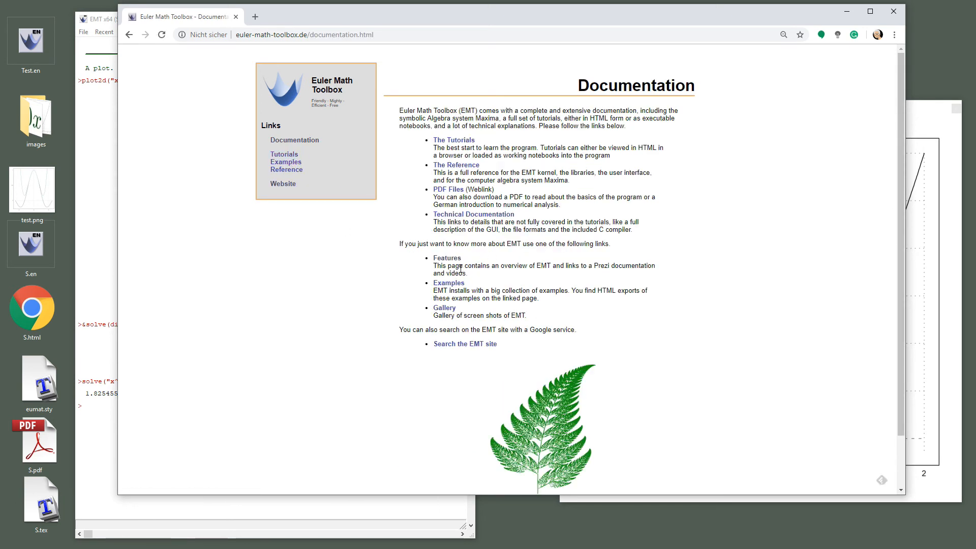
key(alt+Left)
click(292, 152)
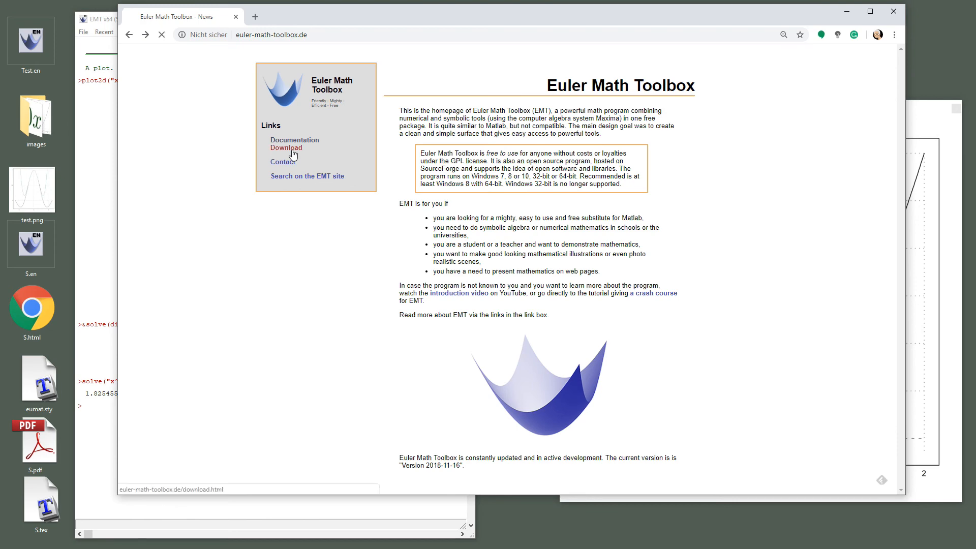
scroll(472, 325, down, 6)
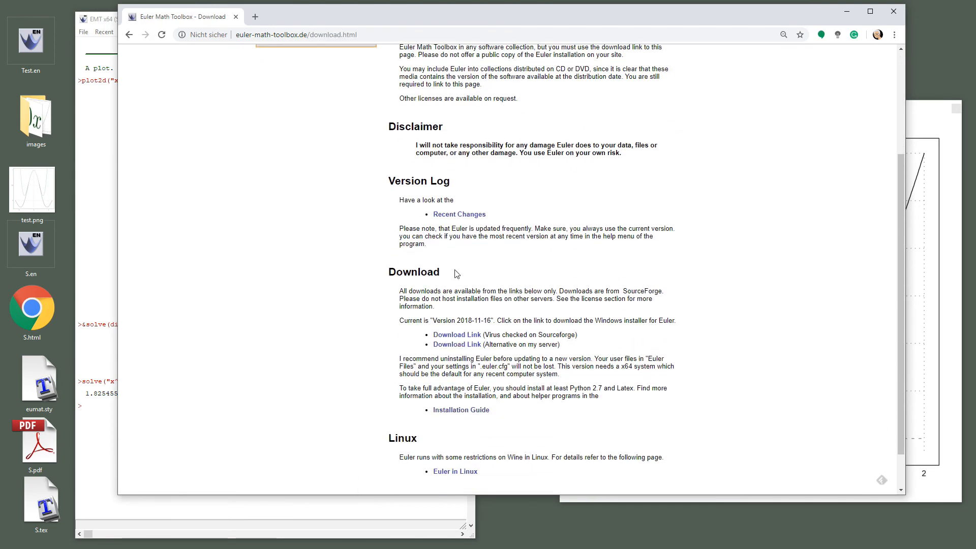
scroll(320, 200, up, 6)
key(alt+Left)
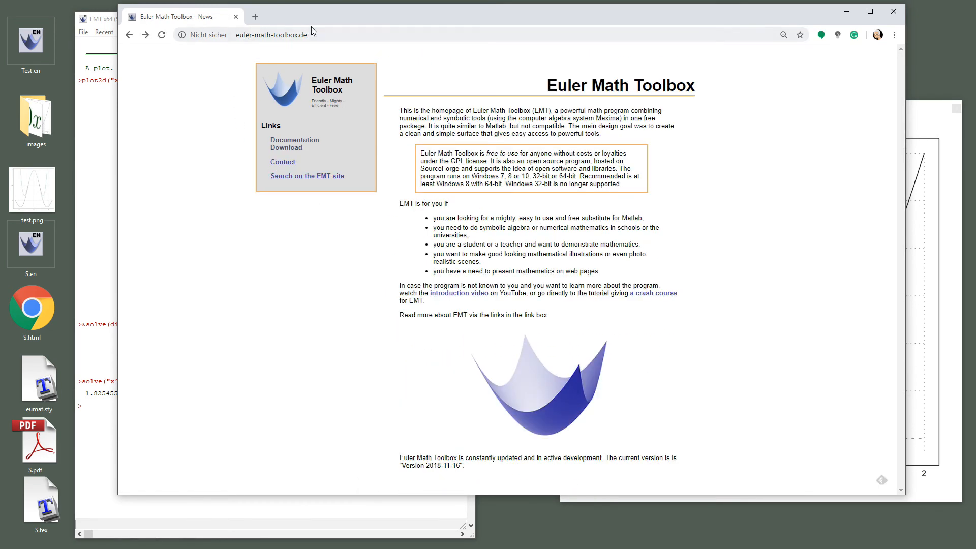
click(894, 11)
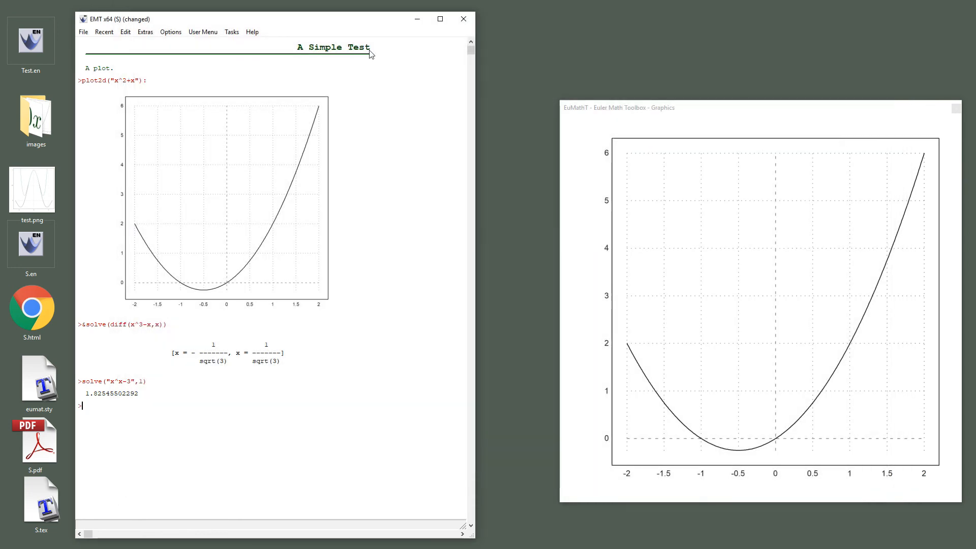
Check for updates to the installed Euler Math Toolbox version
click(254, 34)
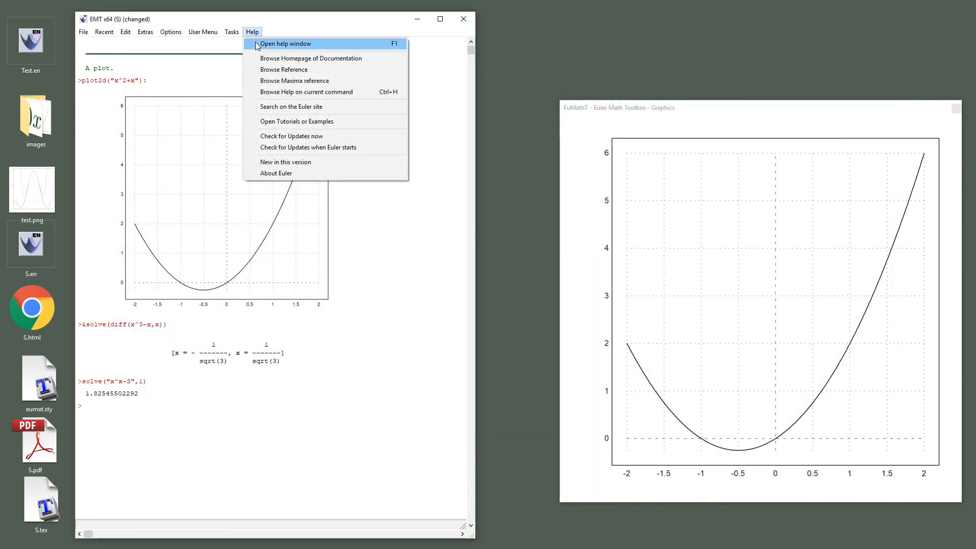
click(302, 138)
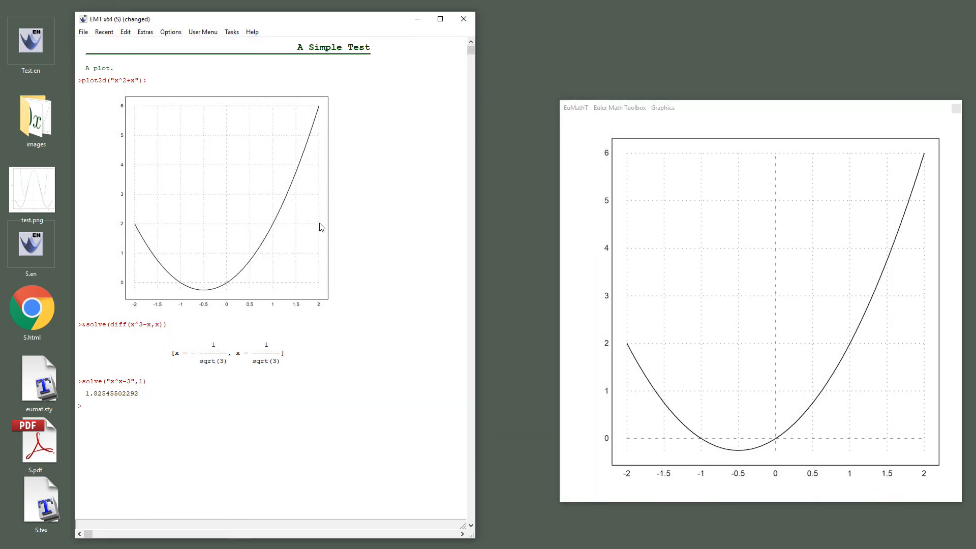
click(252, 33)
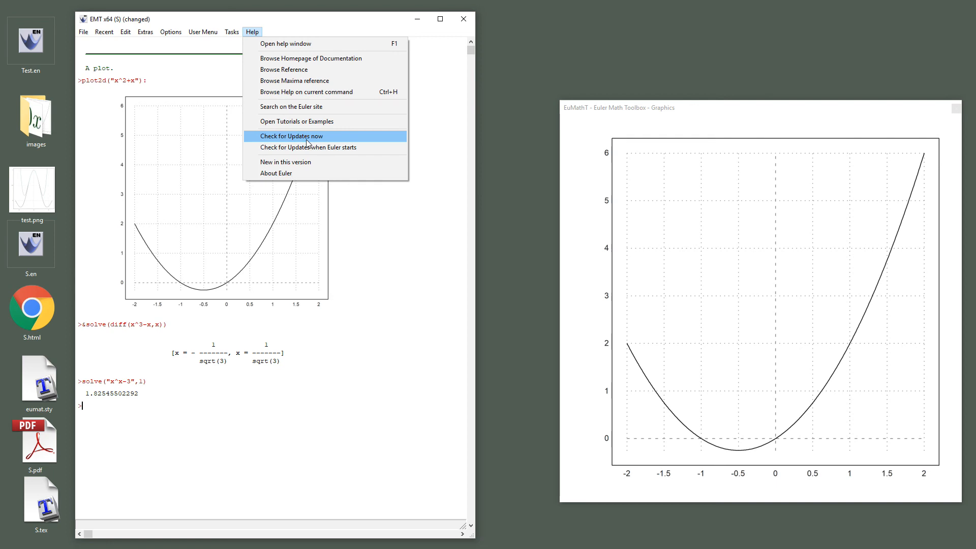
click(307, 137)
Browse the notes on what is new in this version and close the browser
click(253, 32)
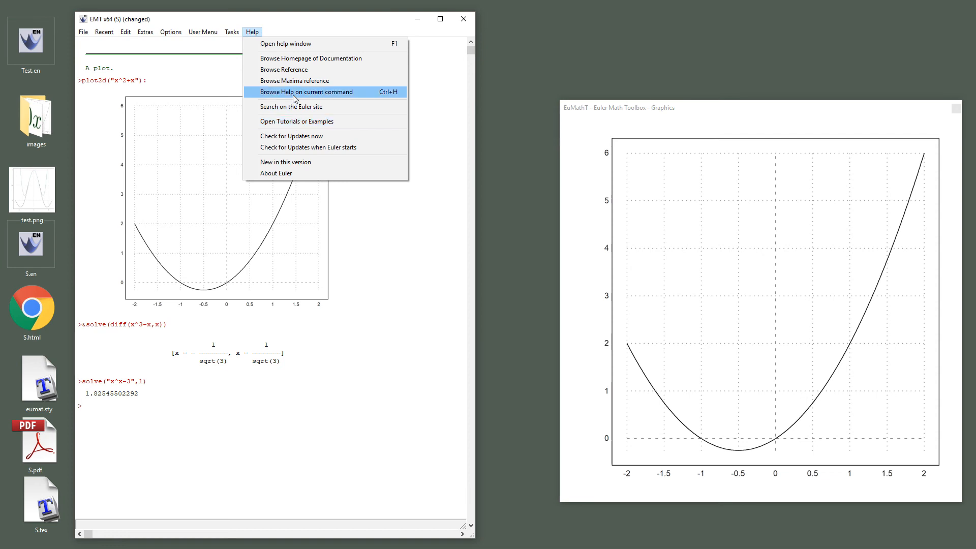
click(292, 162)
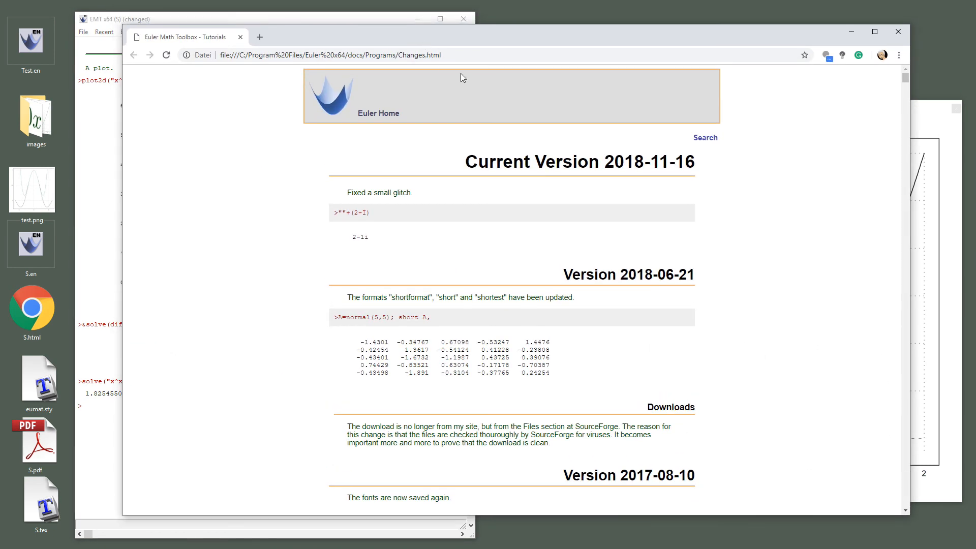
scroll(702, 334, down, 2)
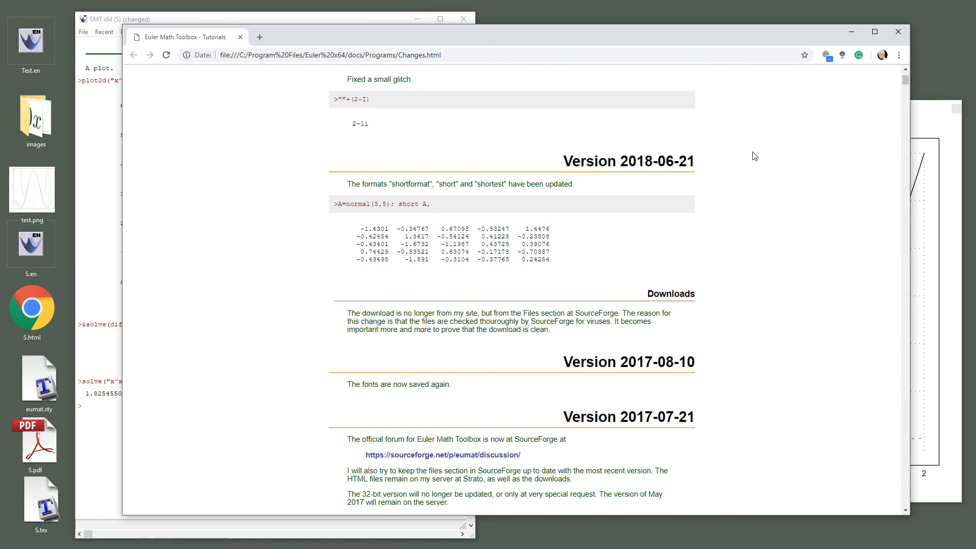
scroll(758, 153, up, 2)
click(898, 31)
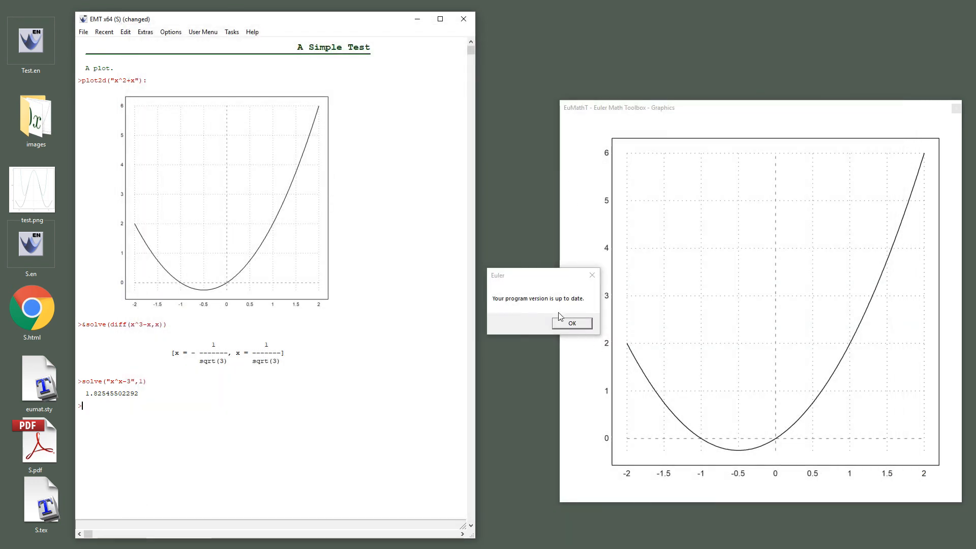
Dismiss the messages from the update check
click(563, 327)
click(562, 328)
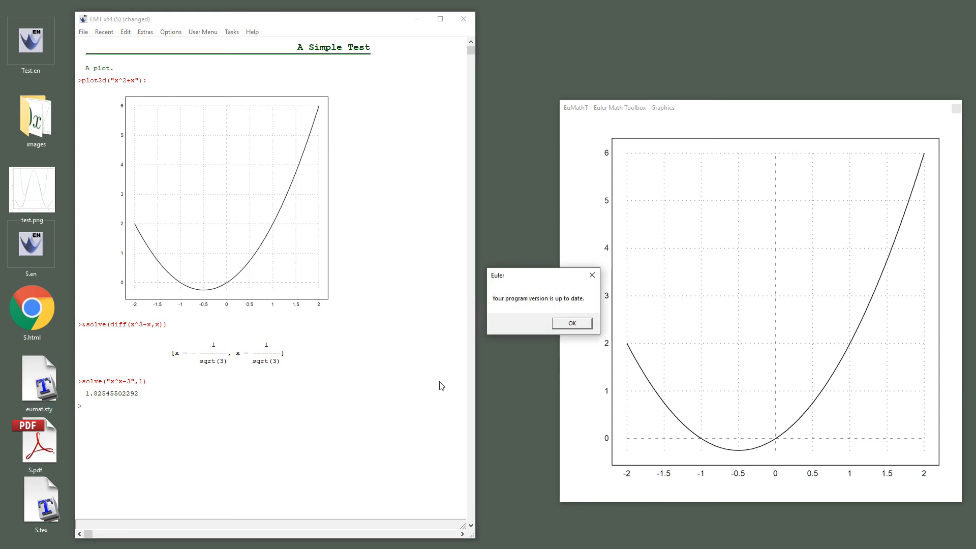
click(571, 324)
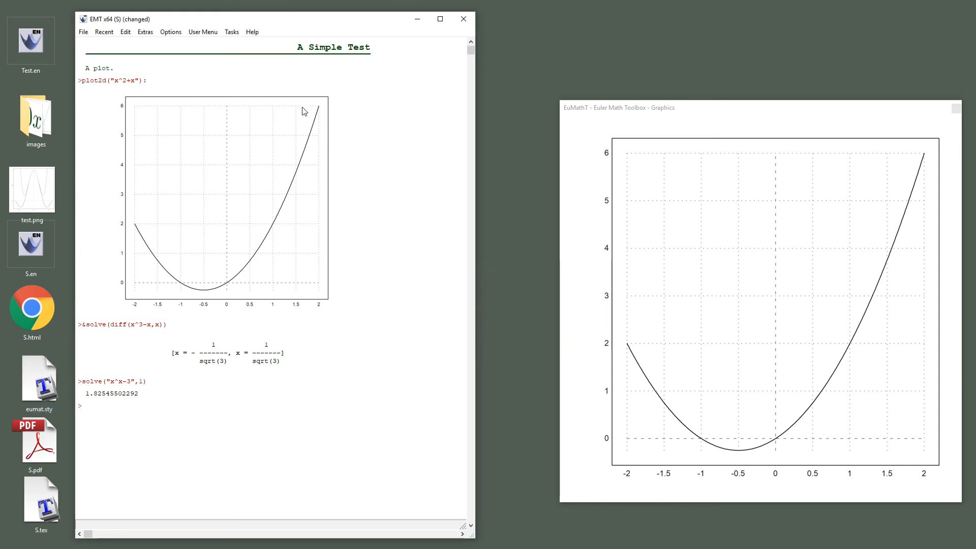
Delete all the test and export files from the desktop, from Test.en to S.tex, including the images folder
click(57, 541)
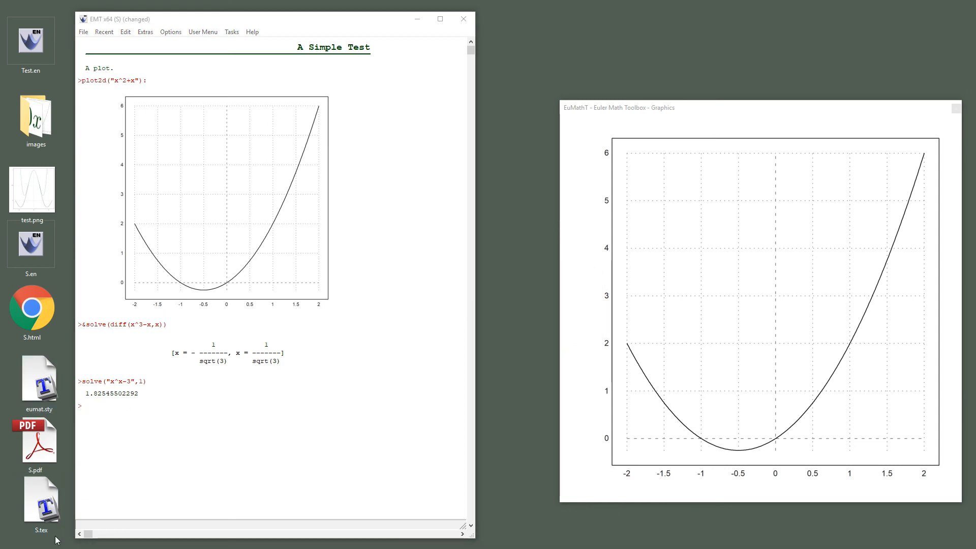
drag(57, 541, 27, 52)
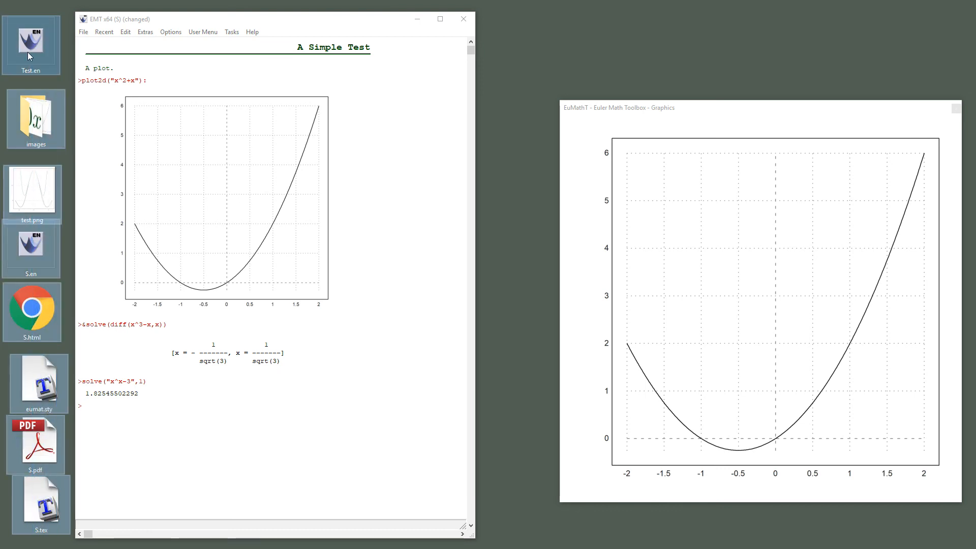
key(Delete)
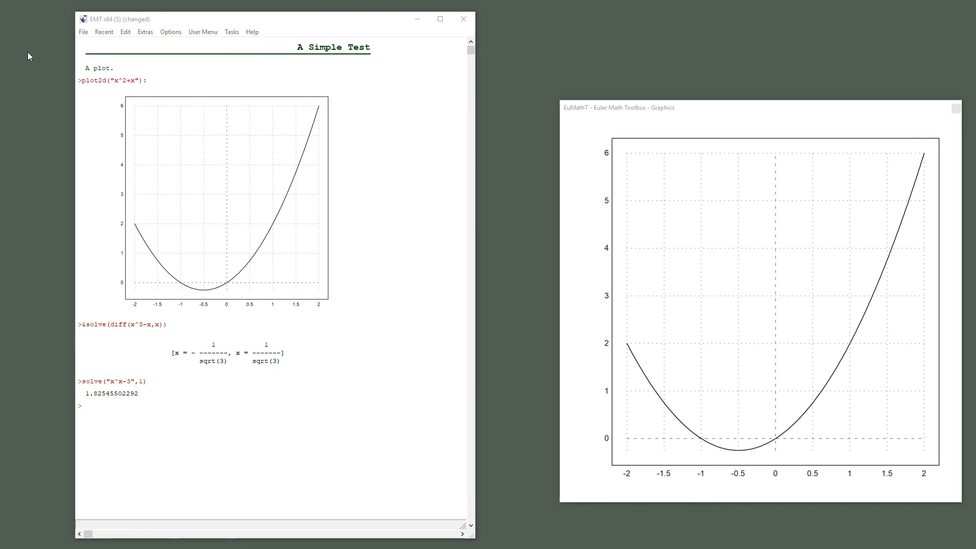
Return to the notebook window, restart Euler and confirm the restart
click(198, 422)
key(ctrl+r)
key(Return)
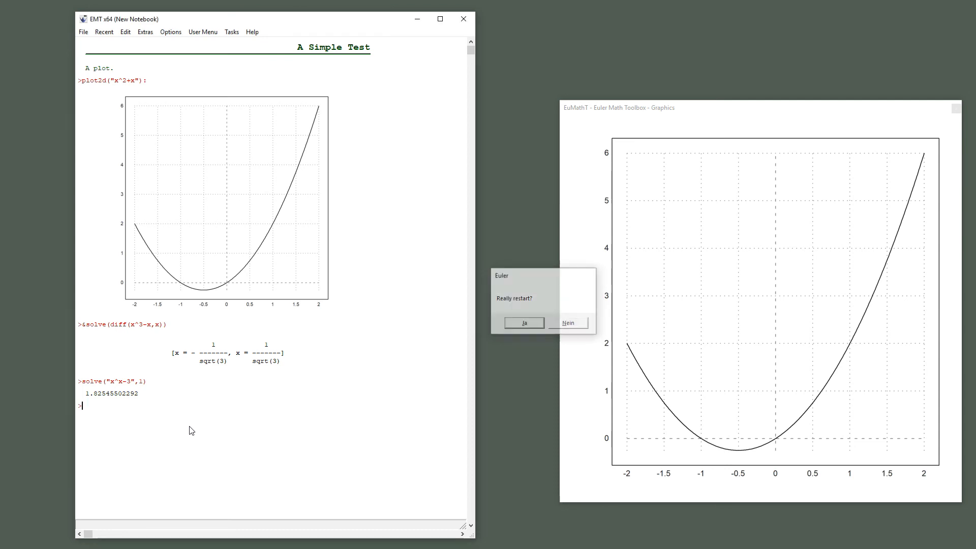